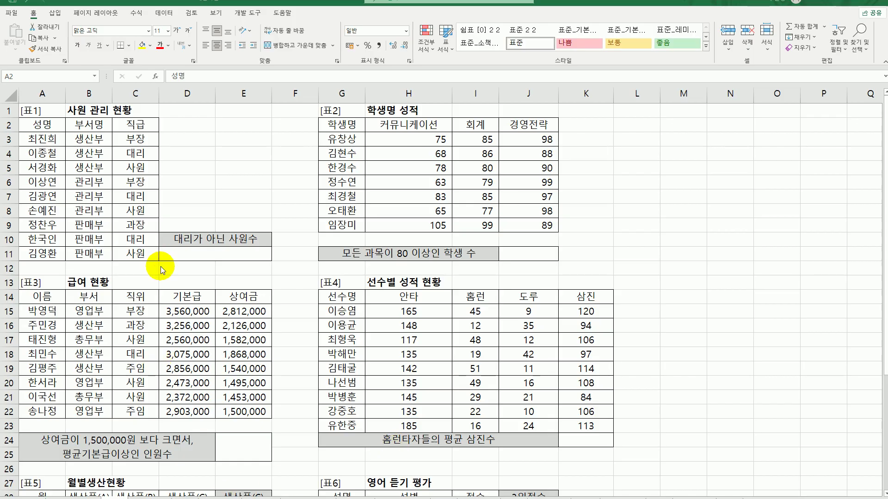
Step: In cell D11, count the employees in C3:C11 whose rank is not 대리, using COUNTIF with the criterion "<>대리"
{"action": "left_click", "coordinate": [180, 258]}
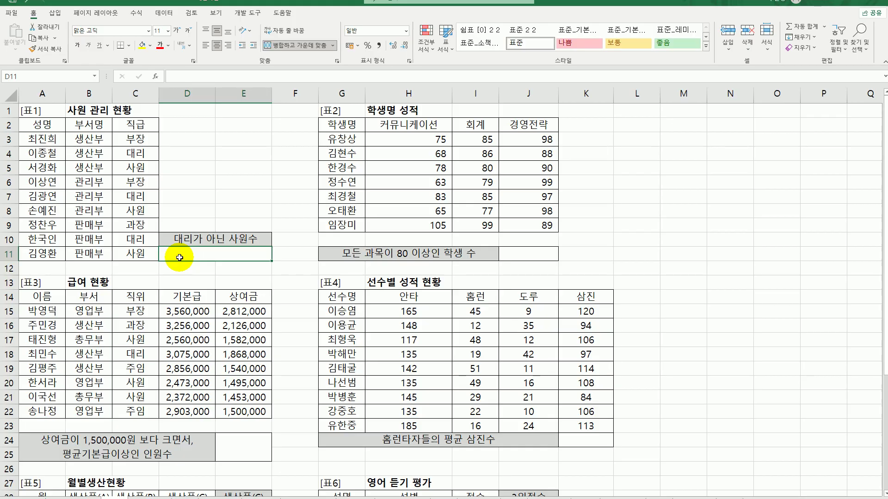
{"action": "type", "text": "="}
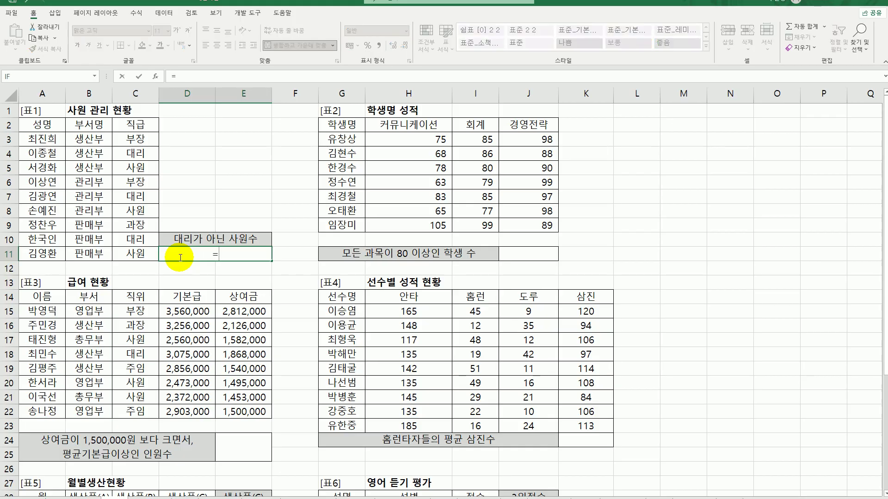
{"action": "type", "text": "coun"}
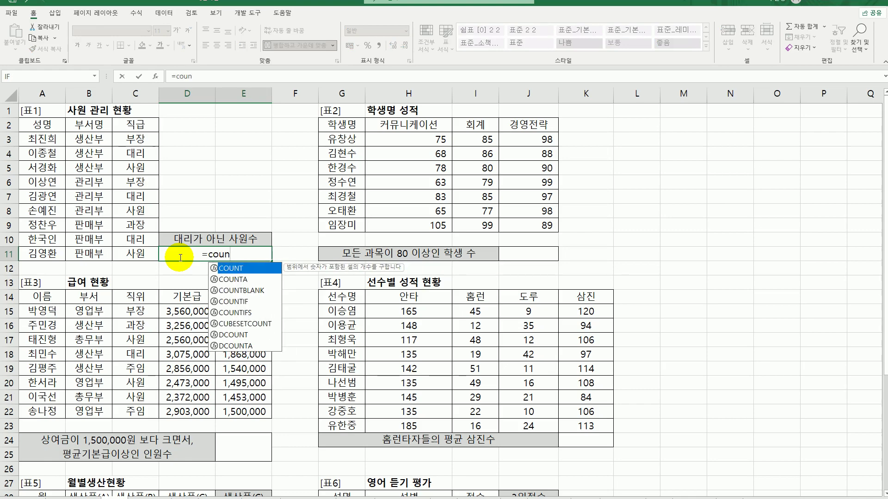
{"action": "double_click", "coordinate": [236, 302]}
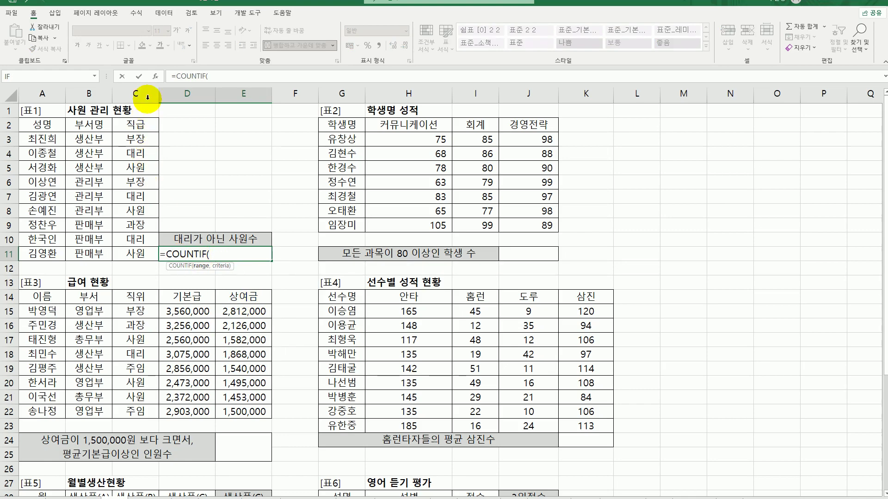
{"action": "left_click", "coordinate": [155, 76]}
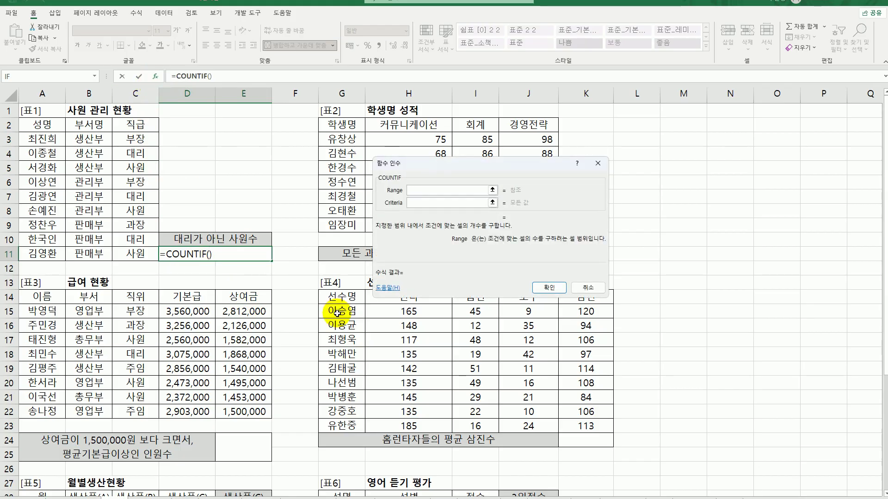
{"action": "left_click_drag", "start_coordinate": [132, 139], "coordinate": [131, 257]}
{"action": "left_click", "coordinate": [435, 203]}
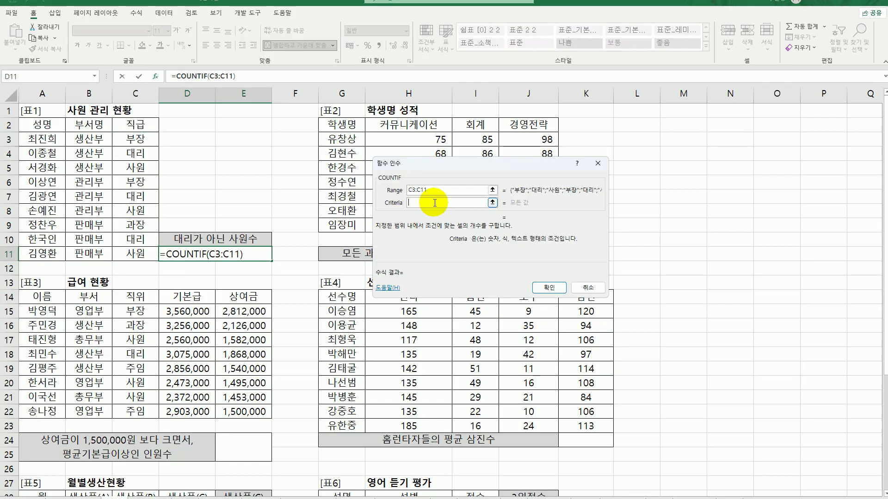
{"action": "type", "text": "<>ㄷㅐㄹㅣ"}
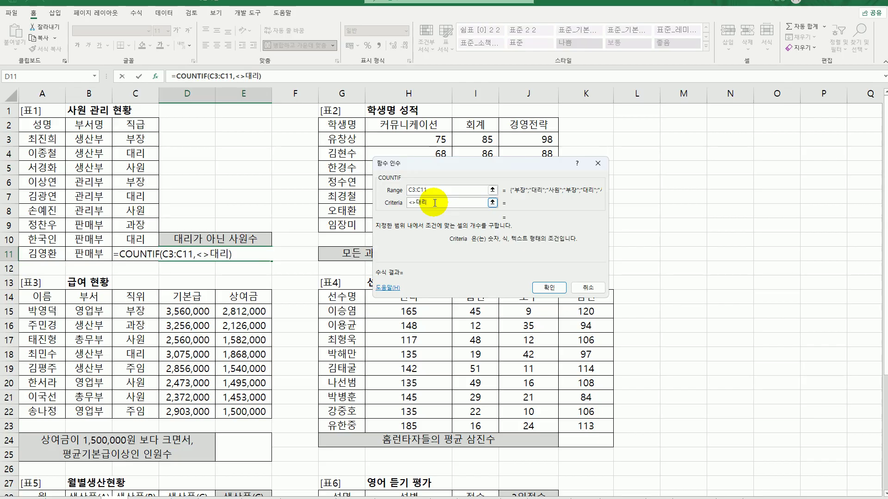
{"action": "left_click", "coordinate": [549, 287]}
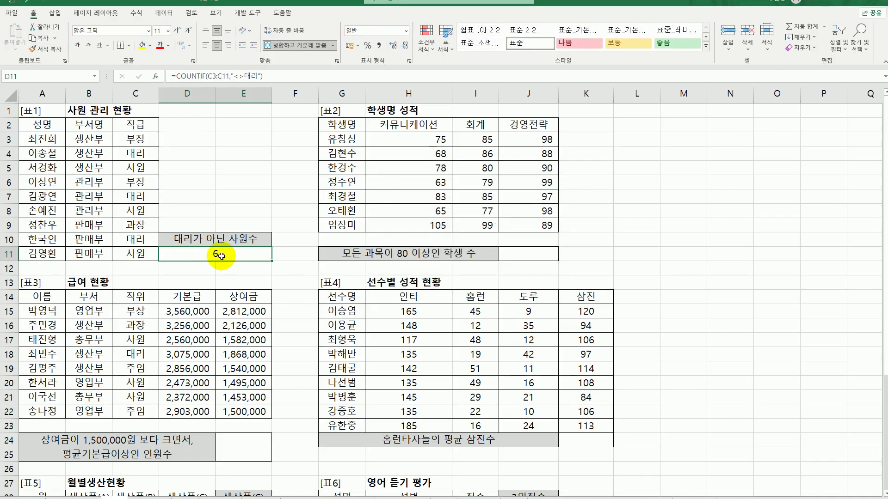
Step: Append &"명" to the COUNTIF formula in D11 so the count carries the unit 명
{"action": "double_click", "coordinate": [221, 256]}
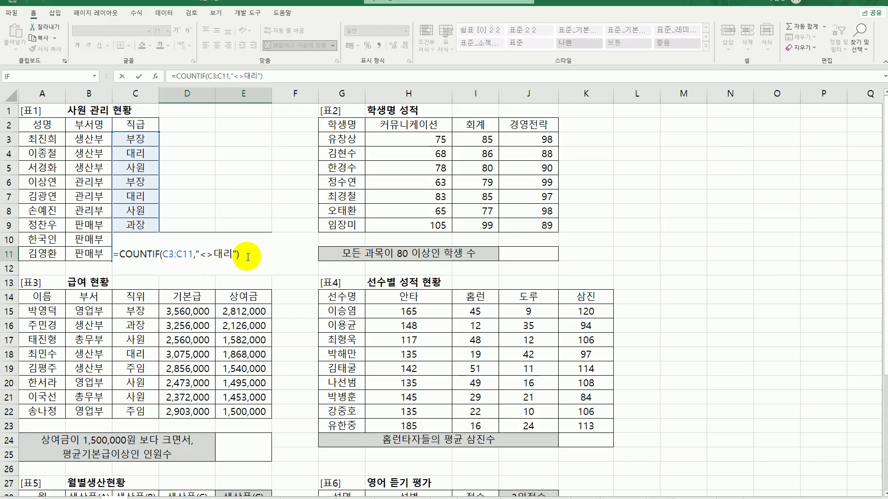
{"action": "type", "text": "&"}
{"action": "key", "text": "BackSpace"}
{"action": "type", "text": "명\""}
{"action": "key", "text": "Return"}
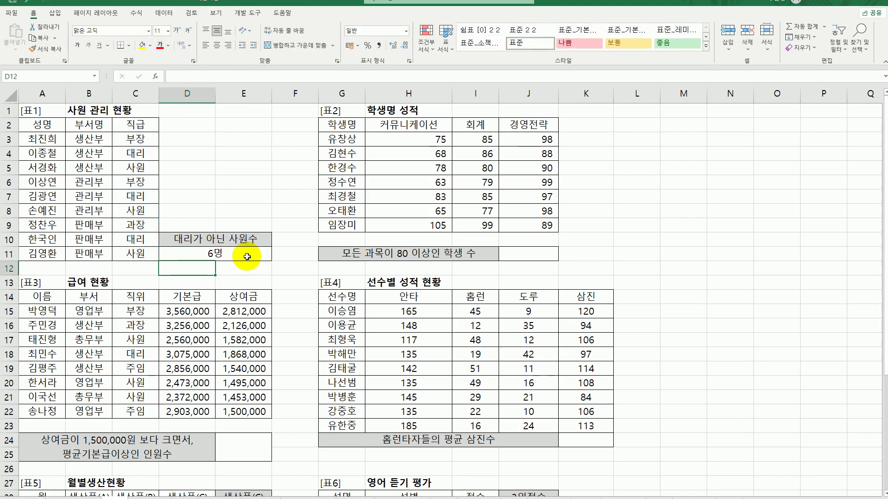
{"action": "left_click", "coordinate": [247, 256]}
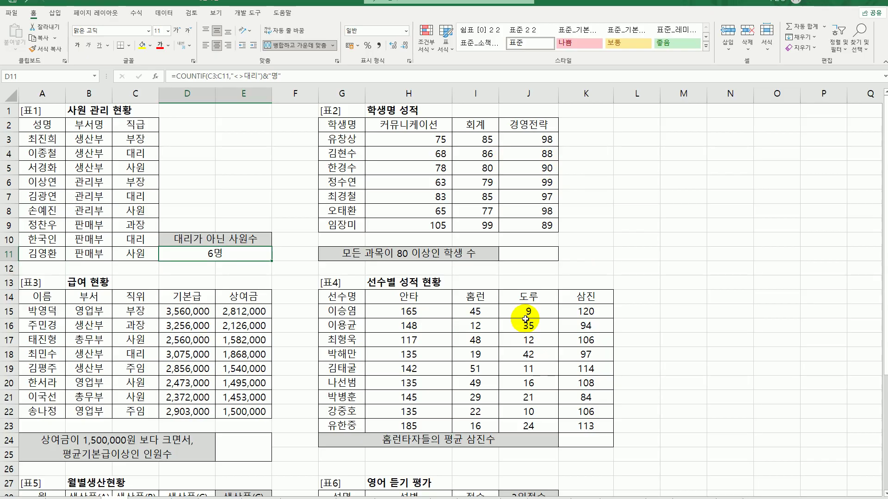
Step: Start a COUNTIFS formula in J11 with the 커뮤니케이션 scores H3:H9 as first range and >=80 as its criterion
{"action": "left_click", "coordinate": [509, 268]}
{"action": "left_click", "coordinate": [512, 256]}
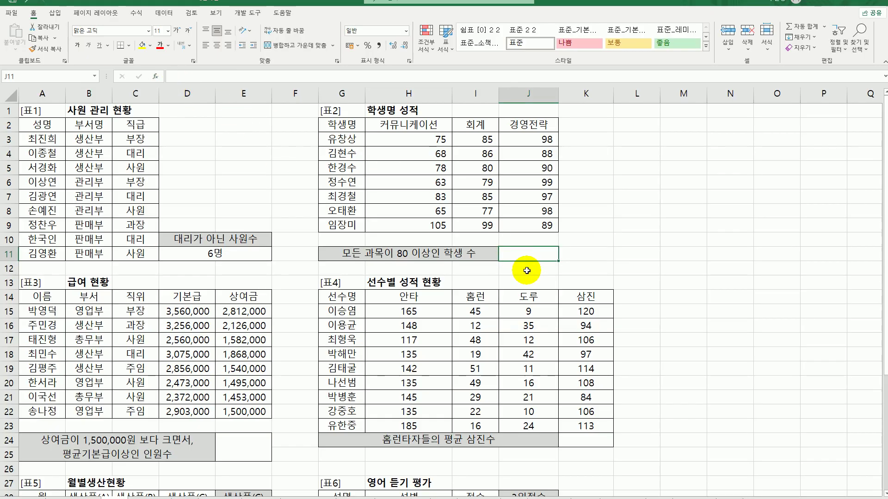
{"action": "type", "text": "="}
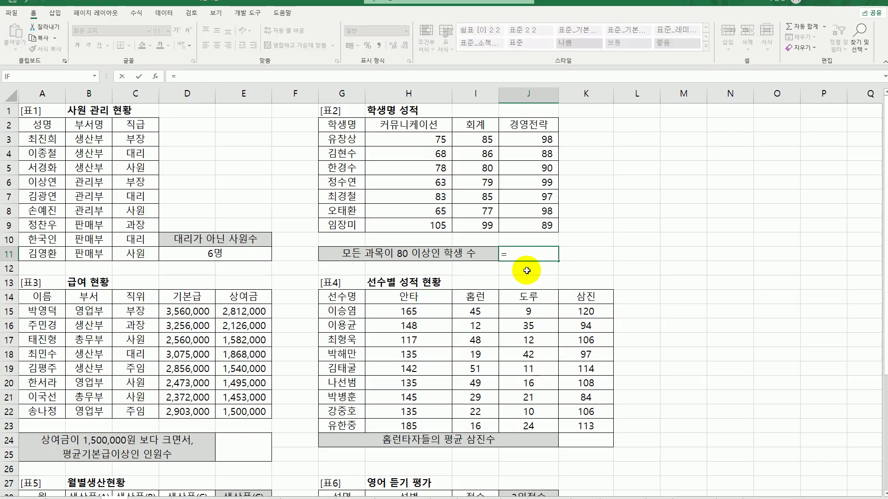
{"action": "type", "text": "c"}
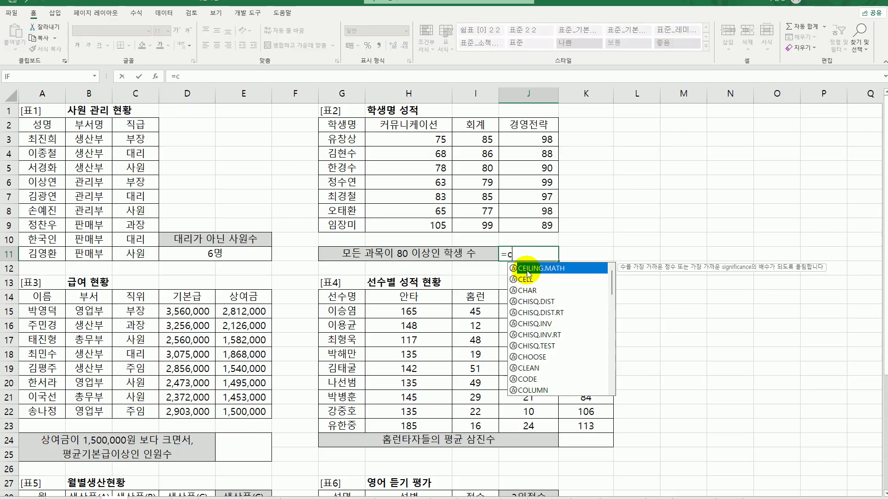
{"action": "type", "text": "ou"}
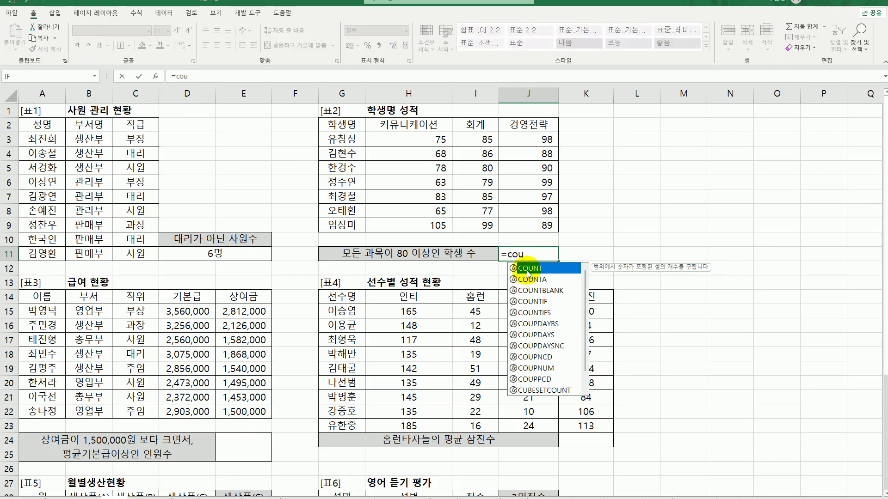
{"action": "left_click", "coordinate": [536, 314]}
{"action": "double_click", "coordinate": [538, 314]}
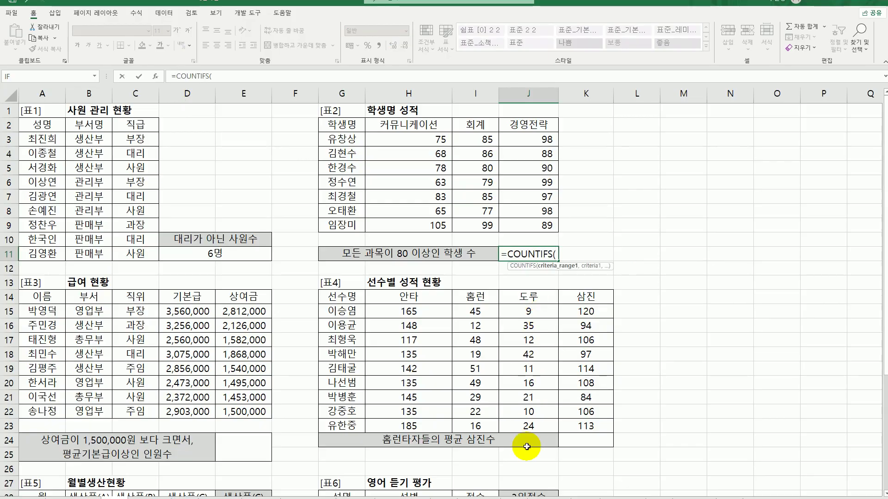
{"action": "left_click", "coordinate": [155, 76]}
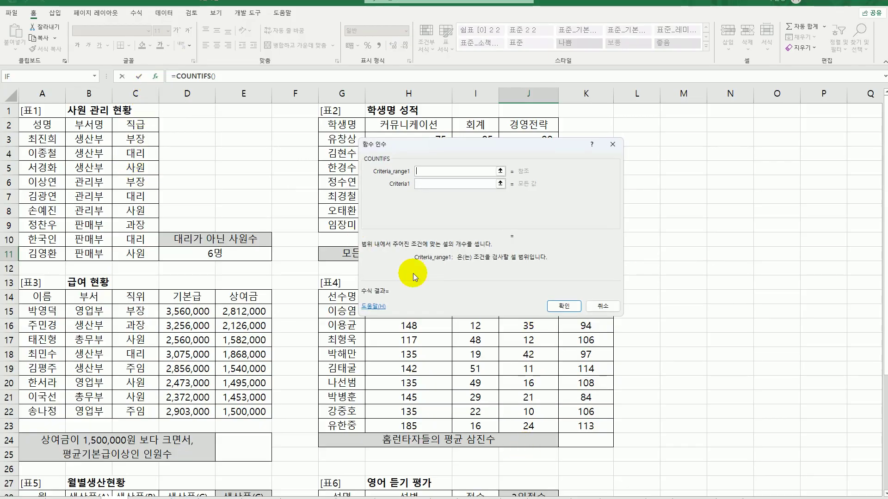
{"action": "left_click_drag", "start_coordinate": [454, 156], "coordinate": [667, 206]}
{"action": "left_click_drag", "start_coordinate": [410, 139], "coordinate": [414, 220]}
{"action": "left_click", "coordinate": [636, 242]}
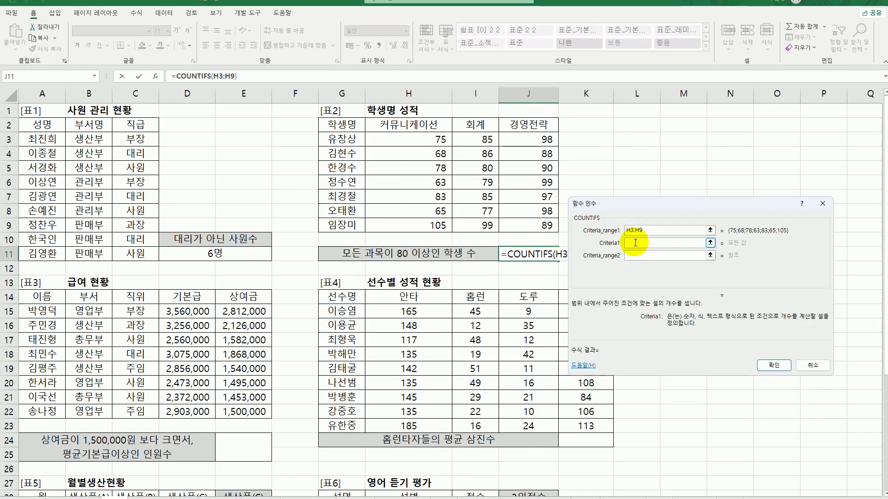
{"action": "type", "text": ">="}
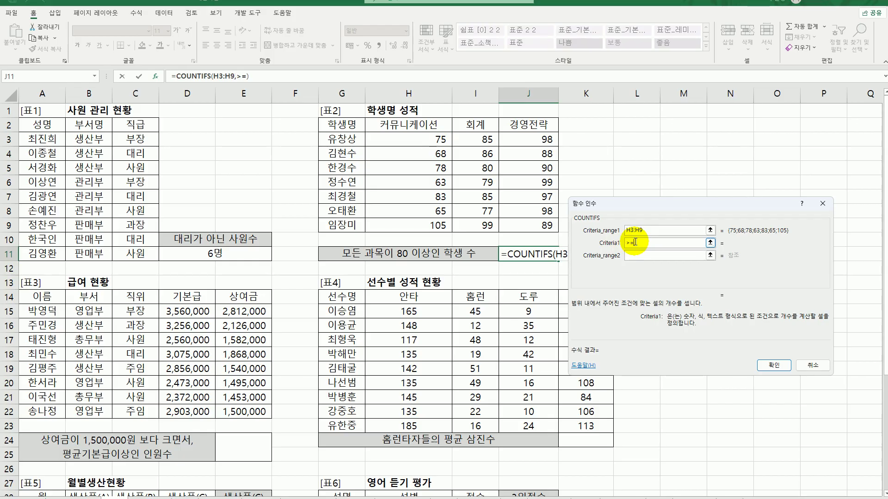
{"action": "type", "text": "80"}
Step: Add the 회계 scores I3:I9 as the second COUNTIFS range with the criterion >=80
{"action": "left_click", "coordinate": [641, 255]}
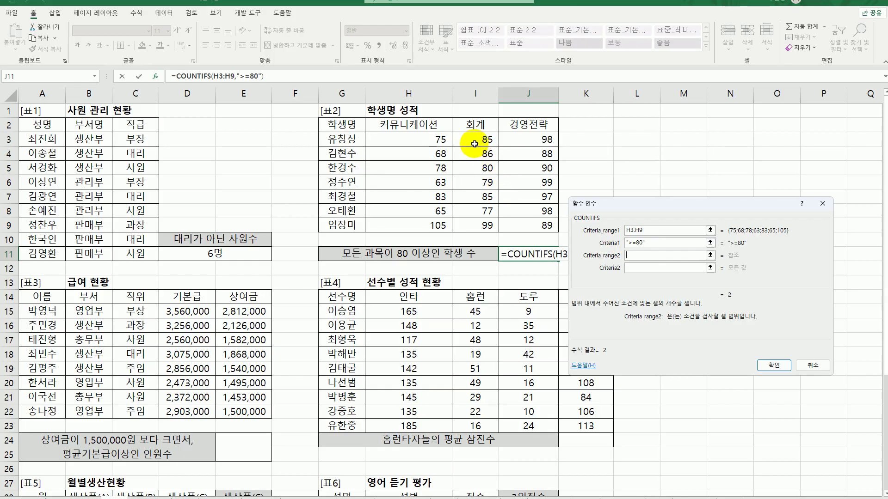
{"action": "left_click_drag", "start_coordinate": [474, 143], "coordinate": [476, 227]}
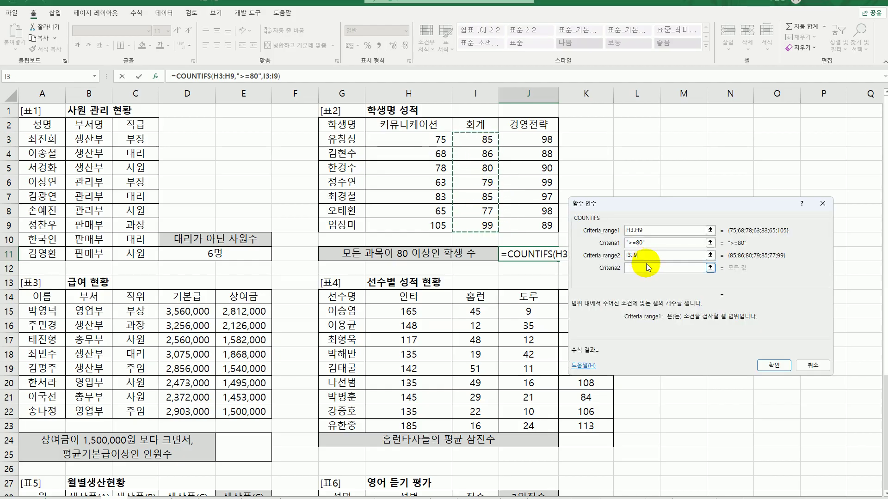
{"action": "left_click", "coordinate": [646, 267]}
{"action": "type", "text": ">"}
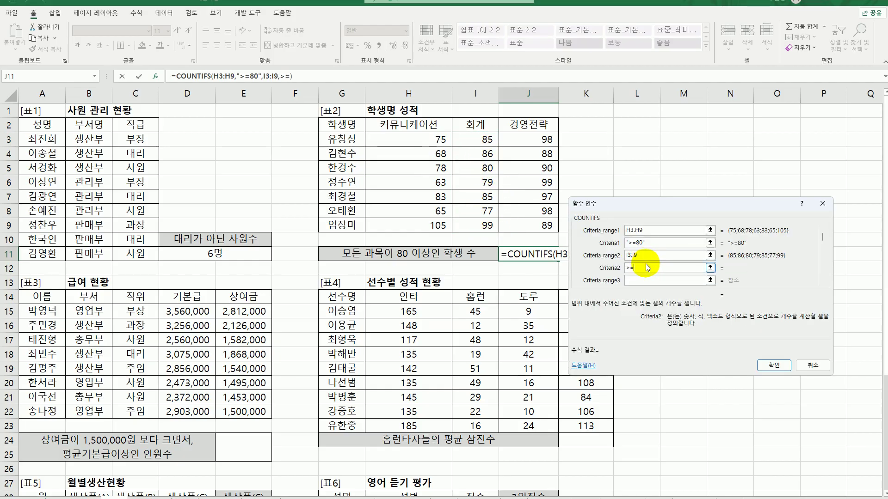
{"action": "type", "text": "=80"}
Step: Add the 경영전략 scores J3:J9 as the third COUNTIFS range with criterion >=80 and complete the formula
{"action": "left_click", "coordinate": [645, 280]}
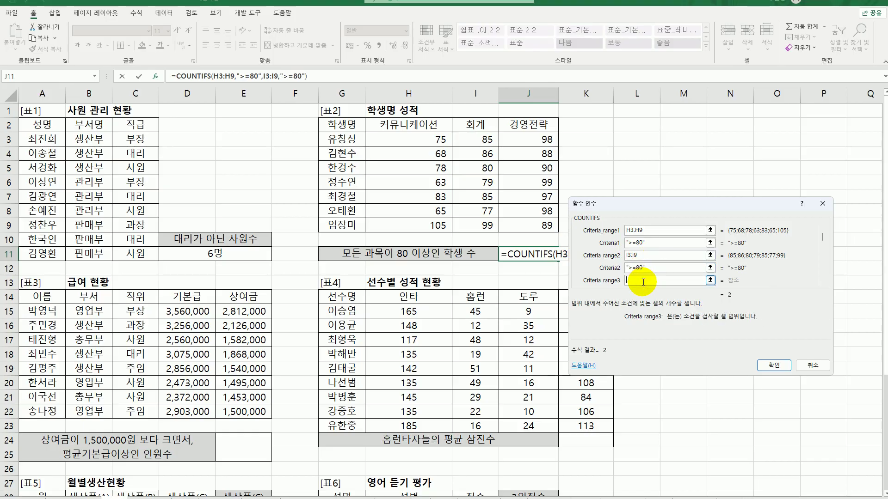
{"action": "left_click_drag", "start_coordinate": [540, 137], "coordinate": [524, 218]}
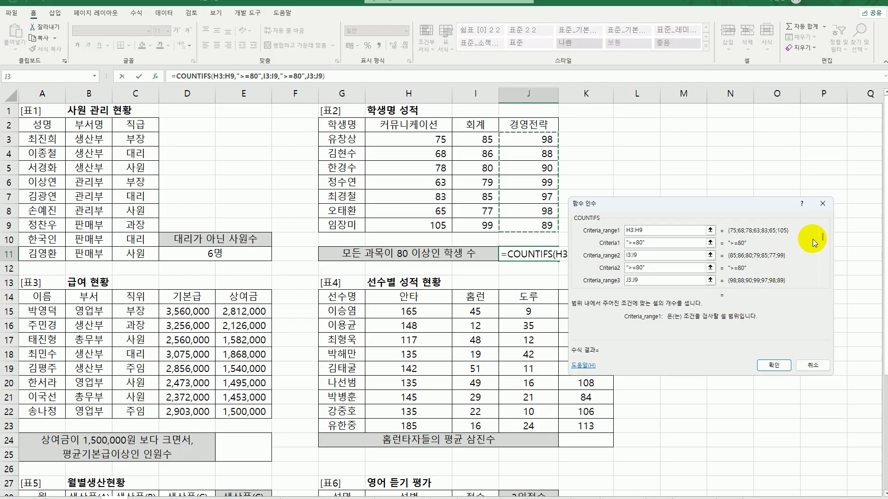
{"action": "key", "text": "Tab"}
{"action": "type", "text": ">=80"}
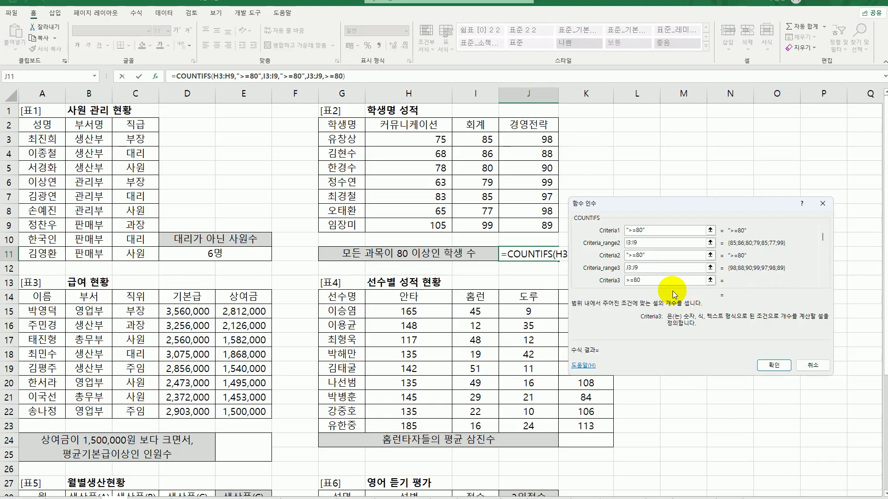
{"action": "left_click_drag", "start_coordinate": [654, 210], "coordinate": [171, 150]}
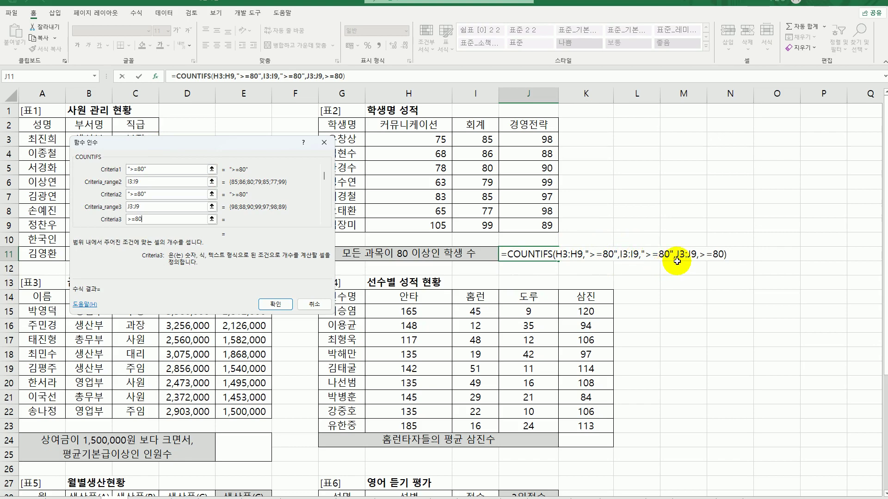
{"action": "left_click", "coordinate": [275, 305]}
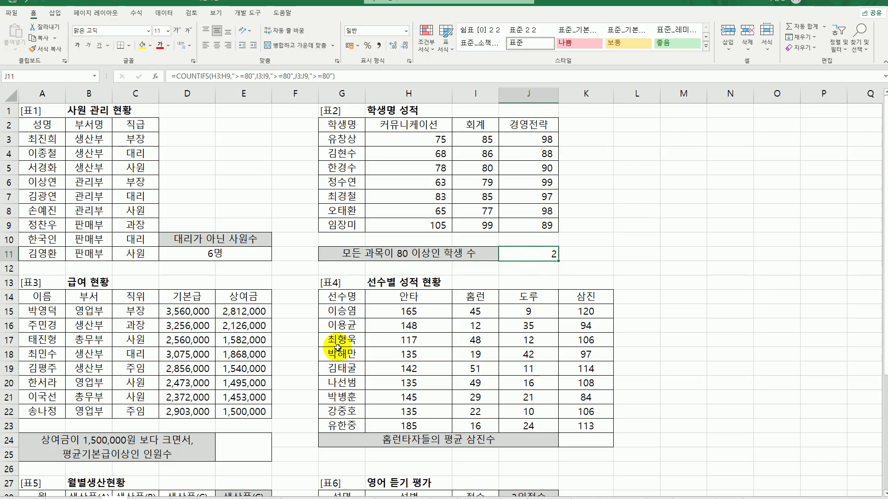
Step: In the merged cell E24 of the 급여 현황 table, calculate the average 기본급 with AVERAGE over D15:D22
{"action": "left_click", "coordinate": [246, 446]}
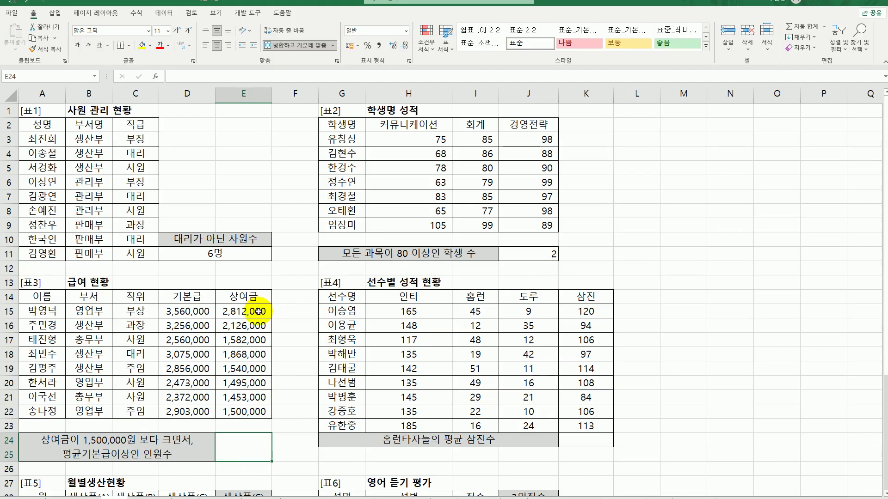
{"action": "left_click_drag", "start_coordinate": [260, 311], "coordinate": [245, 410]}
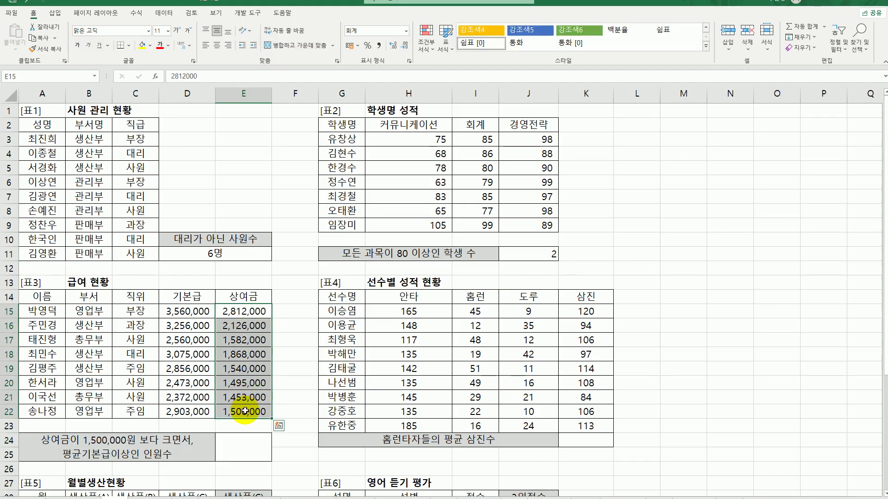
{"action": "left_click", "coordinate": [198, 308]}
{"action": "left_click", "coordinate": [239, 450]}
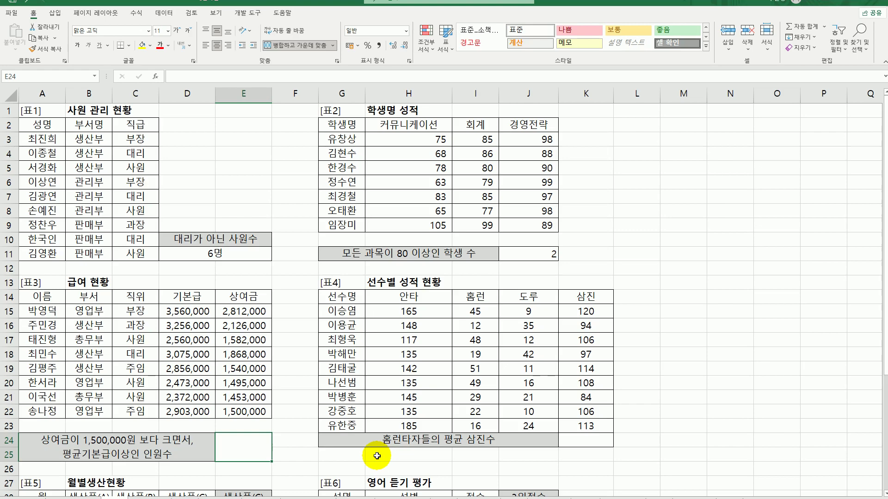
{"action": "type", "text": "=av"}
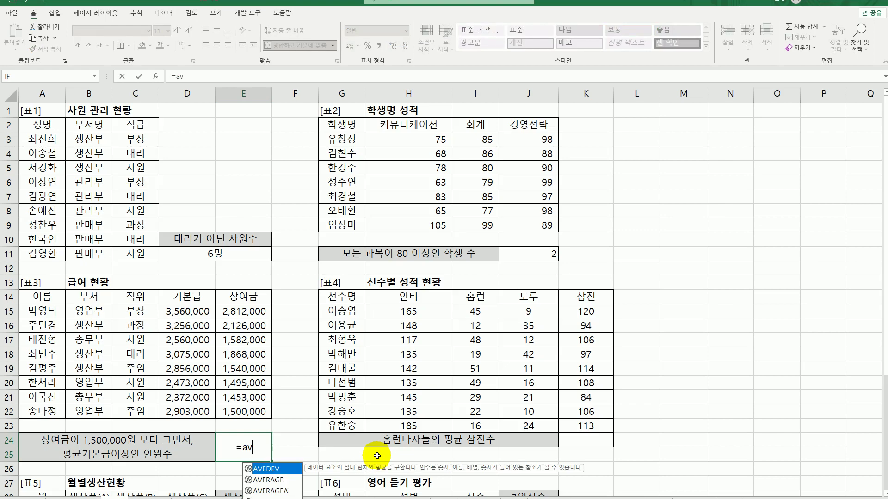
{"action": "key", "text": "Down"}
{"action": "key", "text": "Tab"}
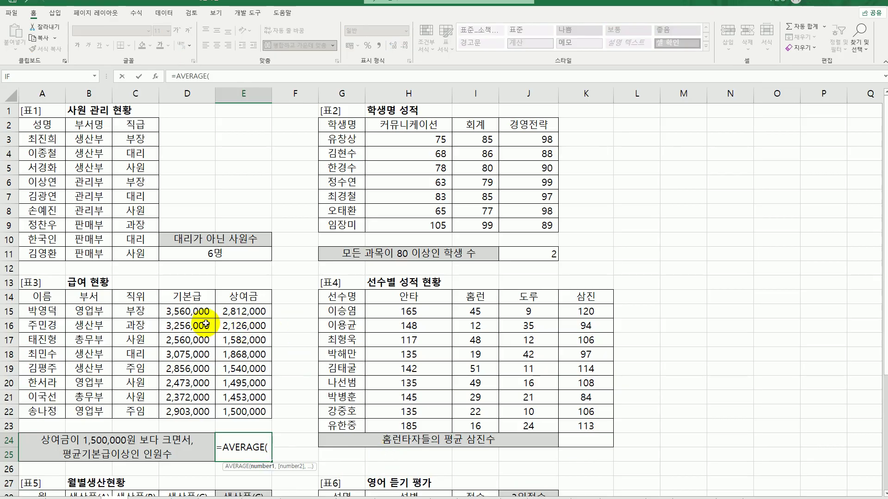
{"action": "left_click_drag", "start_coordinate": [190, 311], "coordinate": [191, 409]}
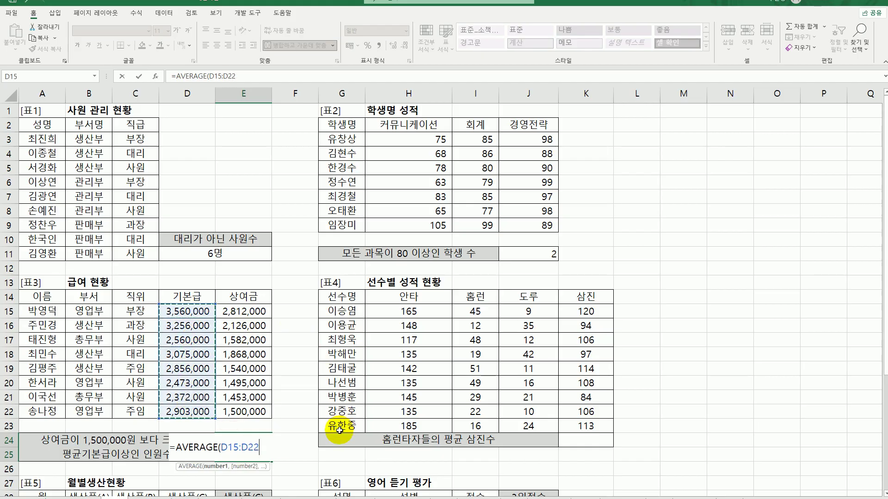
{"action": "key", "text": "ctrl+Return"}
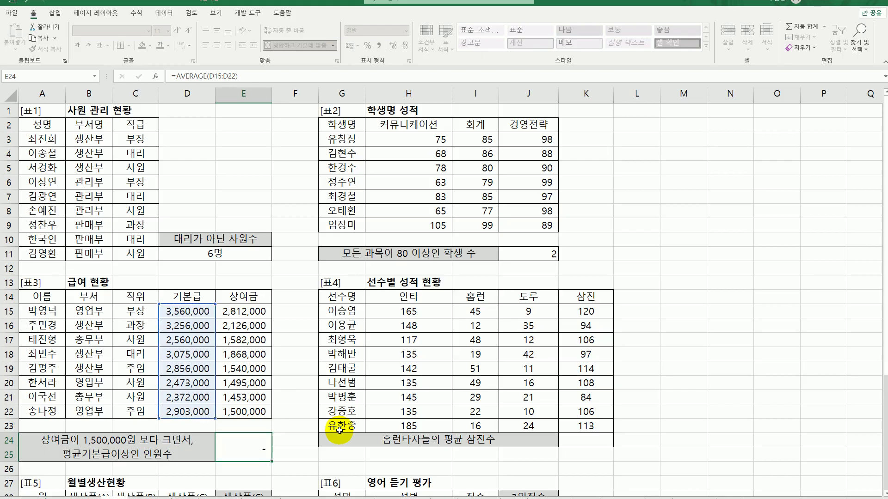
{"action": "key", "text": "Return"}
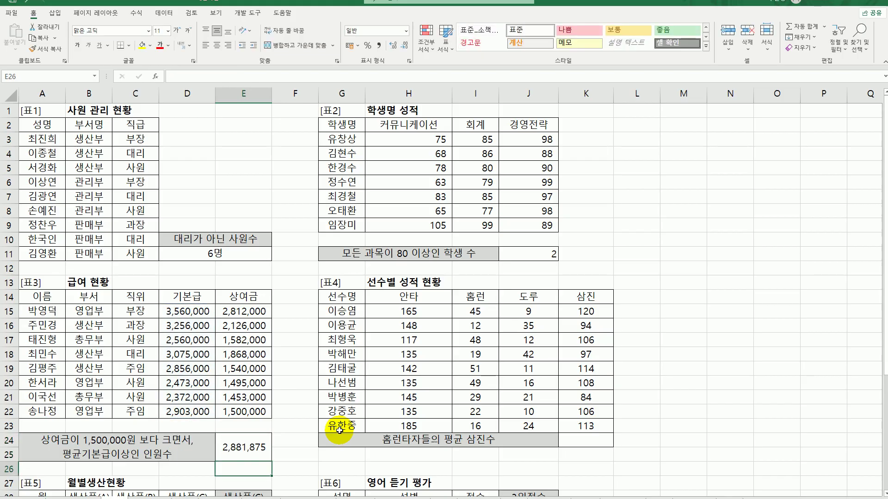
Step: Wrap the AVERAGE formula in E24 of the 급여 현황 table in COUNTIFS and open the function's arguments for editing
{"action": "left_click", "coordinate": [249, 455]}
{"action": "double_click", "coordinate": [249, 457]}
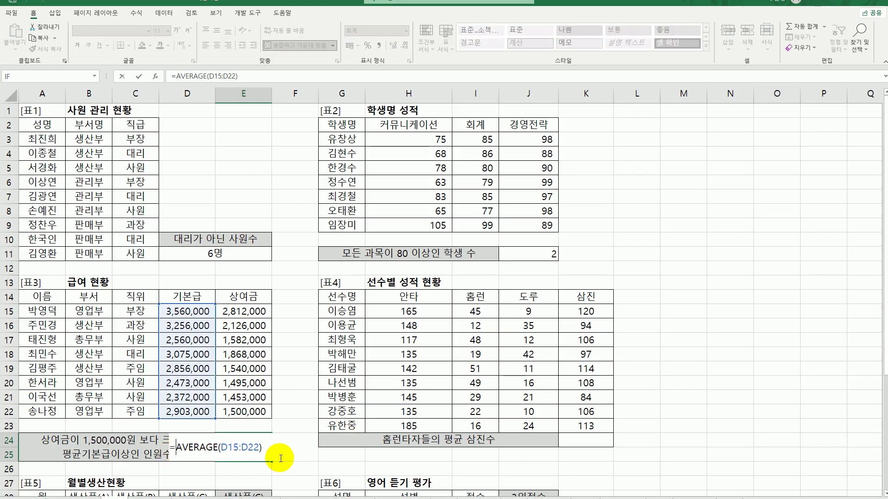
{"action": "type", "text": "coun"}
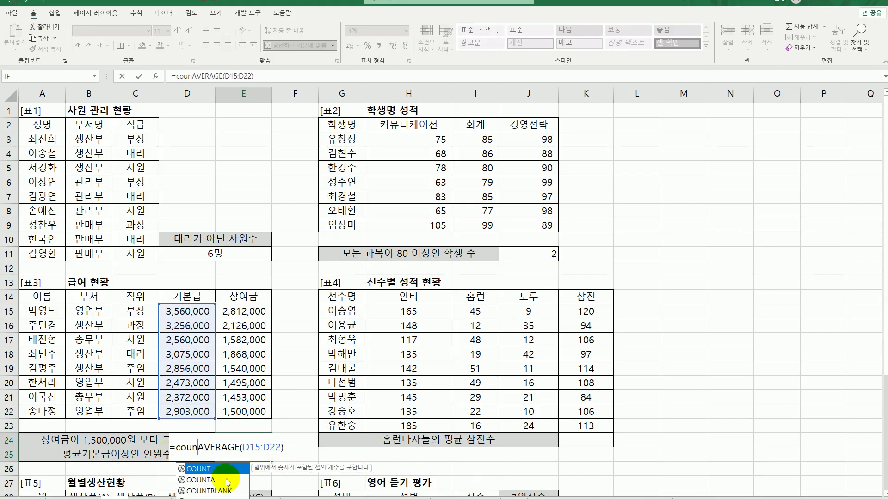
{"action": "key", "text": "Down"}
{"action": "key", "text": "Down"}
{"action": "key", "text": "Down"}
{"action": "key", "text": "Down"}
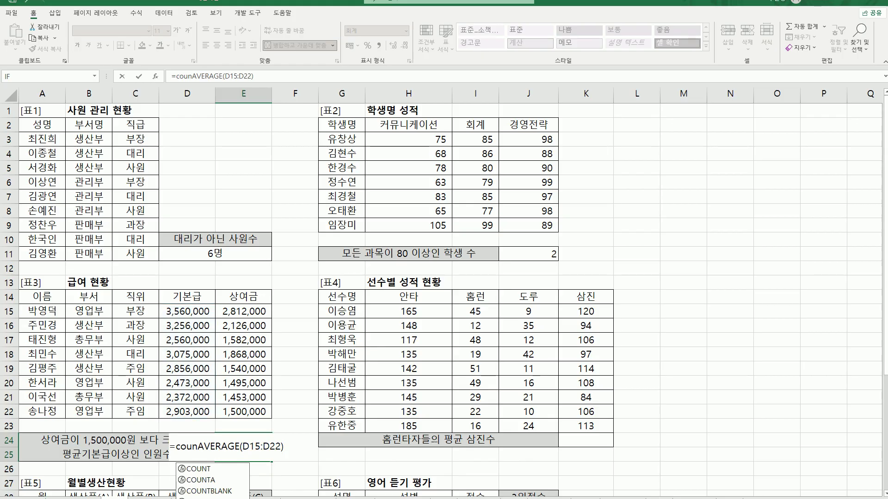
{"action": "key", "text": "Tab"}
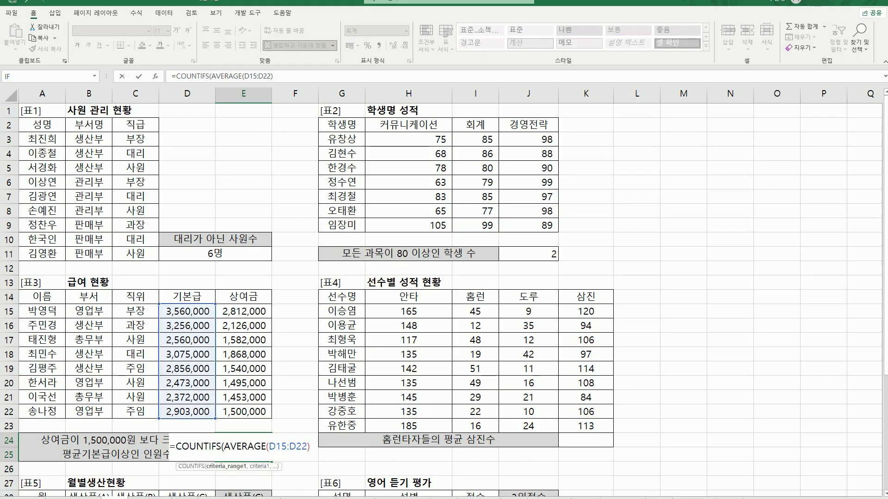
{"action": "left_click", "coordinate": [203, 446]}
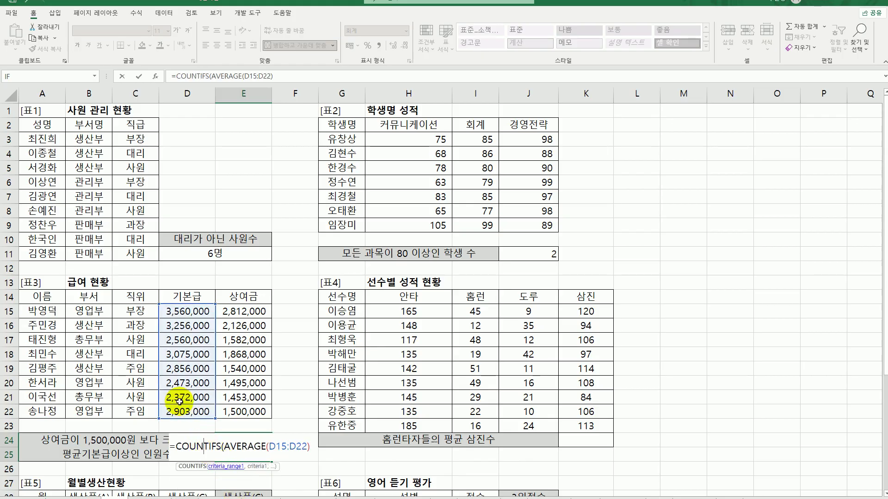
{"action": "left_click", "coordinate": [155, 76]}
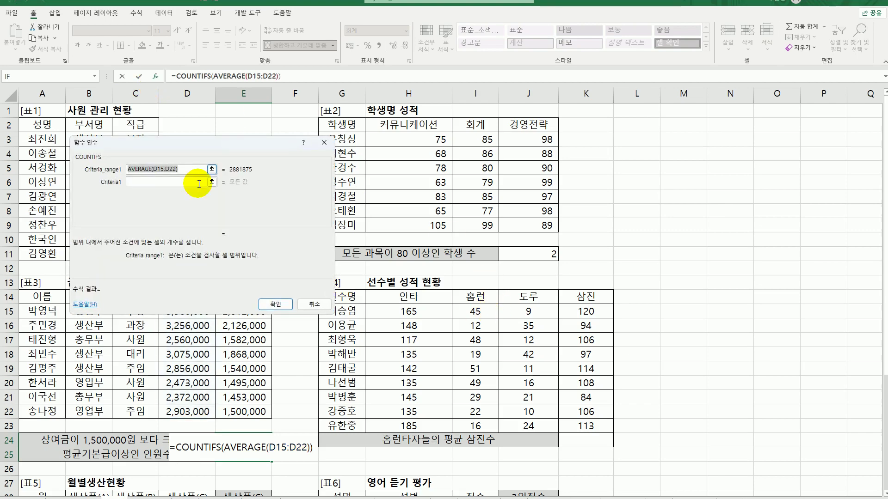
{"action": "left_click_drag", "start_coordinate": [193, 138], "coordinate": [468, 209]}
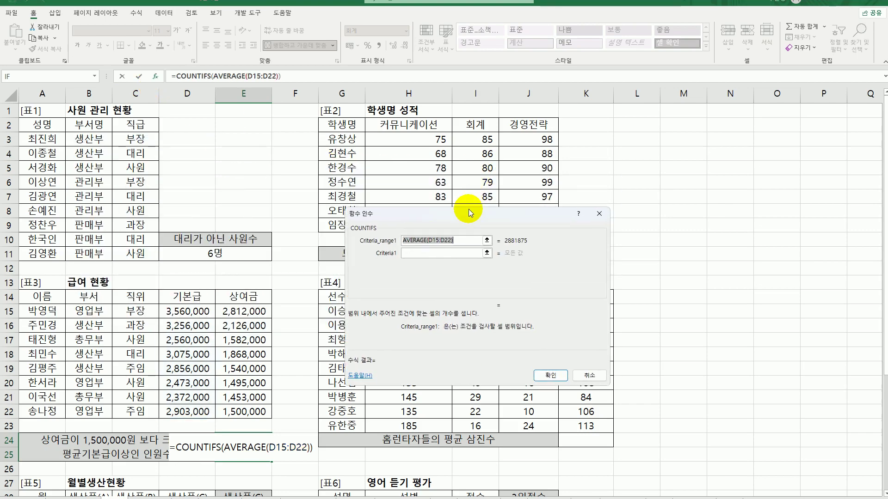
Step: Move AVERAGE(D15:D22) from the first range argument to the first criterion, and set the 기본급 cells D15:D22 as the first range
{"action": "left_click", "coordinate": [408, 252]}
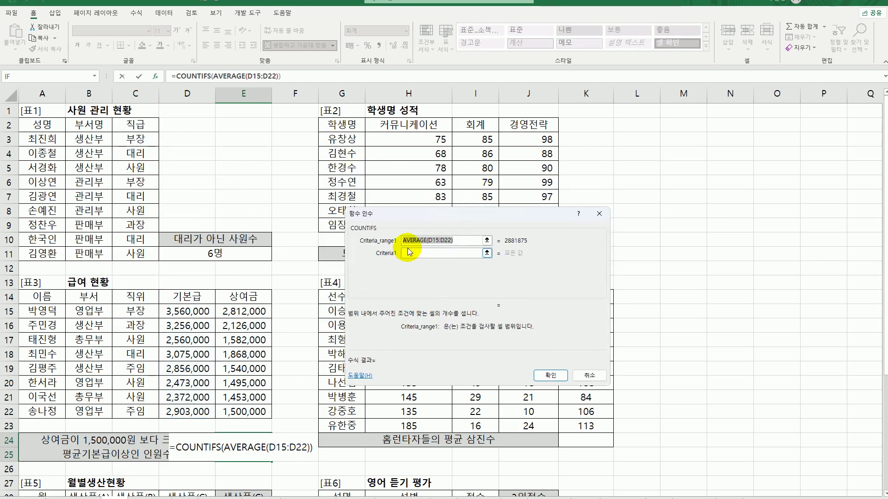
{"action": "key", "text": "Delete"}
{"action": "left_click", "coordinate": [445, 253]}
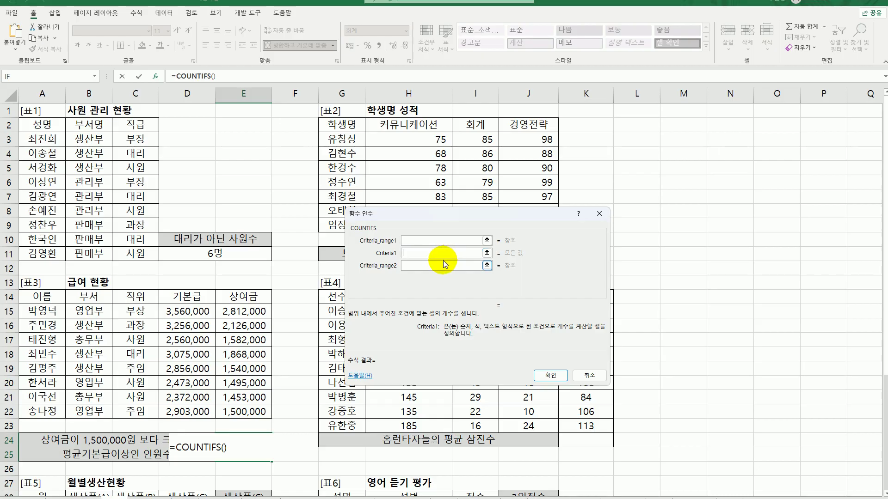
{"action": "key", "text": "ctrl+v"}
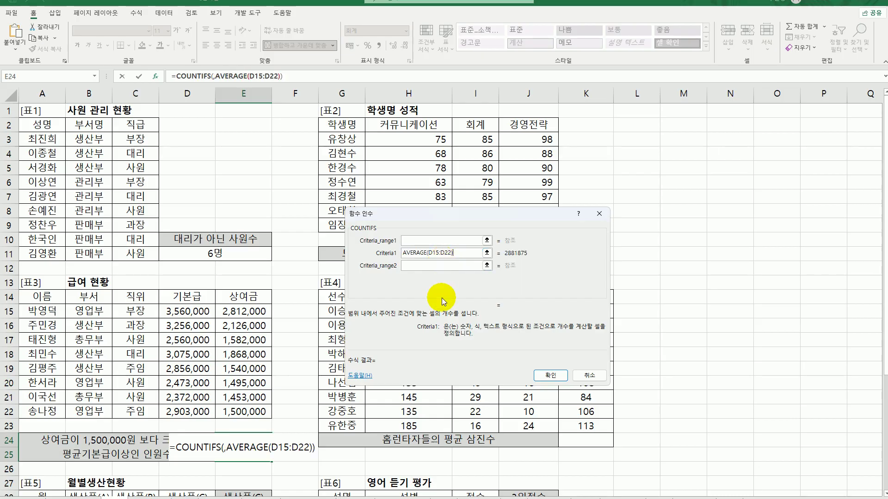
{"action": "left_click", "coordinate": [417, 241]}
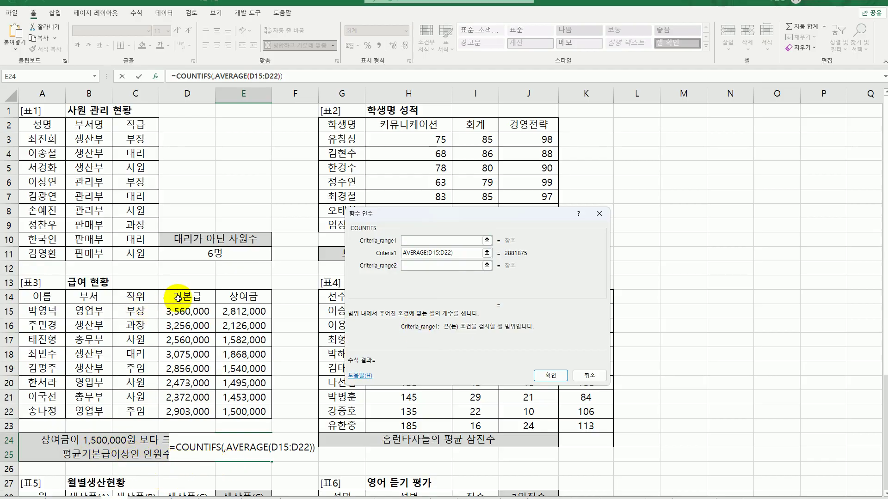
{"action": "left_click_drag", "start_coordinate": [184, 311], "coordinate": [182, 408]}
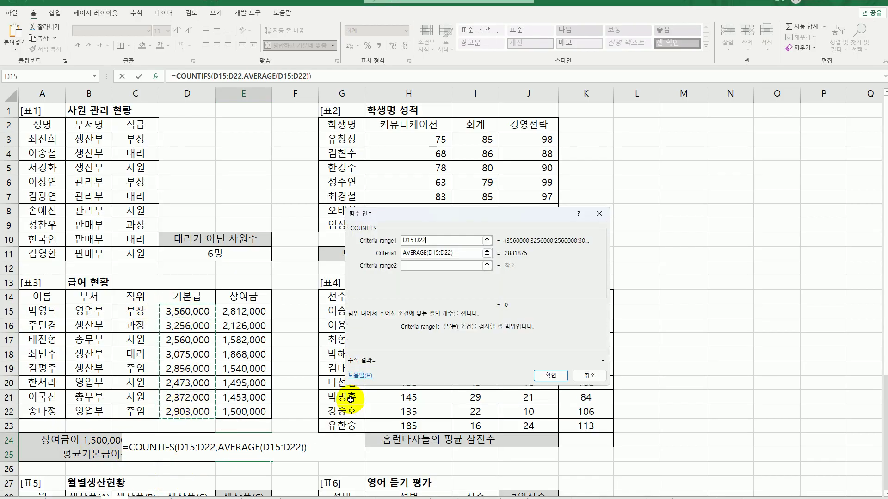
Step: Put ">="& before AVERAGE(D15:D22) in the first COUNTIFS criterion
{"action": "left_click", "coordinate": [407, 252]}
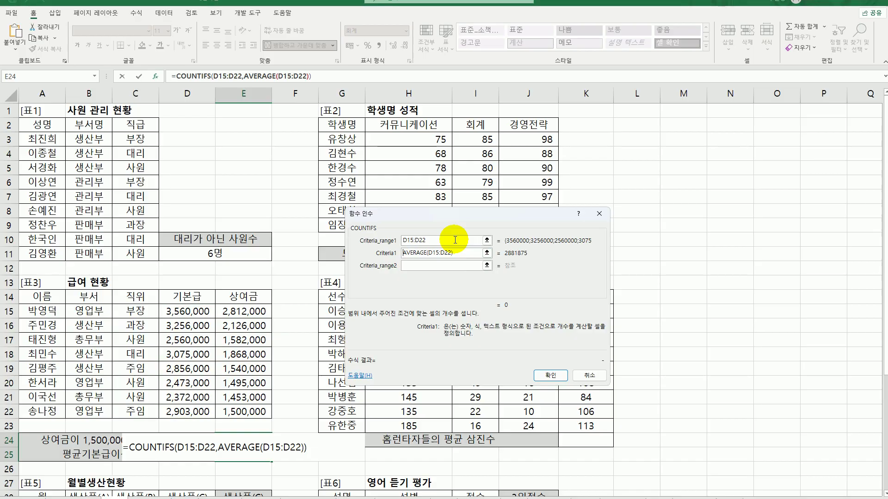
{"action": "type", "text": "\""}
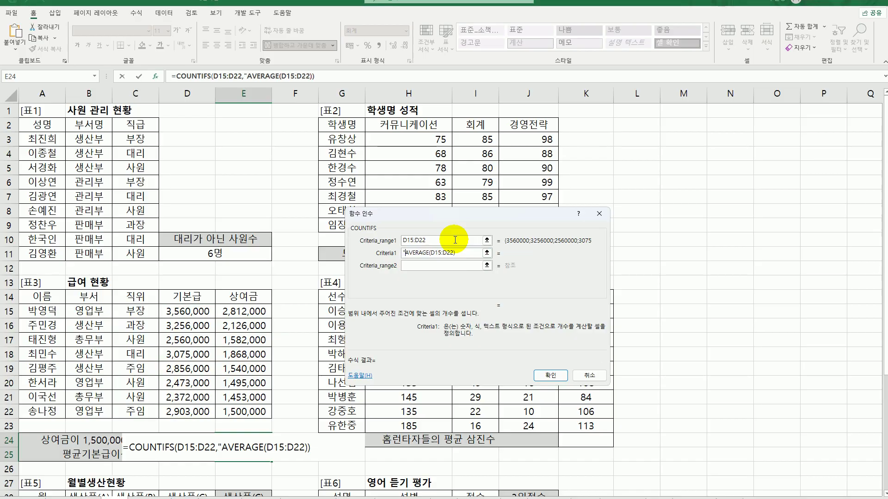
{"action": "type", "text": ">="}
{"action": "key", "text": "Menu"}
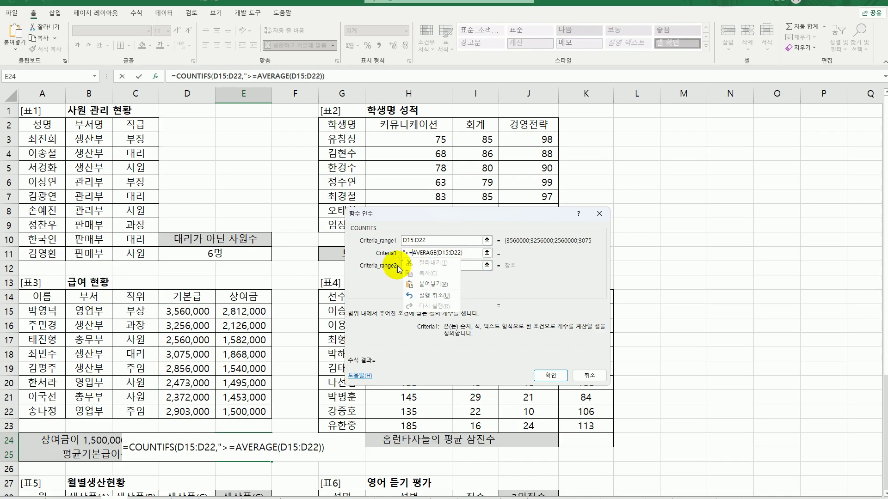
{"action": "left_click", "coordinate": [411, 247]}
{"action": "left_click", "coordinate": [420, 267]}
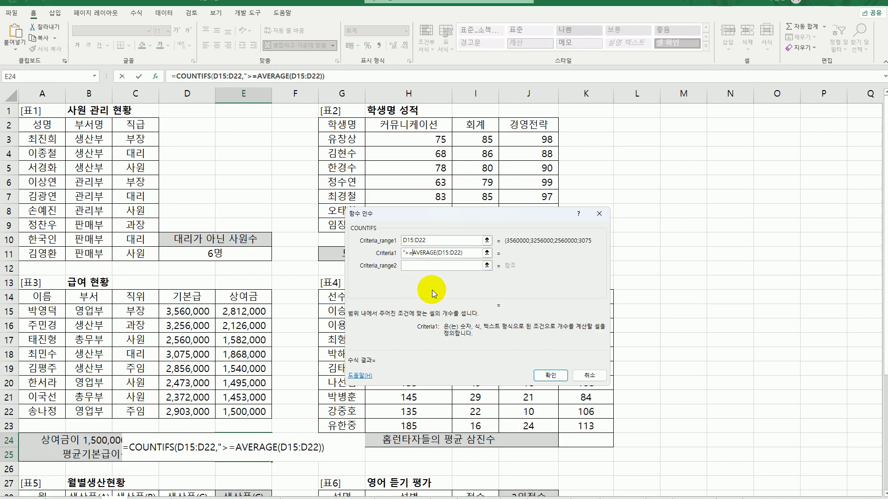
{"action": "type", "text": "\"&"}
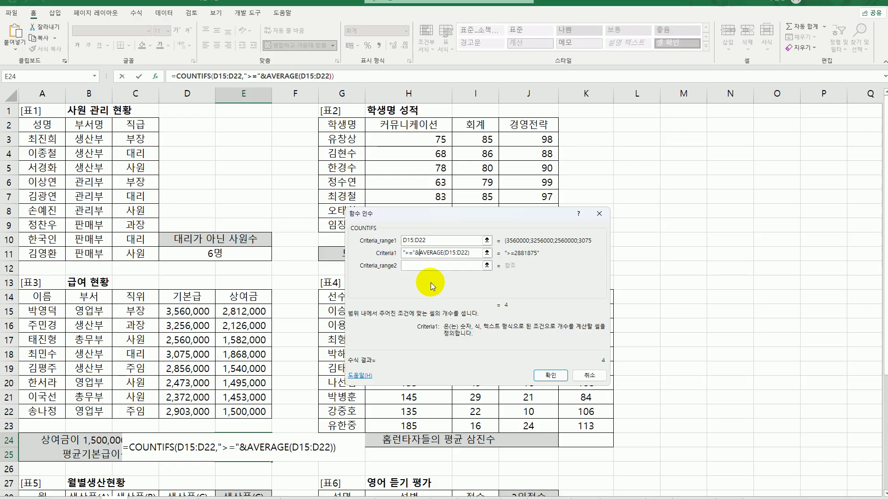
{"action": "left_click", "coordinate": [419, 262]}
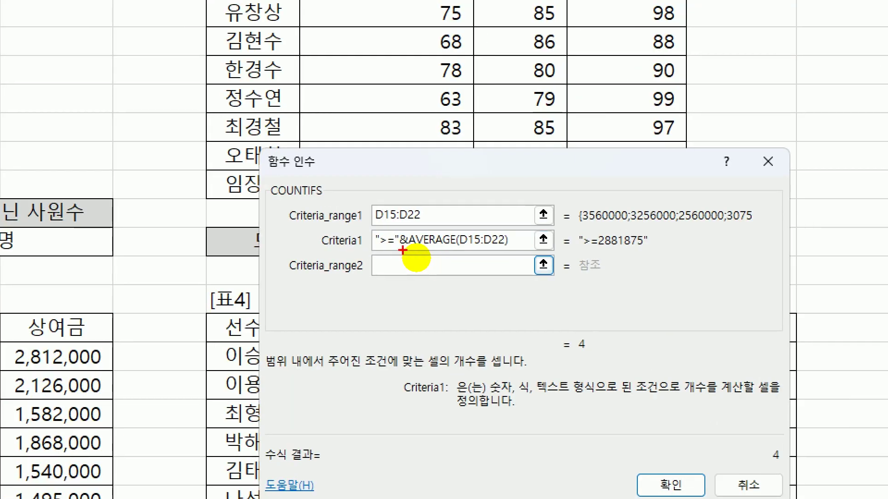
{"action": "left_click_drag", "start_coordinate": [371, 242], "coordinate": [401, 249]}
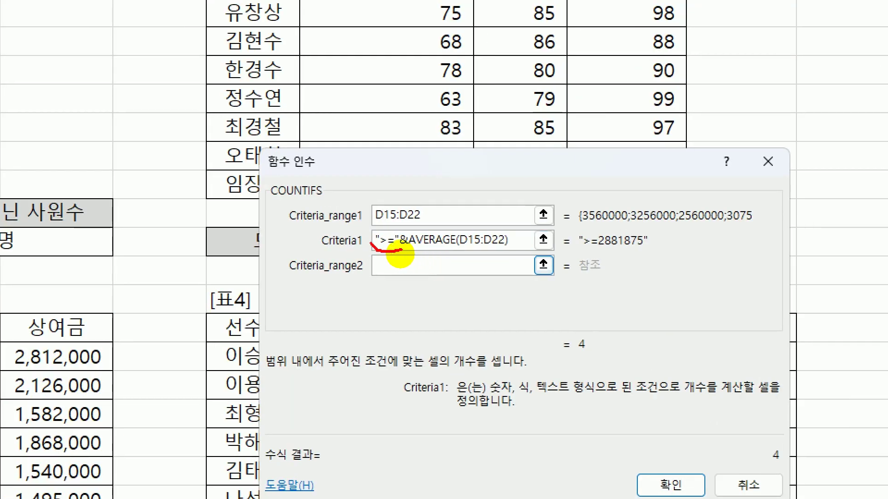
{"action": "left_click_drag", "start_coordinate": [409, 235], "coordinate": [449, 201]}
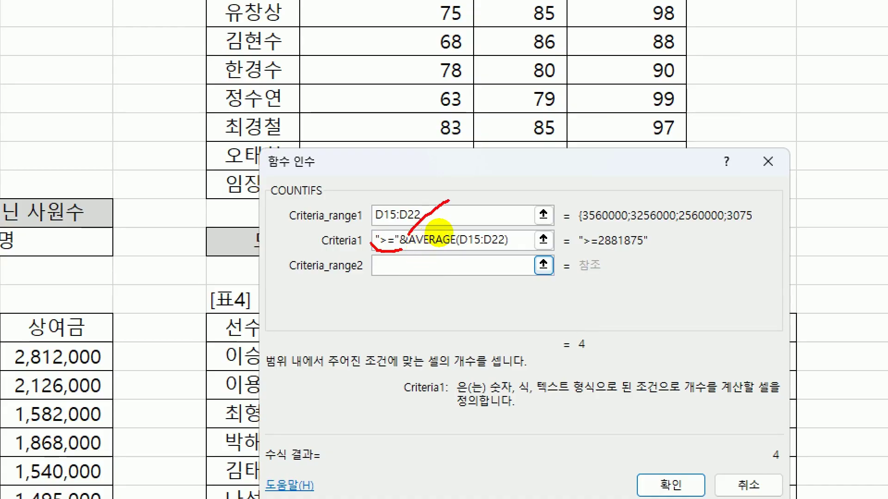
{"action": "left_click_drag", "start_coordinate": [406, 252], "coordinate": [508, 251]}
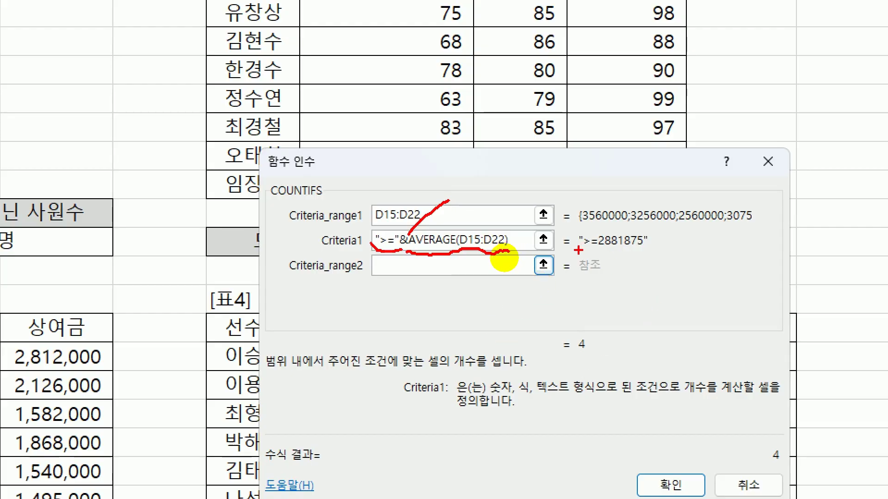
{"action": "mouse_move", "coordinate": [578, 251]}
{"action": "left_mouse_down"}
{"action": "mouse_move", "coordinate": [596, 244]}
{"action": "mouse_move", "coordinate": [653, 253]}
{"action": "left_mouse_up"}
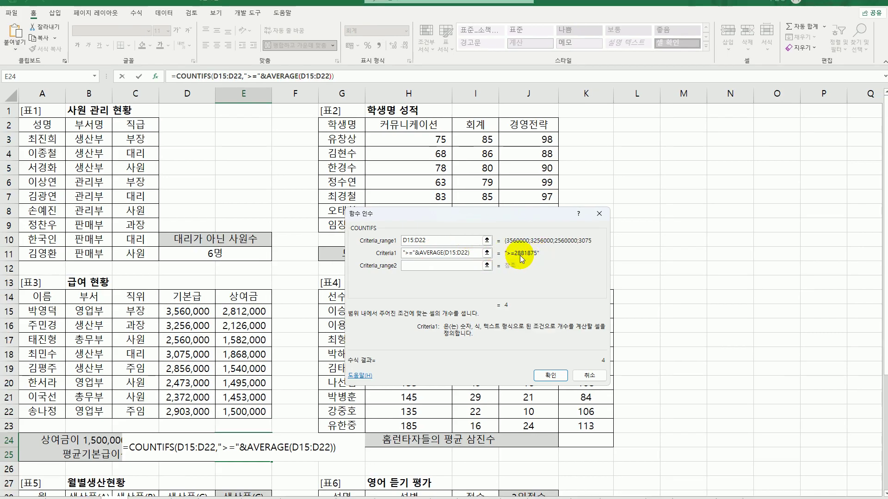
Step: Add the 상여금 cells E15:E22 as the second COUNTIFS range with the criterion >1500000 and complete the formula
{"action": "left_click", "coordinate": [434, 266]}
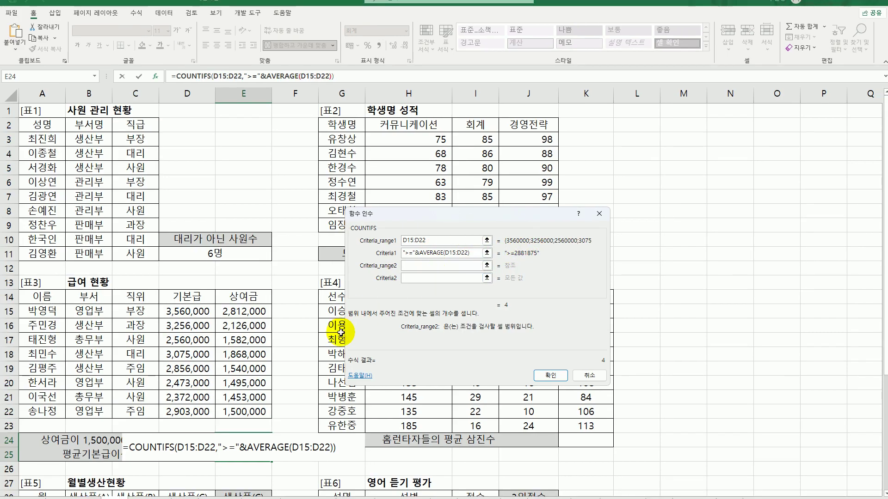
{"action": "left_click_drag", "start_coordinate": [248, 311], "coordinate": [234, 413]}
{"action": "left_click", "coordinate": [439, 280]}
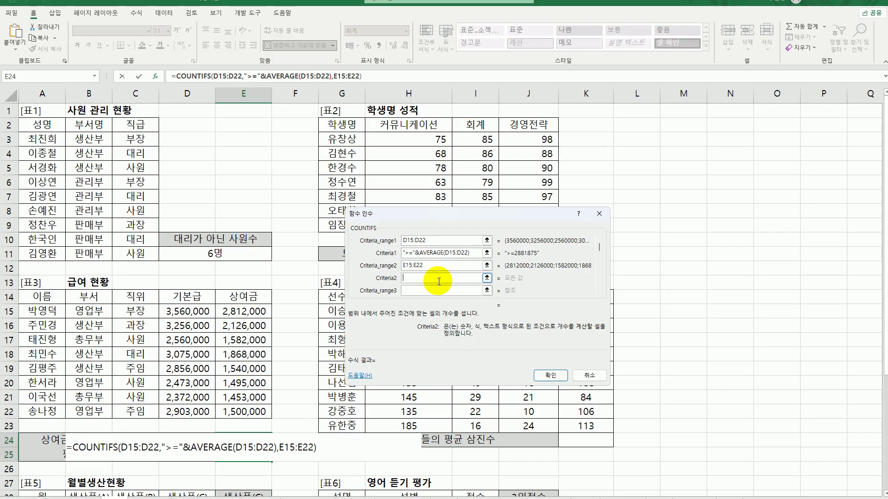
{"action": "type", "text": ">150000"}
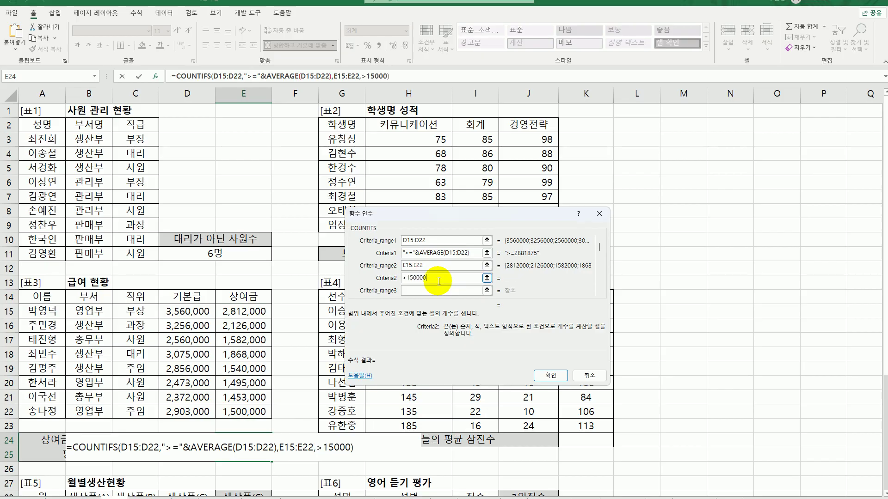
{"action": "type", "text": "0"}
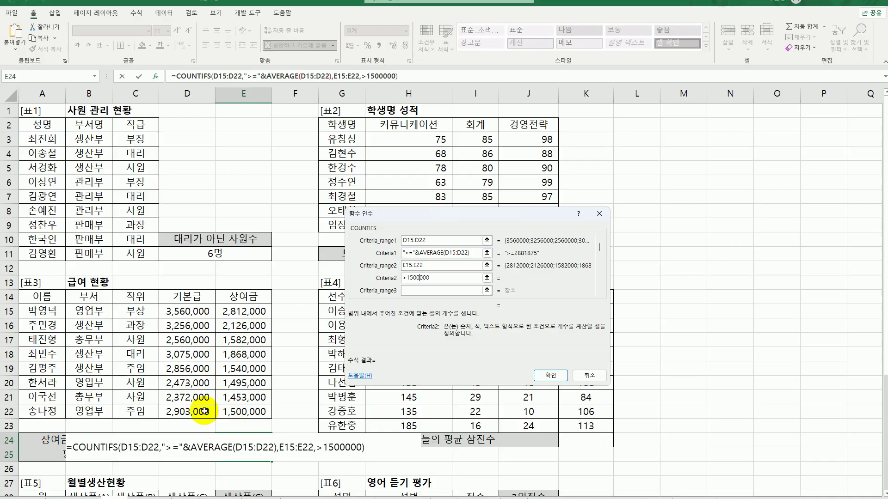
{"action": "left_click", "coordinate": [550, 375]}
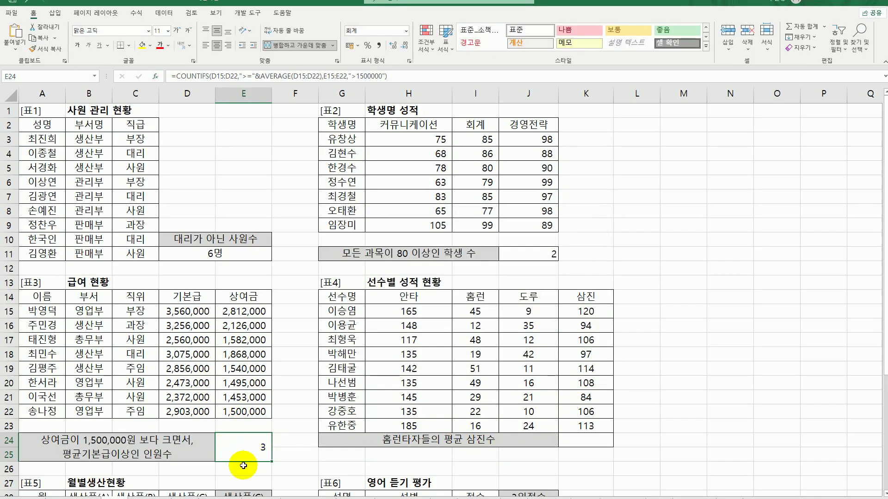
Step: Append &"명" to the end of the COUNTIFS formula in E24
{"action": "double_click", "coordinate": [250, 448]}
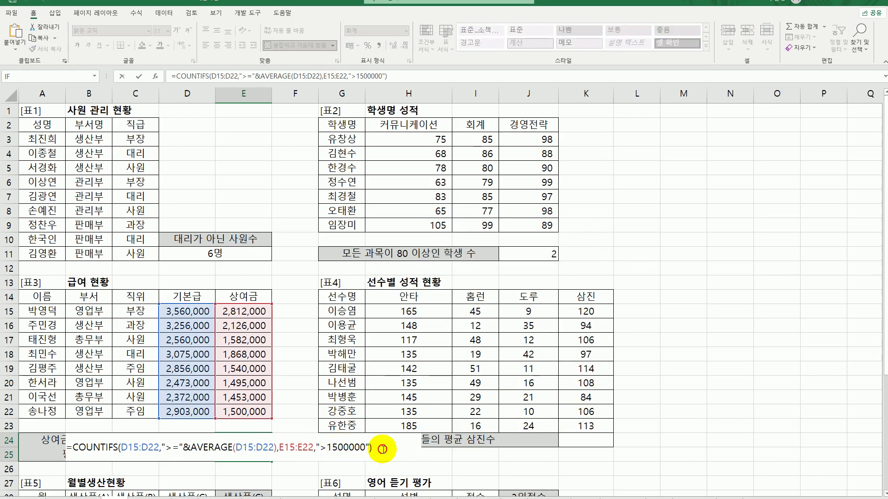
{"action": "type", "text": "&\""}
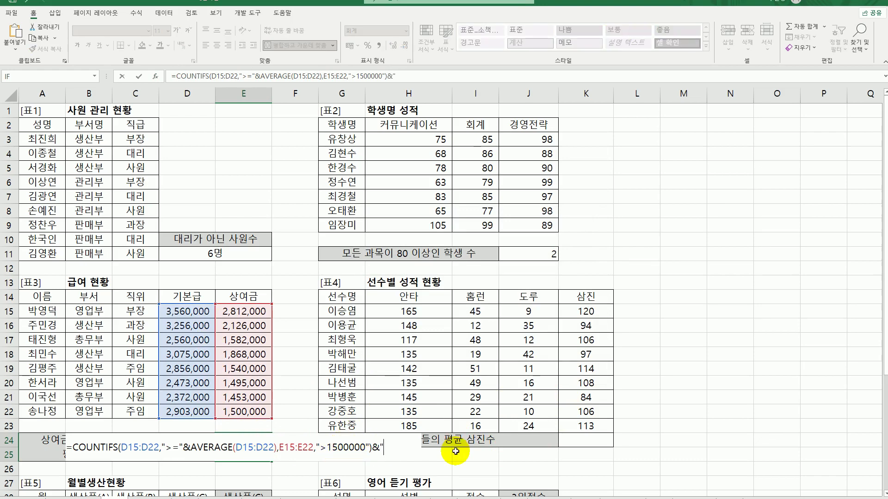
{"action": "type", "text": "명\""}
{"action": "key", "text": "Return"}
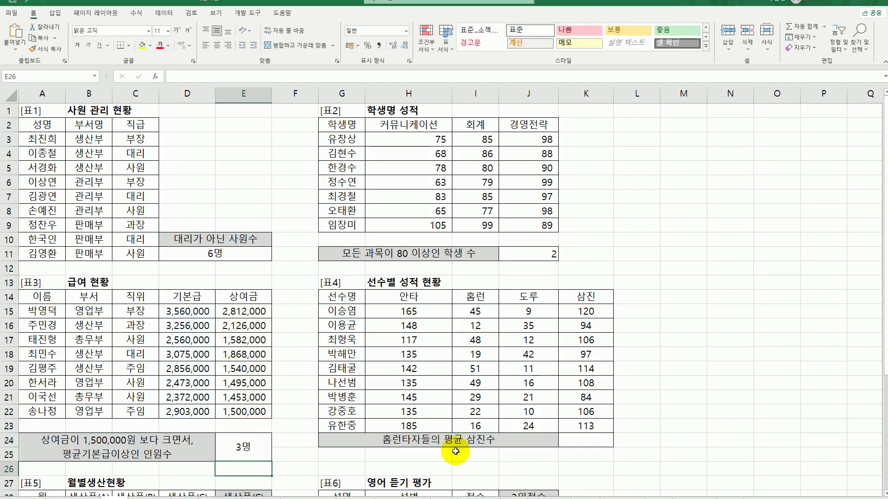
{"action": "left_click", "coordinate": [260, 448]}
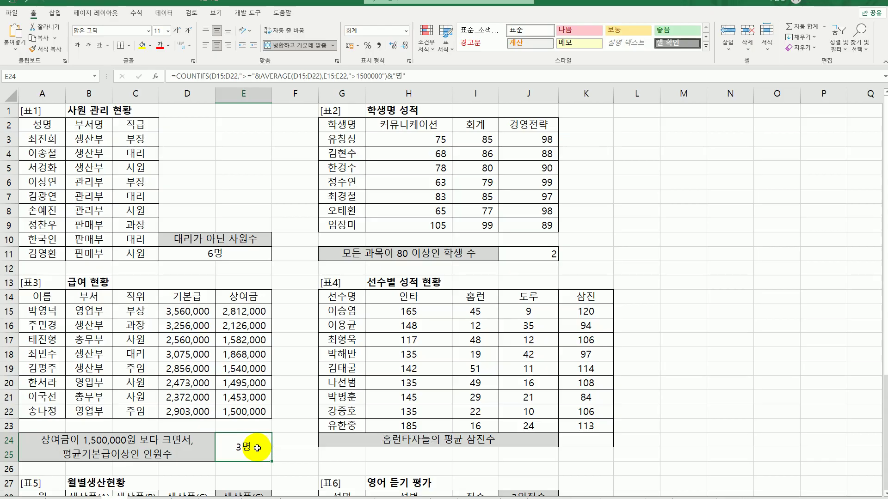
Step: Review the 홈런 and 삼진 columns of the 선수별 성적 현황 table and select its answer cell K24
{"action": "left_click", "coordinate": [604, 447]}
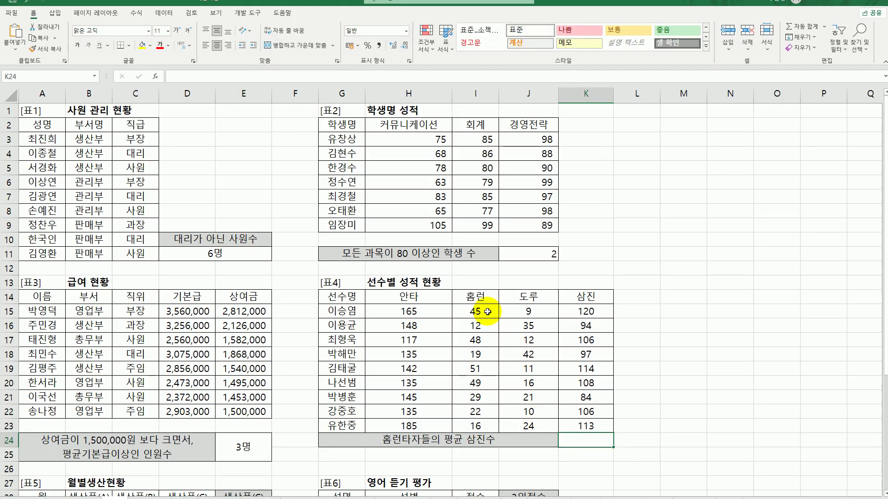
{"action": "left_click_drag", "start_coordinate": [488, 312], "coordinate": [479, 413]}
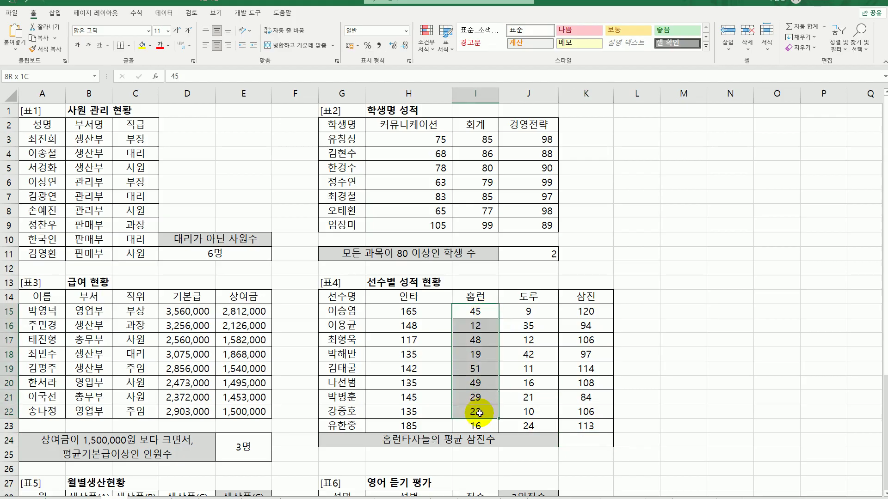
{"action": "left_click_drag", "start_coordinate": [586, 312], "coordinate": [586, 424]}
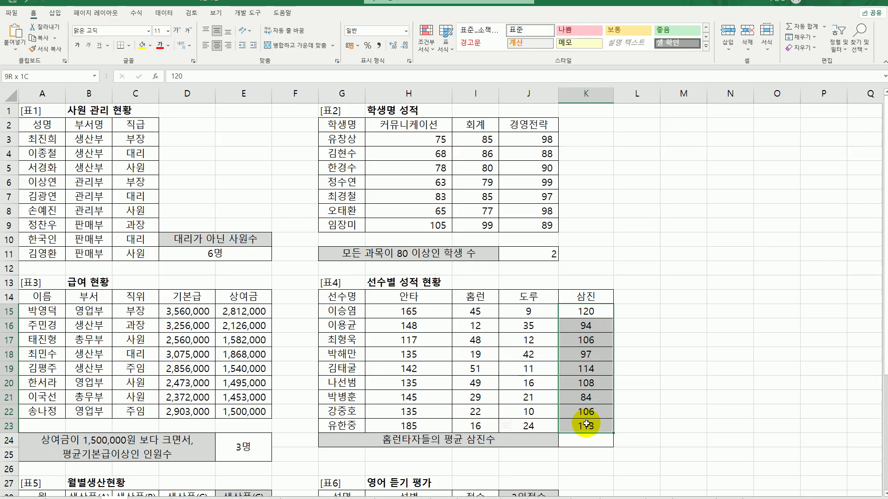
{"action": "left_click", "coordinate": [592, 443]}
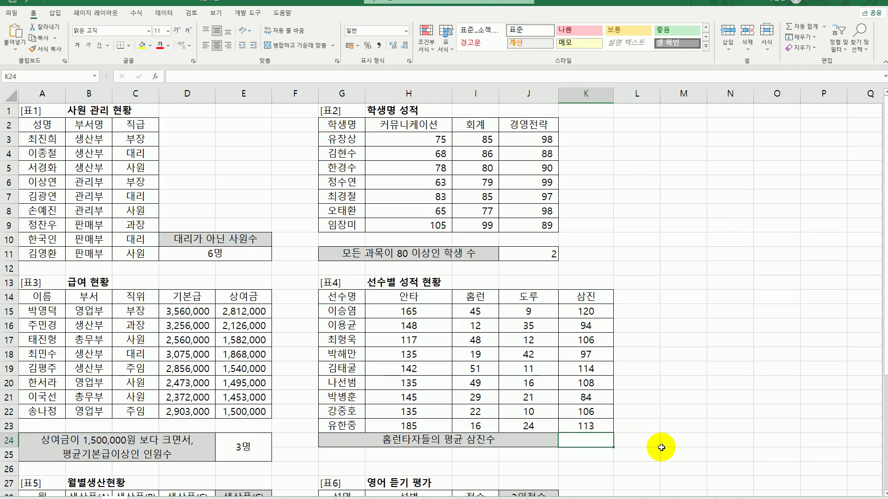
Step: Start an AVERAGEIF formula in K24 and open its function arguments, moved clear of the 선수별 성적 현황 table
{"action": "type", "text": "="}
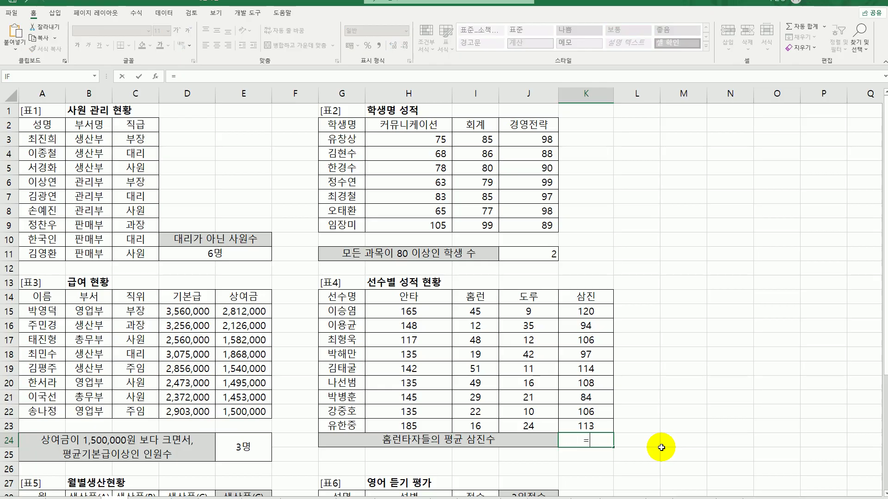
{"action": "type", "text": "av"}
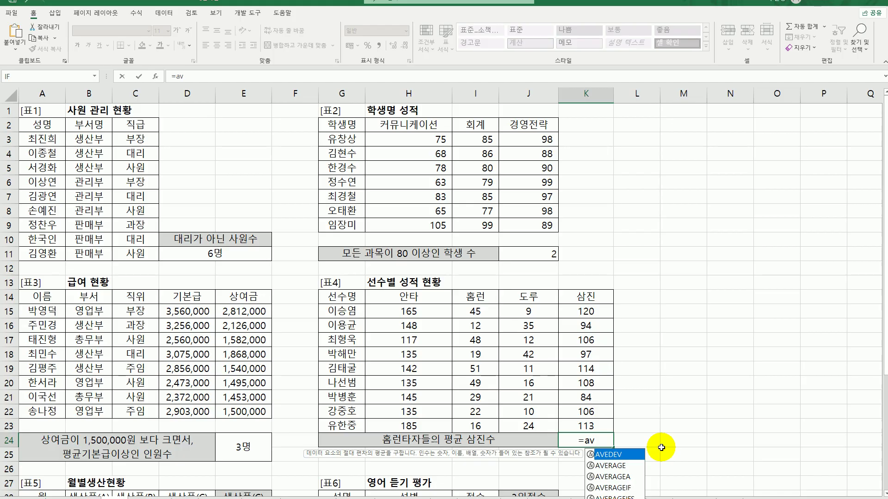
{"action": "left_click", "coordinate": [630, 489]}
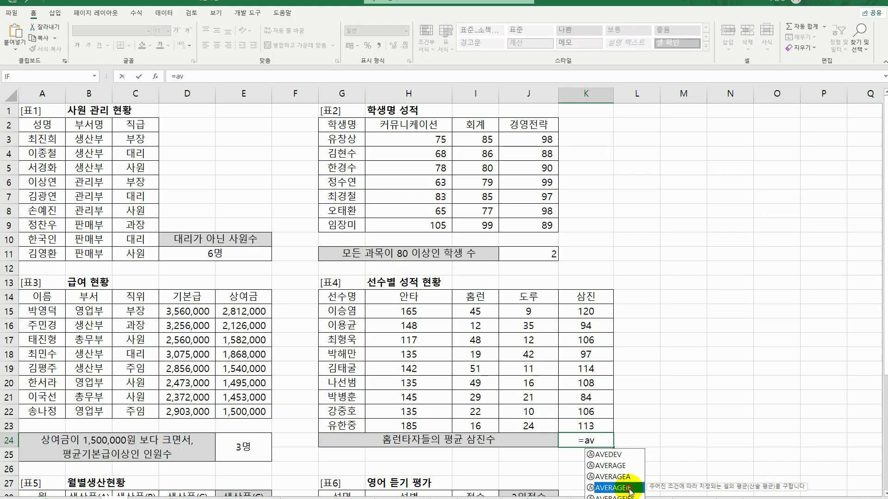
{"action": "double_click", "coordinate": [631, 489]}
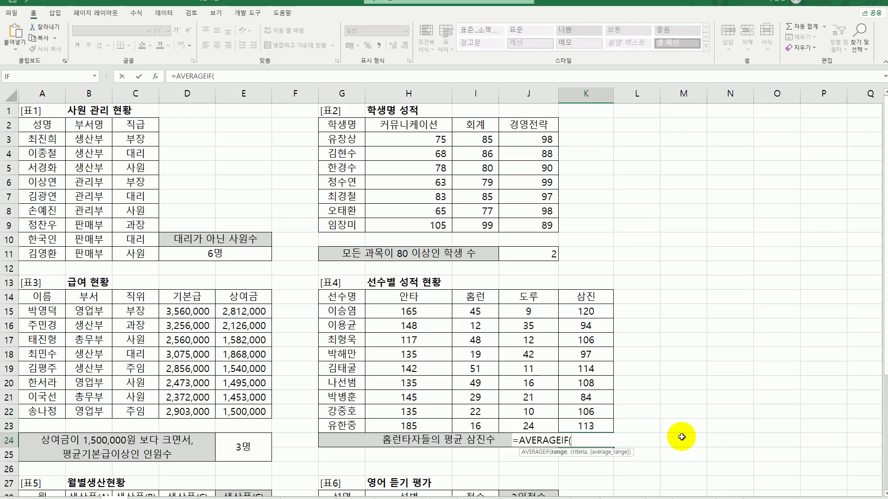
{"action": "left_click", "coordinate": [155, 76]}
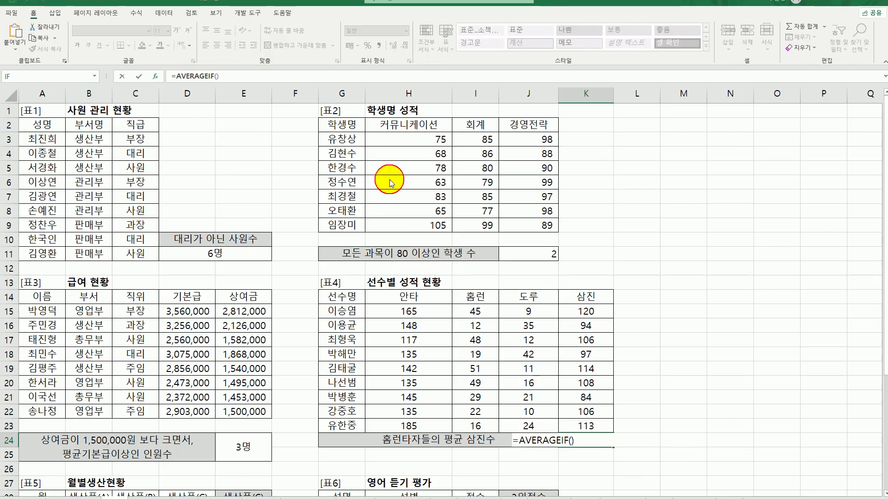
{"action": "left_click_drag", "start_coordinate": [426, 226], "coordinate": [623, 132]}
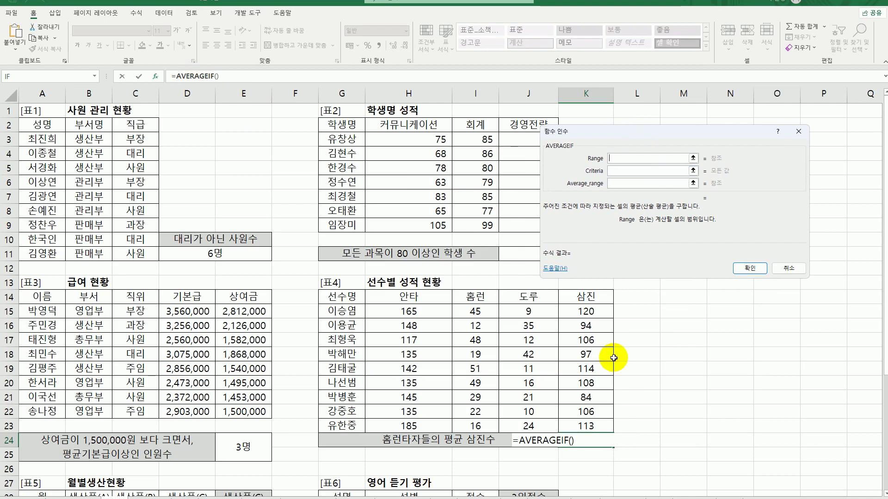
Step: Complete AVERAGEIF with 홈런 cells I15:I23 as the range, criterion >=40 and 삼진 cells K15:K23 as the average range
{"action": "left_click_drag", "start_coordinate": [476, 310], "coordinate": [477, 424]}
{"action": "left_click", "coordinate": [642, 171]}
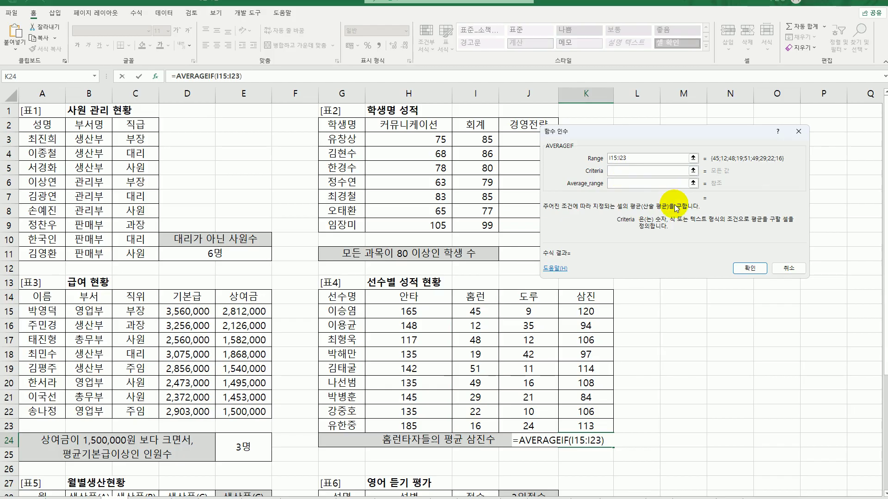
{"action": "type", "text": ">=40"}
{"action": "left_click", "coordinate": [628, 183]}
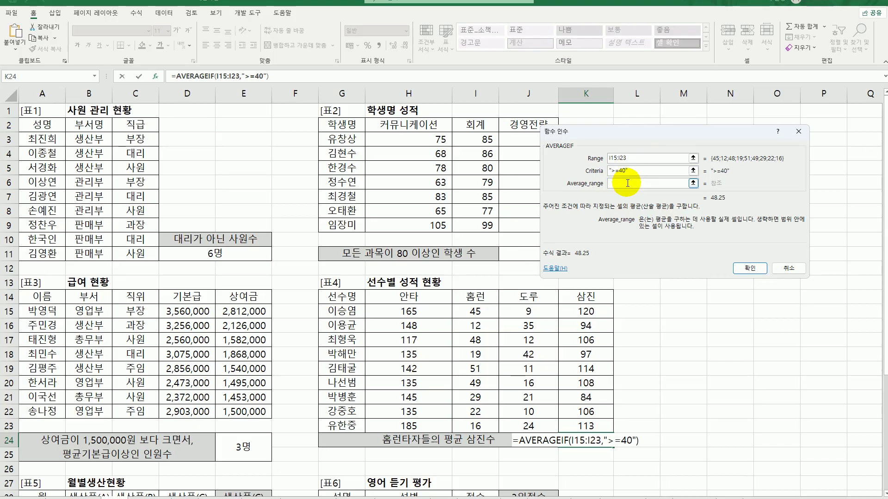
{"action": "left_click_drag", "start_coordinate": [586, 315], "coordinate": [584, 427]}
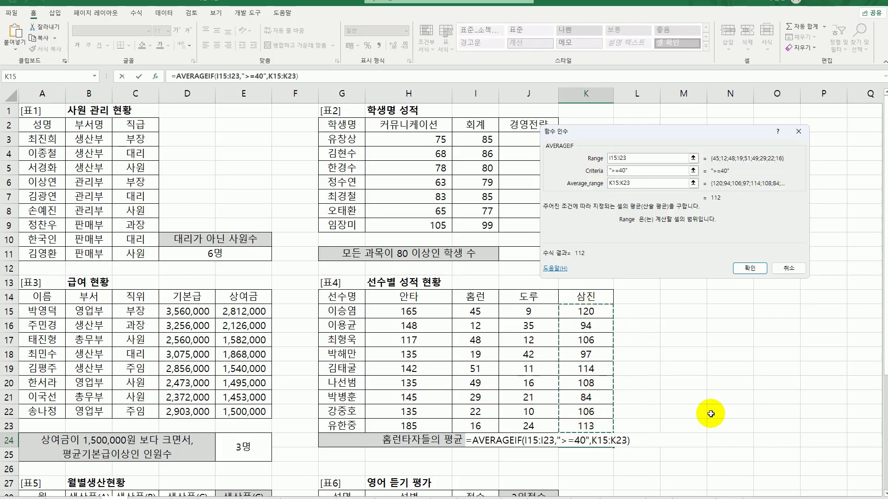
{"action": "left_click", "coordinate": [748, 268]}
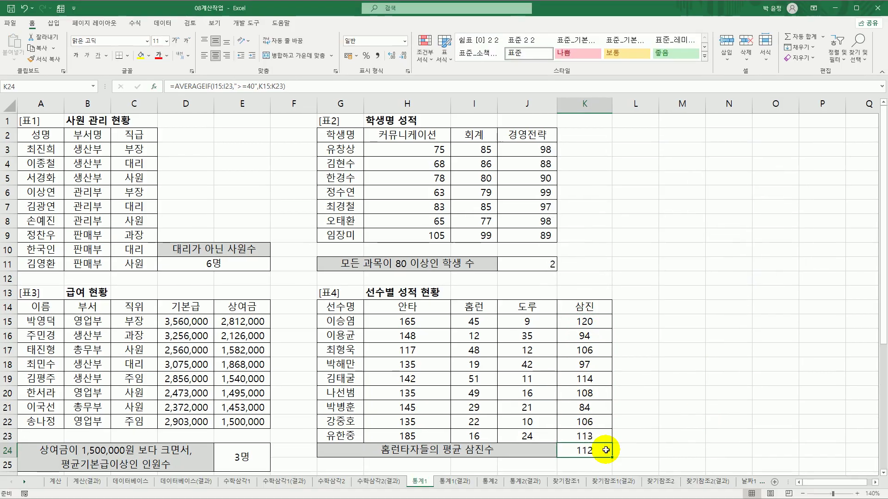
Step: Review the 생산품(C) values D29:D38 of the 월별생산현황 table and select its answer cell E30
{"action": "scroll", "coordinate": [235, 370], "scroll_direction": "down", "scroll_amount": 6}
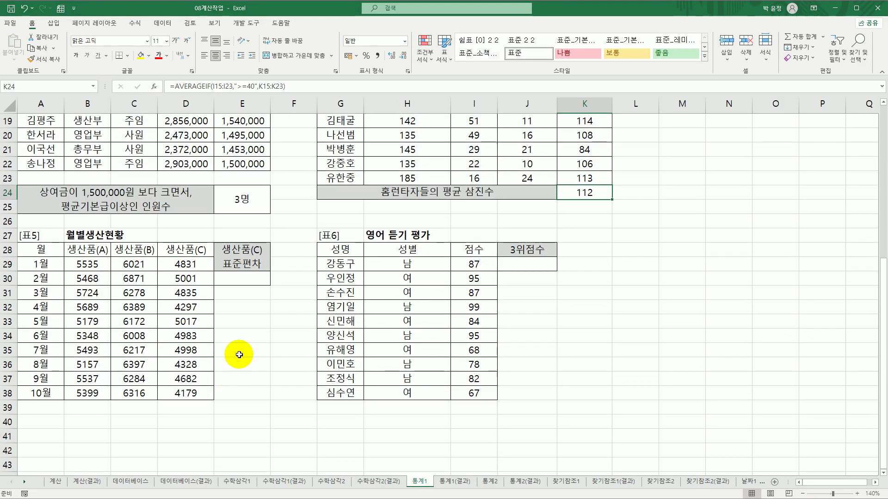
{"action": "left_click", "coordinate": [251, 279]}
{"action": "scroll", "coordinate": [259, 283], "scroll_direction": "down", "scroll_amount": 3}
{"action": "scroll", "coordinate": [259, 284], "scroll_direction": "up", "scroll_amount": 3}
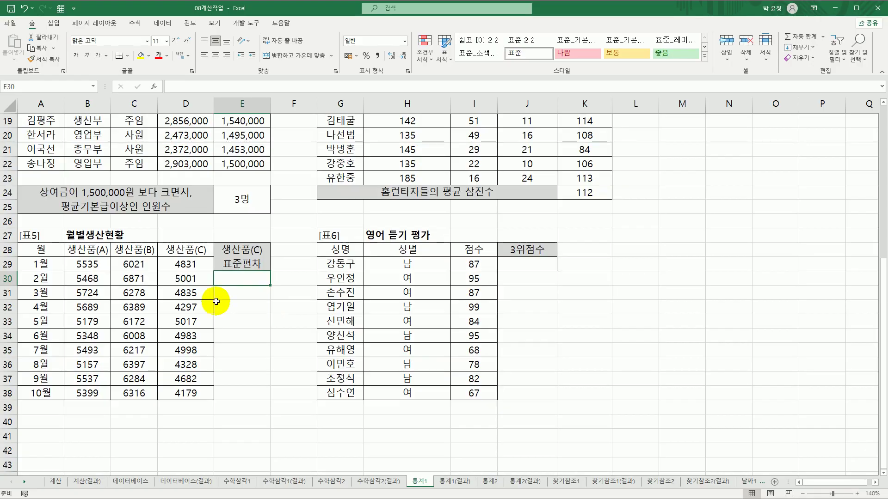
{"action": "left_click_drag", "start_coordinate": [190, 266], "coordinate": [194, 394]}
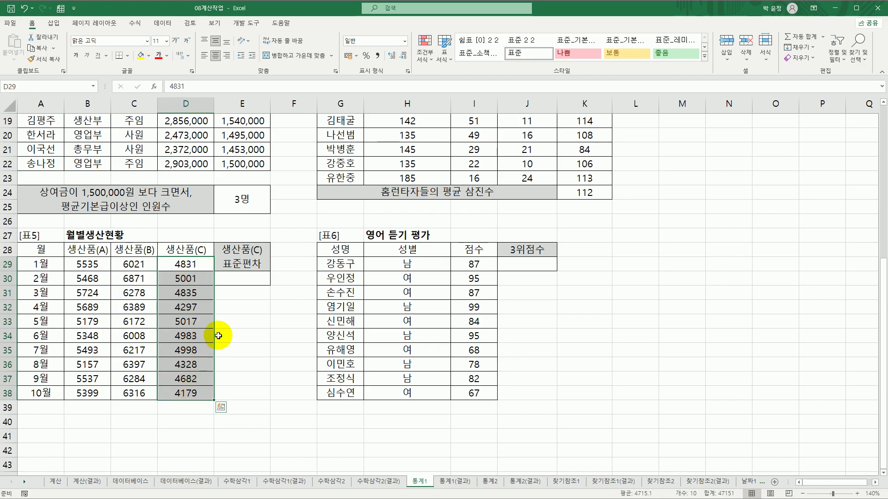
{"action": "left_click", "coordinate": [267, 280]}
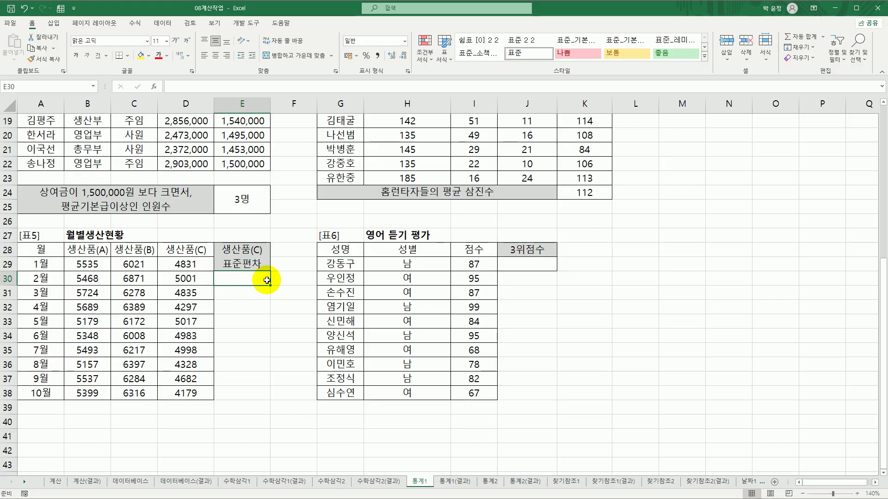
Step: Enter =STDEV.S(D29:D38) in E30 to calculate the standard deviation of 생산품(C)
{"action": "type", "text": "="}
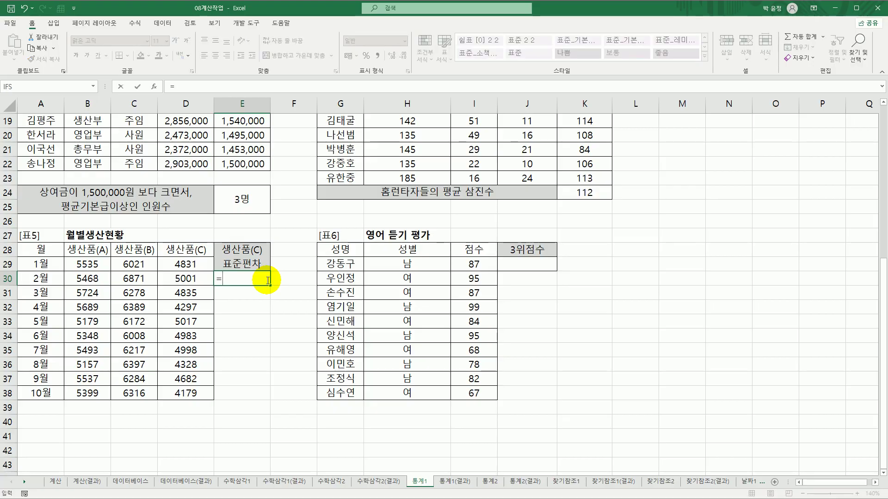
{"action": "type", "text": "st"}
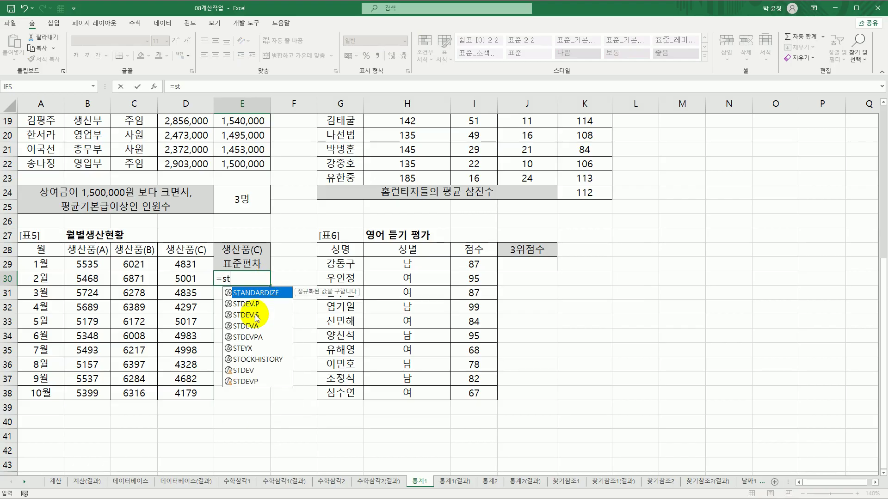
{"action": "left_click", "coordinate": [256, 317]}
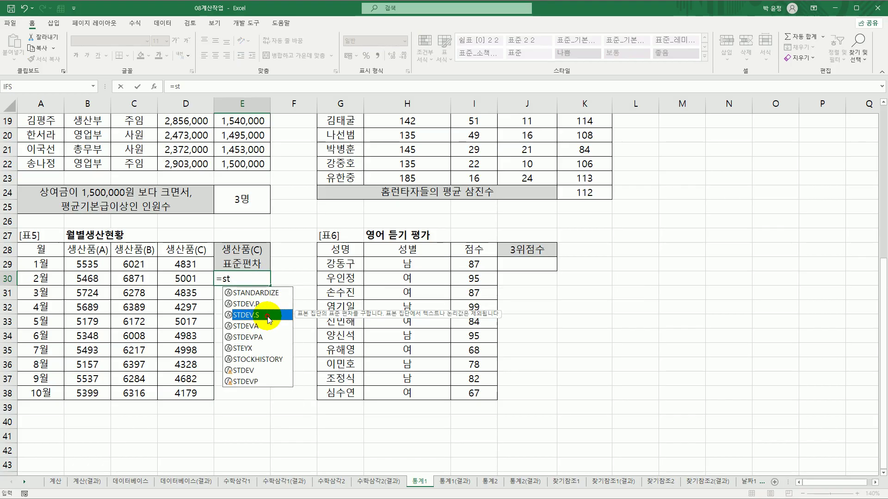
{"action": "double_click", "coordinate": [270, 317]}
{"action": "left_click_drag", "start_coordinate": [196, 265], "coordinate": [193, 391]}
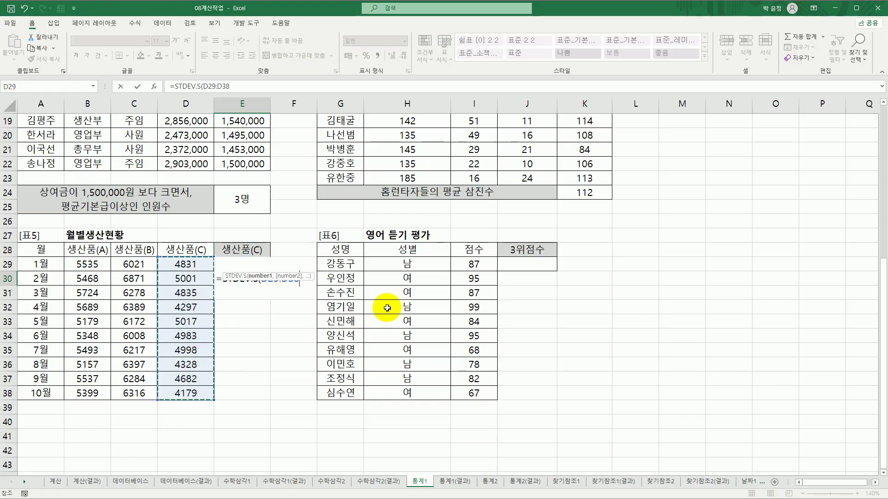
{"action": "type", "text": ")"}
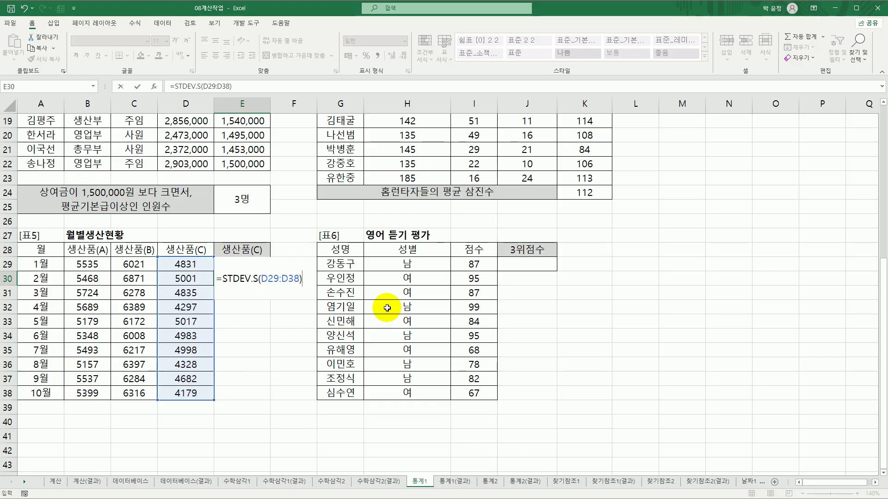
{"action": "key", "text": "Return"}
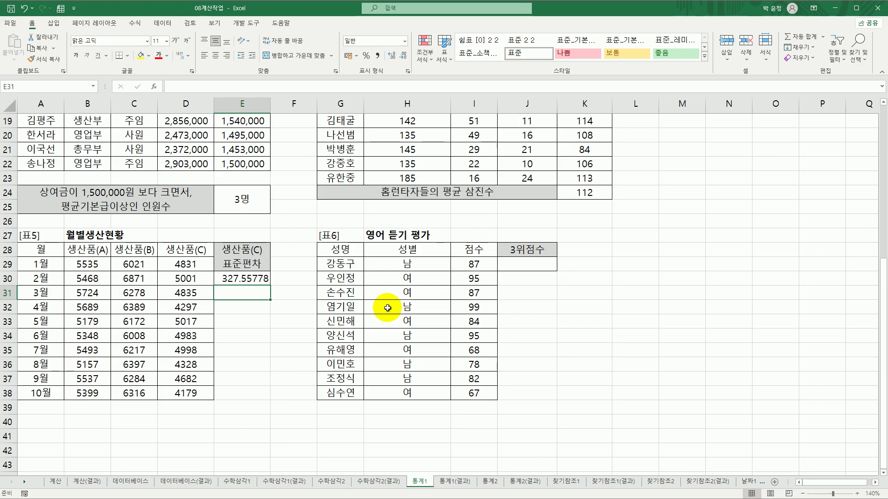
Step: Insert the ROUNDDOWN function in front of STDEV.S in the E30 formula
{"action": "left_click", "coordinate": [230, 280]}
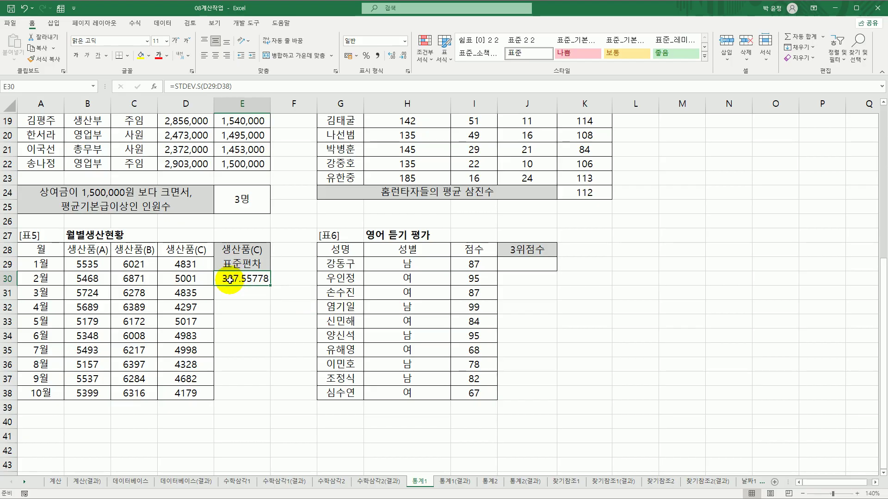
{"action": "double_click", "coordinate": [230, 280]}
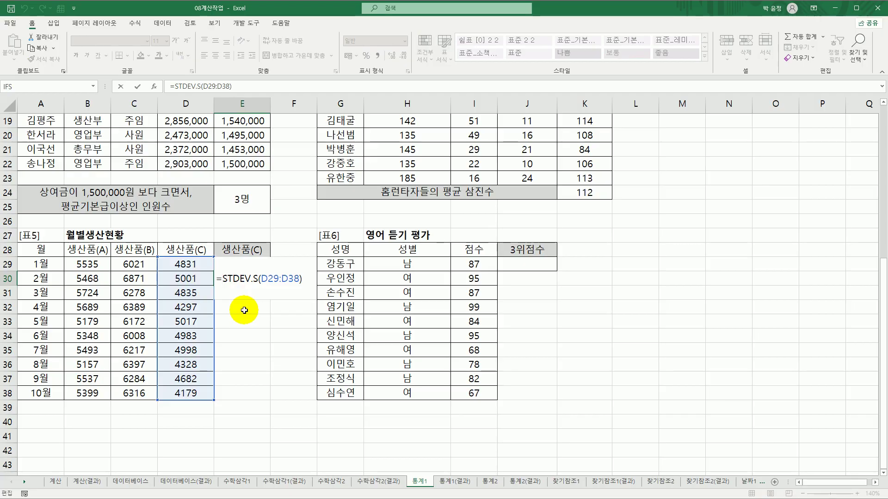
{"action": "type", "text": "roun"}
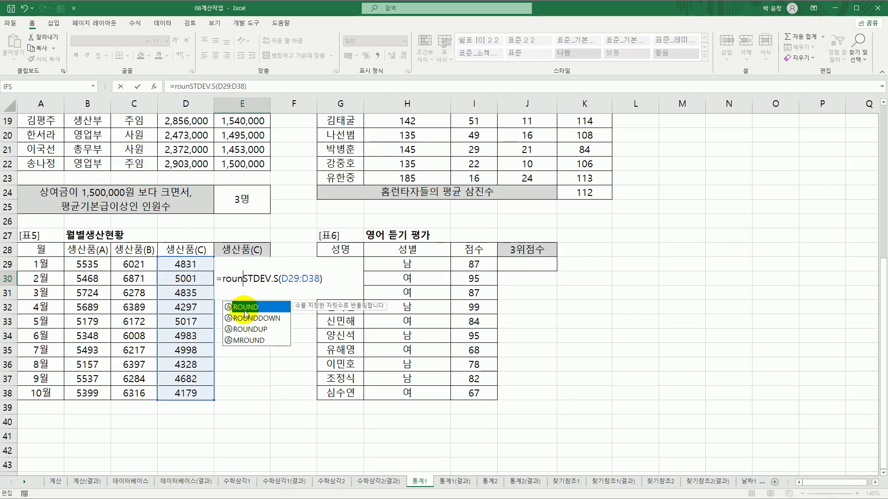
{"action": "double_click", "coordinate": [245, 318]}
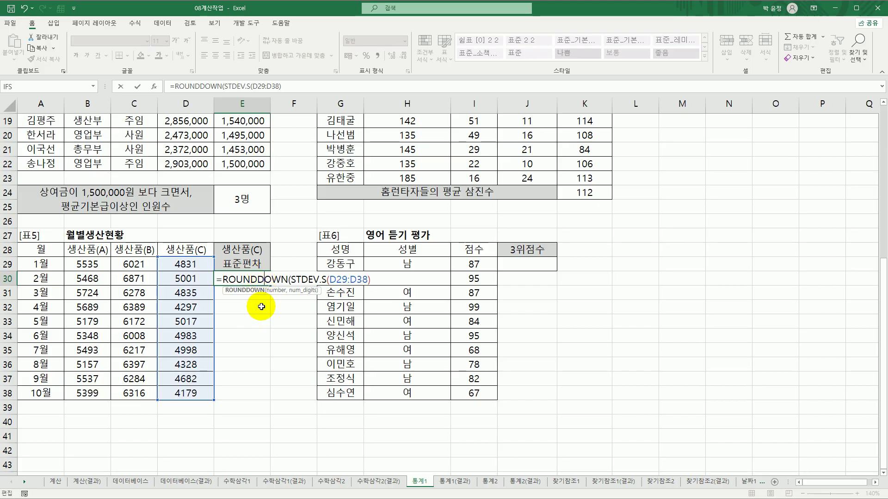
Step: Set ROUNDDOWN's number of digits to 1 in its function arguments and complete the E30 formula
{"action": "left_click", "coordinate": [154, 87]}
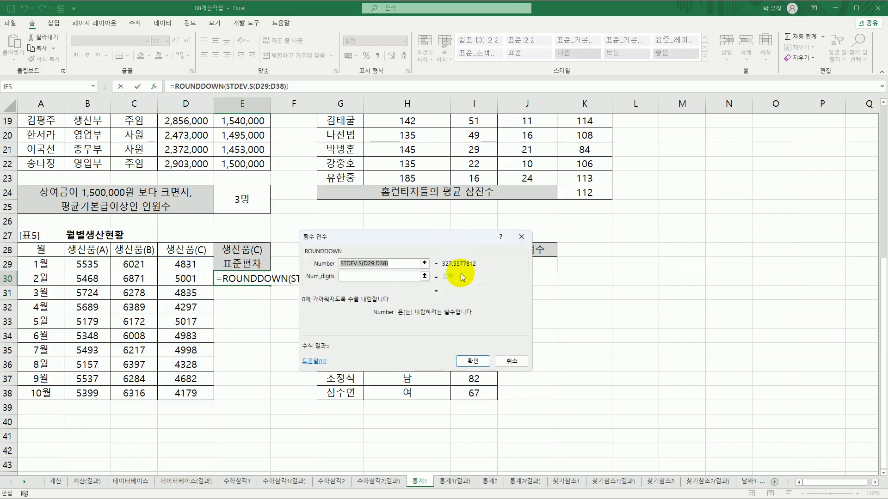
{"action": "left_click_drag", "start_coordinate": [430, 244], "coordinate": [455, 221]}
{"action": "left_click", "coordinate": [407, 253]}
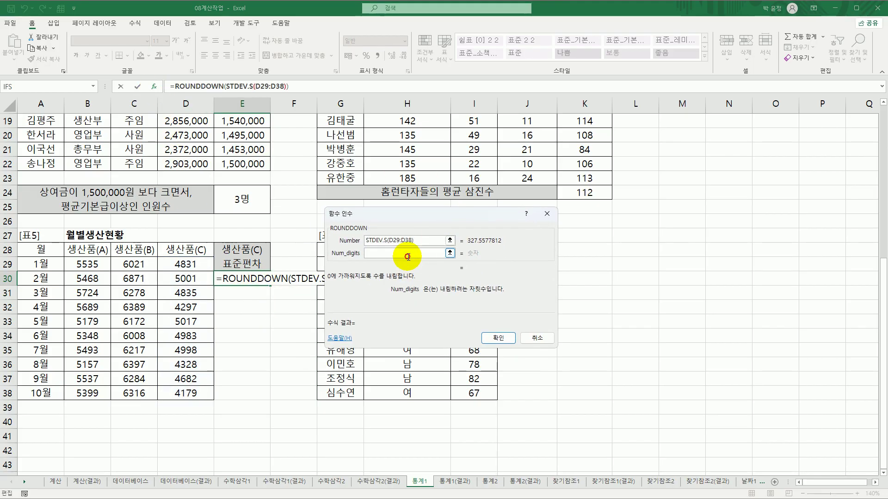
{"action": "type", "text": "1"}
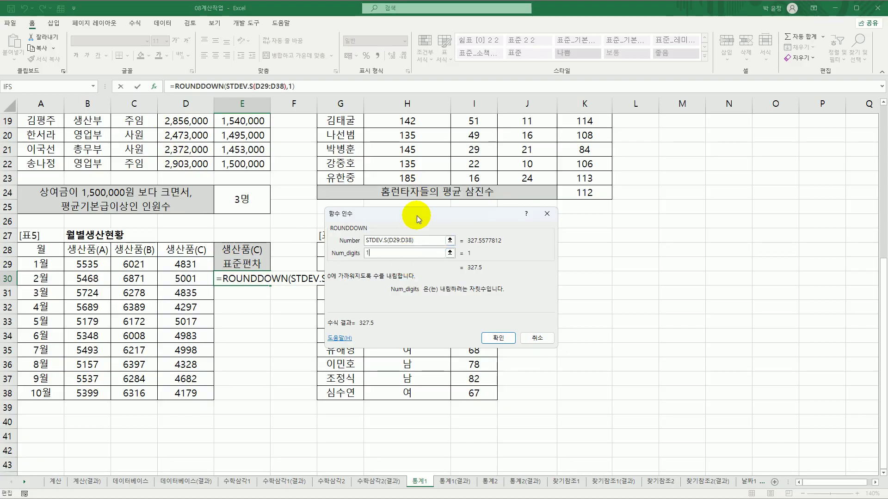
{"action": "left_click_drag", "start_coordinate": [417, 216], "coordinate": [487, 204]}
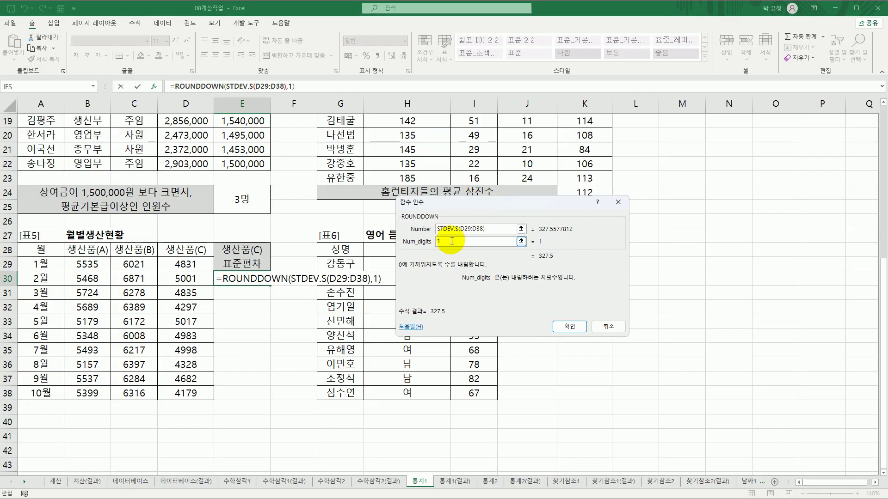
{"action": "left_click", "coordinate": [576, 327]}
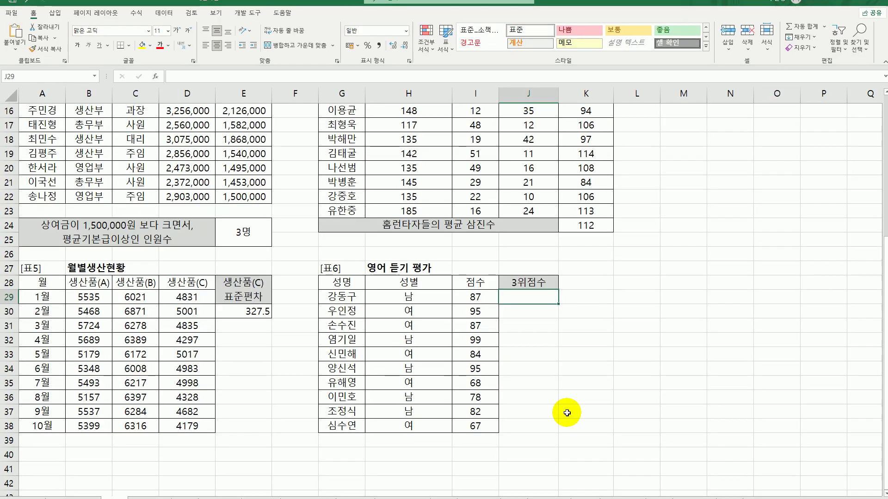
Step: Enter =LARGE(I29:I38,3)&"점" in J29 to return the third-highest score of the 영어 듣기 평가 table
{"action": "left_click_drag", "start_coordinate": [474, 297], "coordinate": [480, 427]}
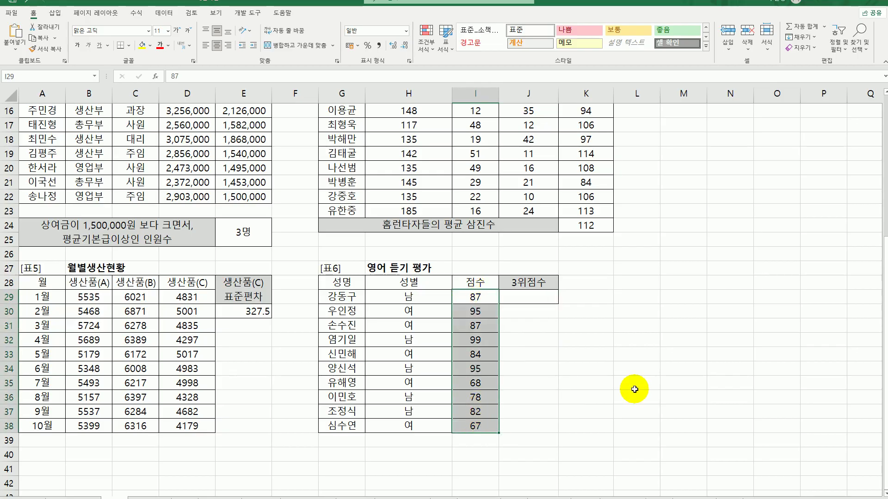
{"action": "left_click", "coordinate": [528, 298]}
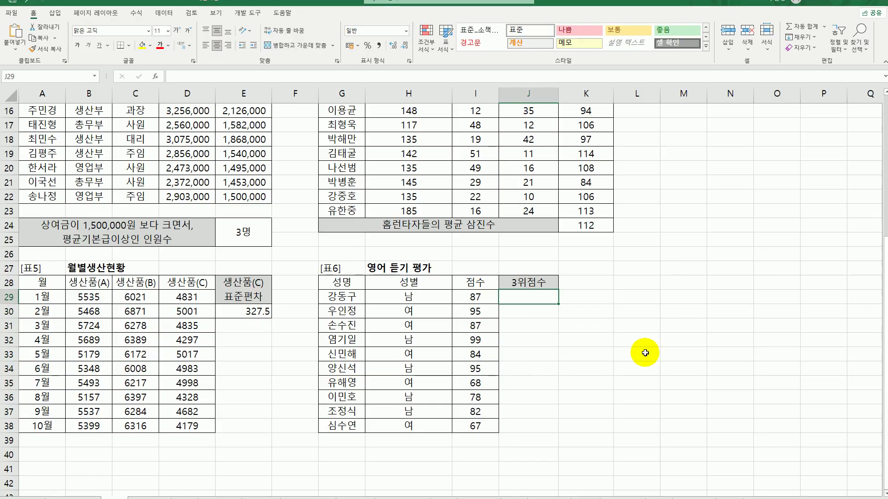
{"action": "type", "text": "="}
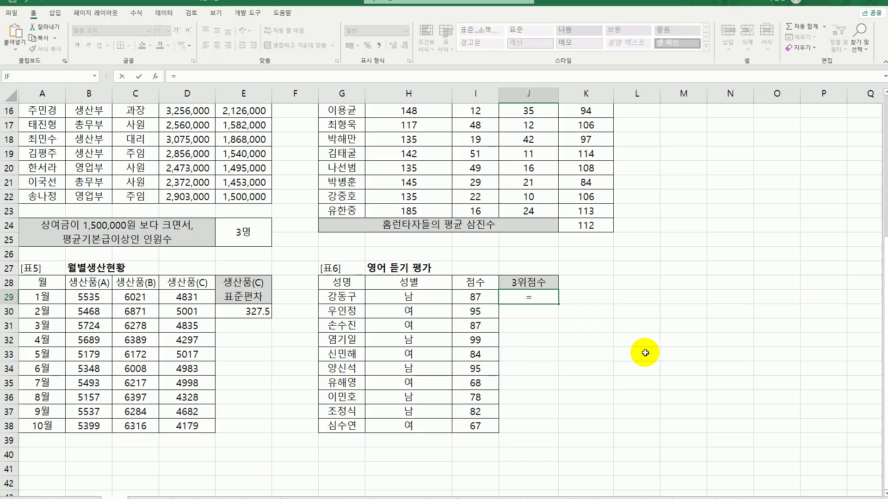
{"action": "type", "text": "la"}
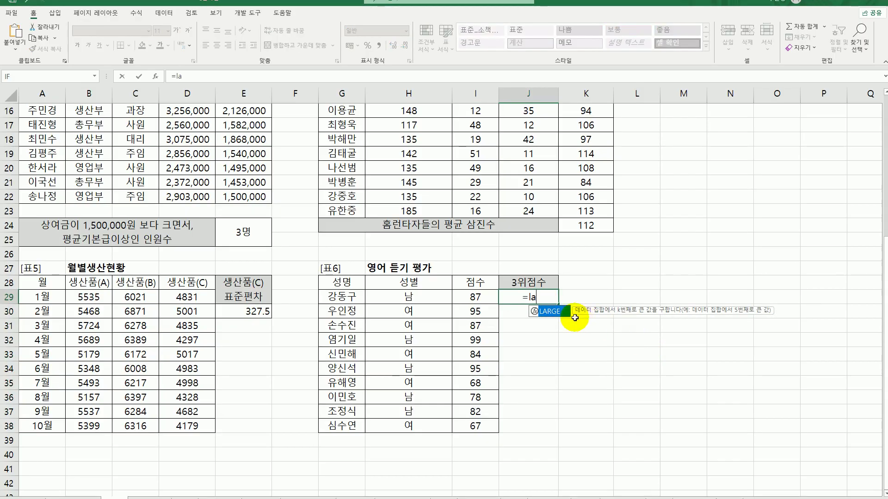
{"action": "double_click", "coordinate": [552, 312]}
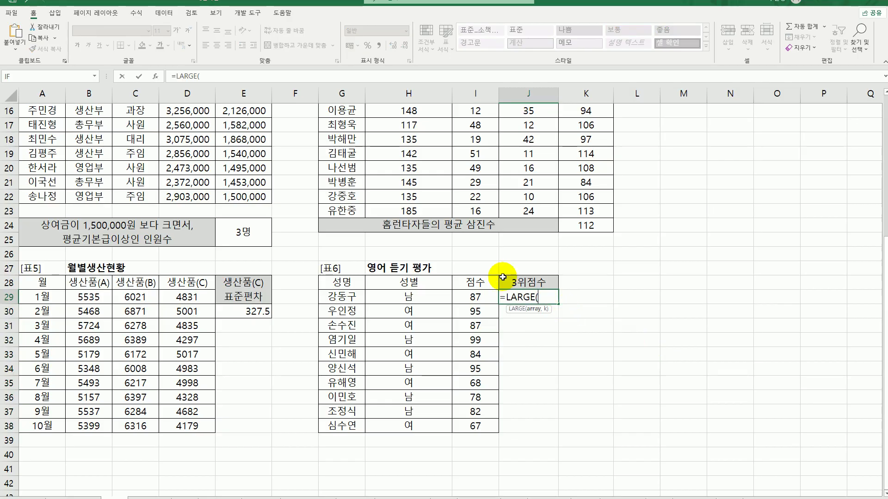
{"action": "left_click_drag", "start_coordinate": [481, 299], "coordinate": [474, 426]}
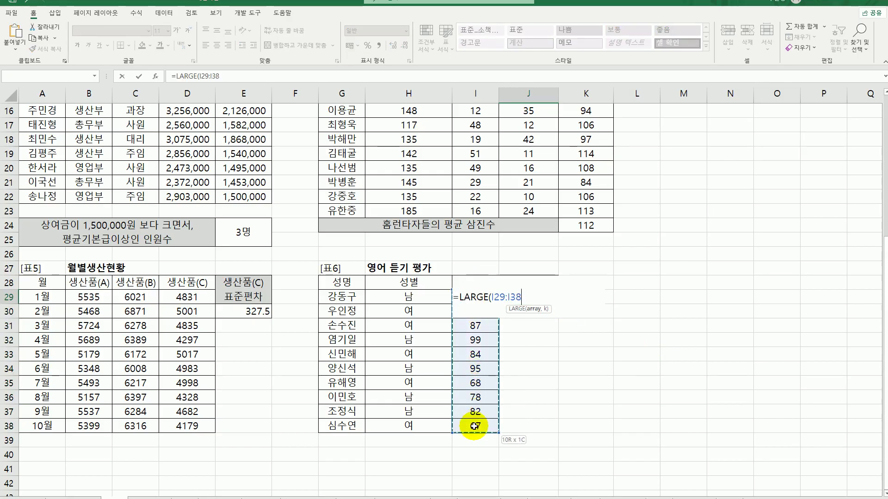
{"action": "type", "text": ","}
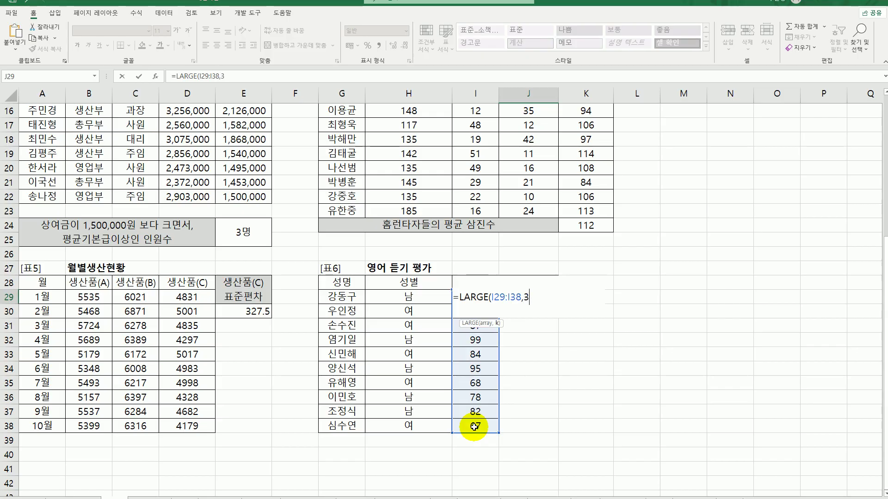
{"action": "type", "text": "3)&"}
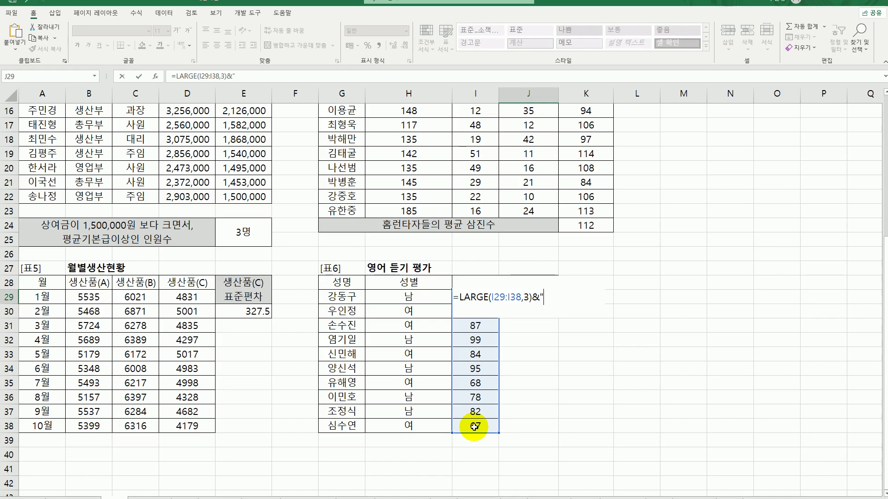
{"action": "type", "text": "\"점\""}
{"action": "key", "text": "Return"}
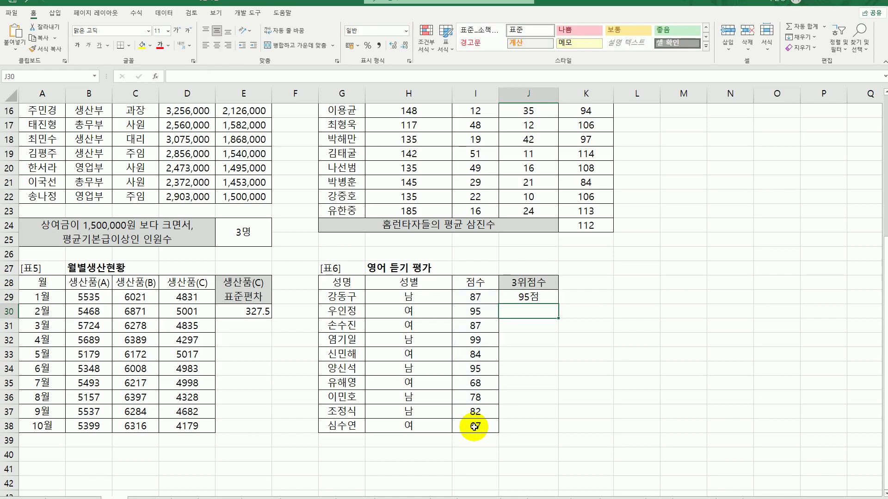
{"action": "scroll", "coordinate": [474, 426], "scroll_direction": "up", "scroll_amount": 5}
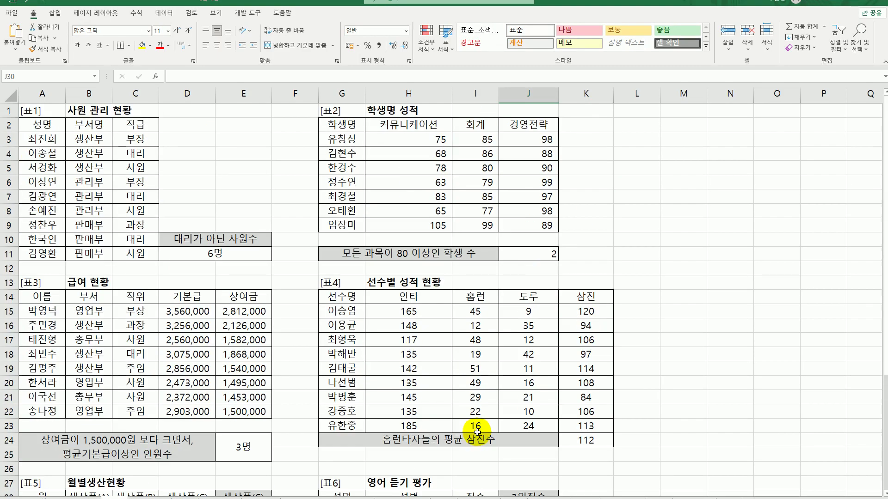
{"action": "scroll", "coordinate": [477, 431], "scroll_direction": "down", "scroll_amount": 3}
{"action": "scroll", "coordinate": [481, 431], "scroll_direction": "up", "scroll_amount": 3}
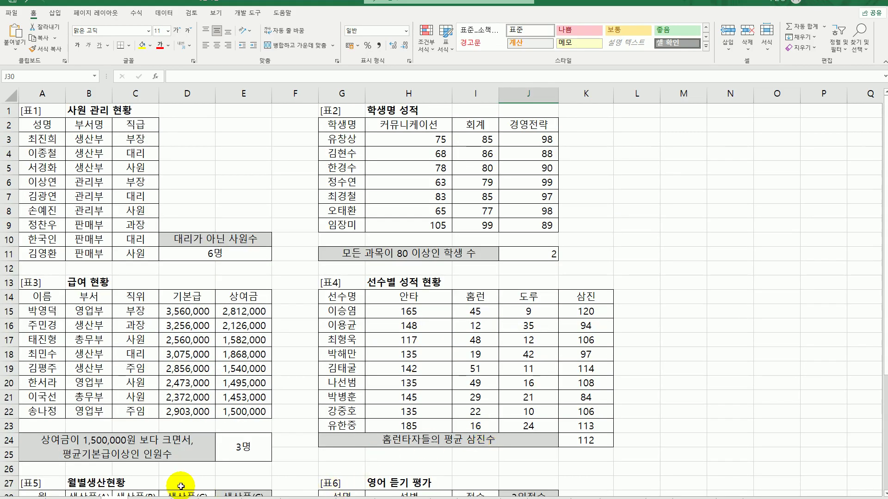
{"action": "key", "text": "ctrl+Home"}
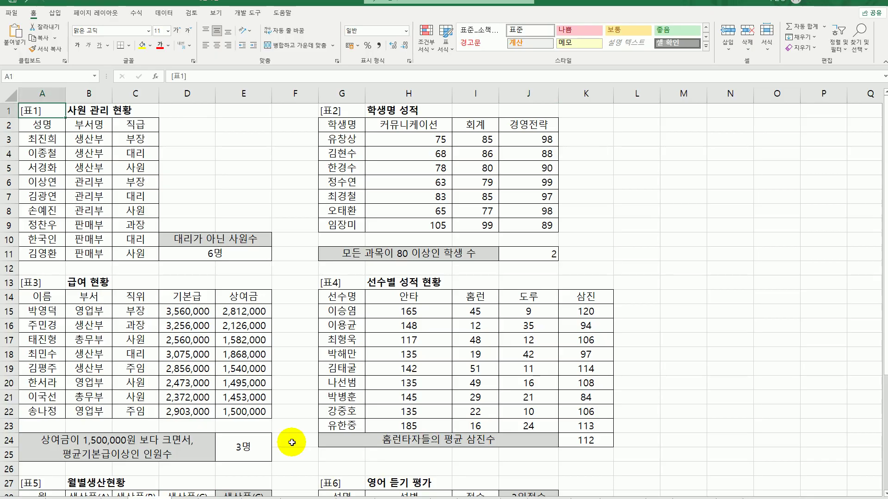
{"action": "key", "text": "ctrl+End"}
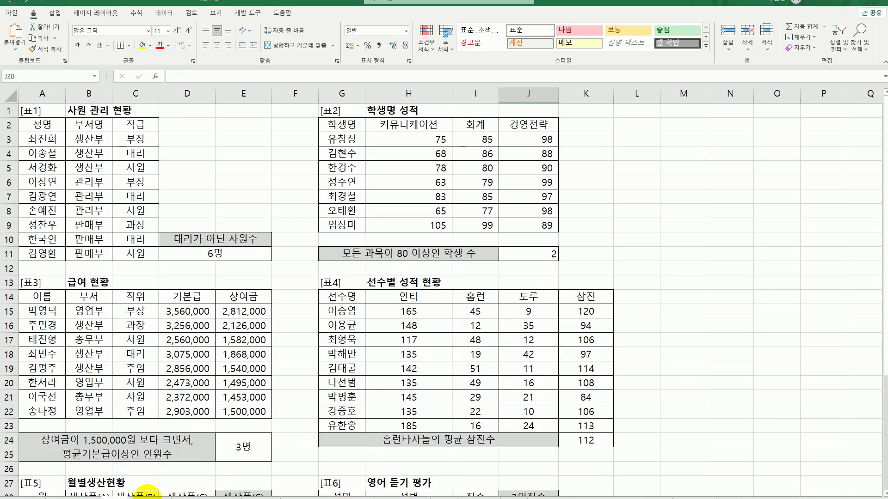
{"action": "key", "text": "ctrl+Home"}
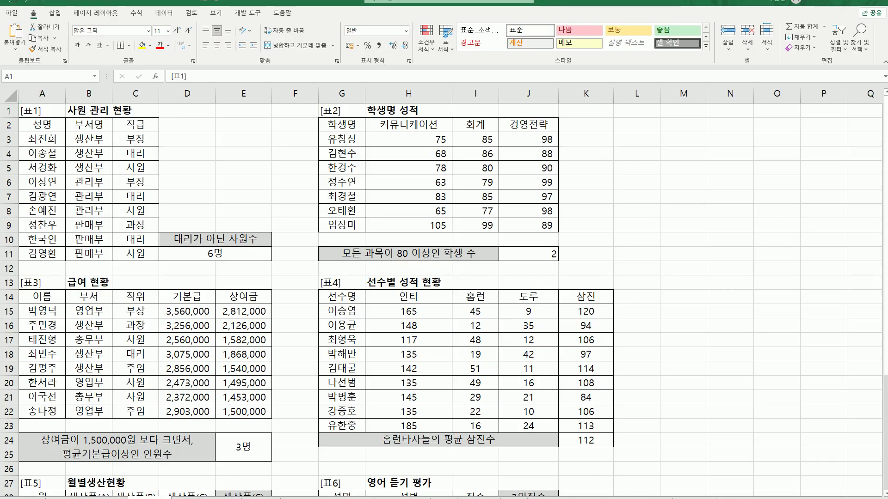
Step: Open the worksheet containing the 축구 경기대회 table and select F3, the first 결승 cell
{"action": "left_click", "coordinate": [189, 492]}
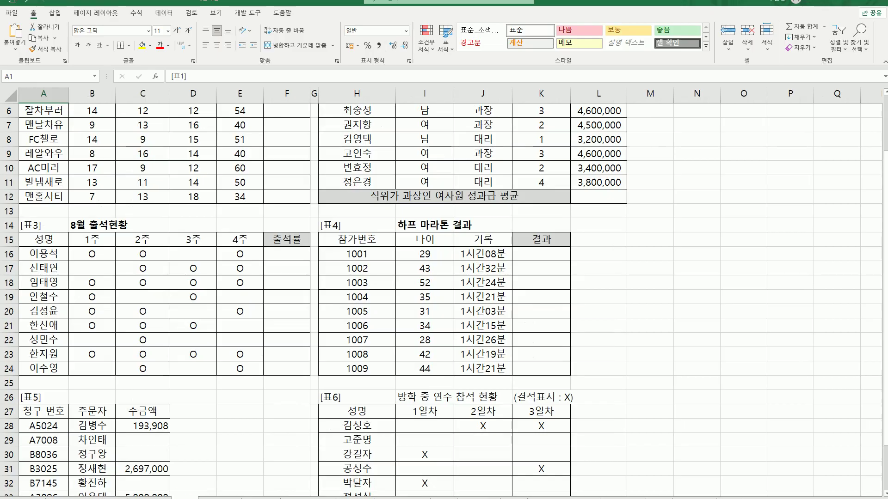
{"action": "left_click", "coordinate": [51, 412]}
{"action": "scroll", "coordinate": [55, 421], "scroll_direction": "up", "scroll_amount": 2}
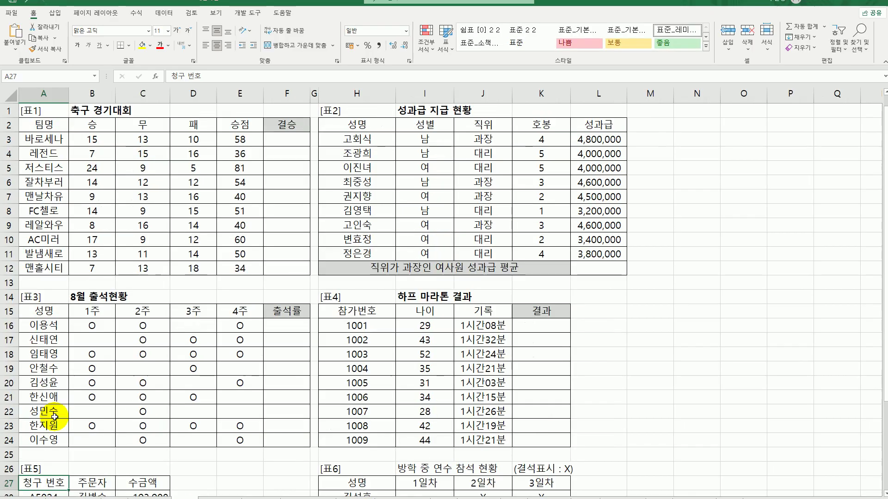
{"action": "left_click", "coordinate": [287, 139]}
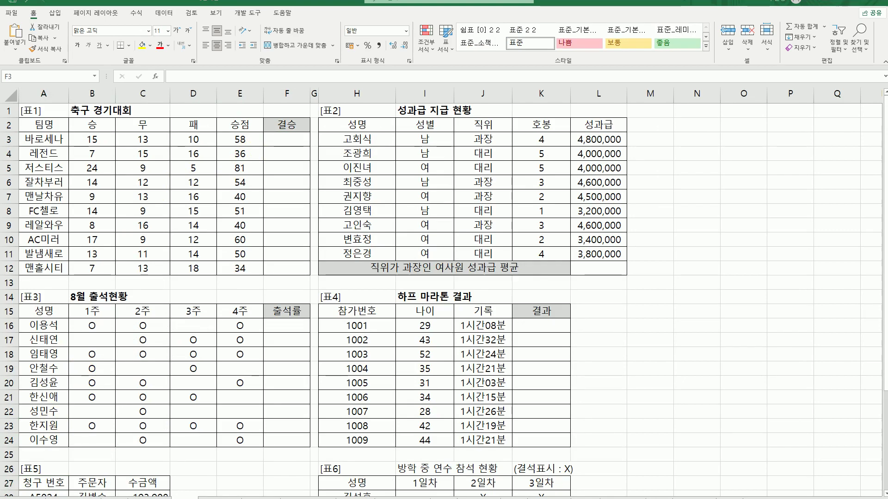
{"action": "left_click", "coordinate": [240, 135]}
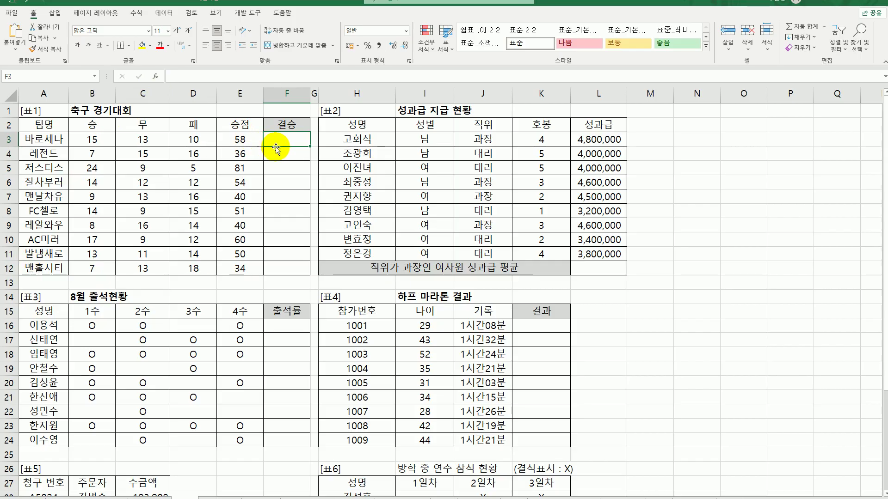
Step: Start a RANK.EQ formula in F3 and open its function arguments
{"action": "type", "text": "="}
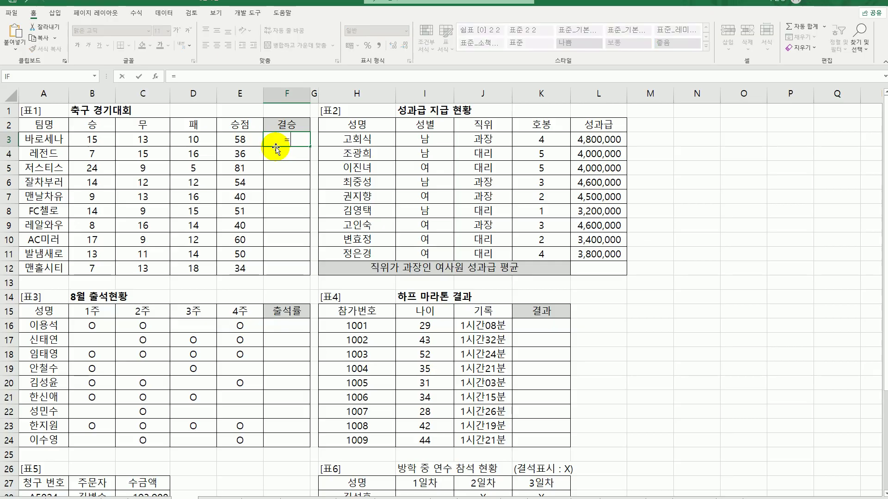
{"action": "type", "text": "ㄱ"}
{"action": "type", "text": "rank"}
{"action": "type", "text": "."}
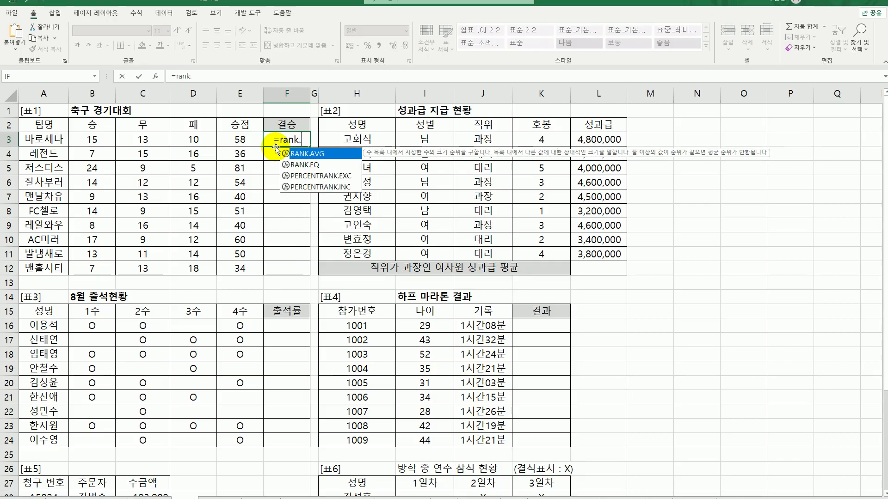
{"action": "double_click", "coordinate": [308, 165]}
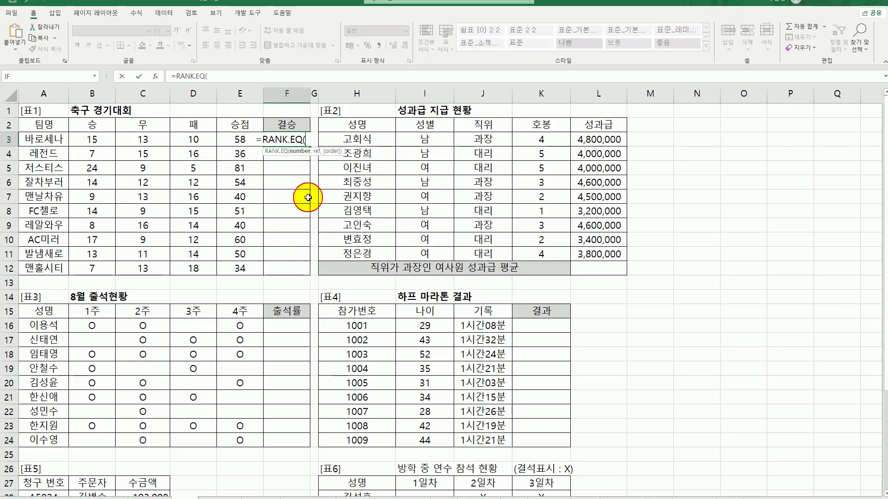
{"action": "left_click", "coordinate": [156, 76]}
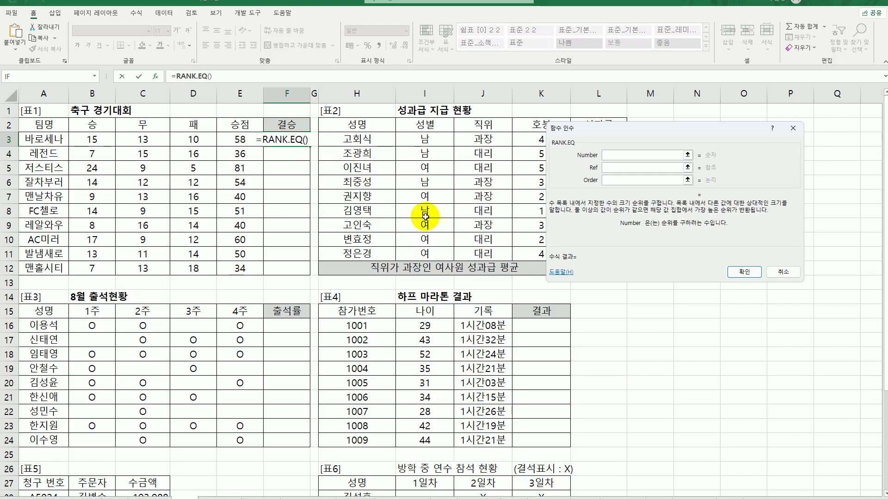
Step: Set RANK.EQ's Number to E3, Ref to $E$3:$E$12 and Order to 0, and fill the formula down to F12
{"action": "left_click", "coordinate": [251, 140]}
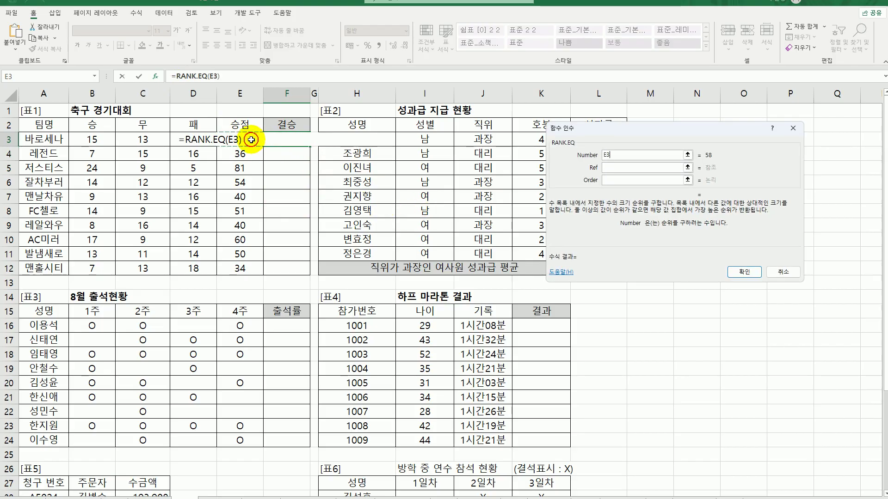
{"action": "left_click", "coordinate": [615, 168]}
{"action": "left_click", "coordinate": [245, 141]}
{"action": "left_click_drag", "start_coordinate": [244, 142], "coordinate": [236, 266]}
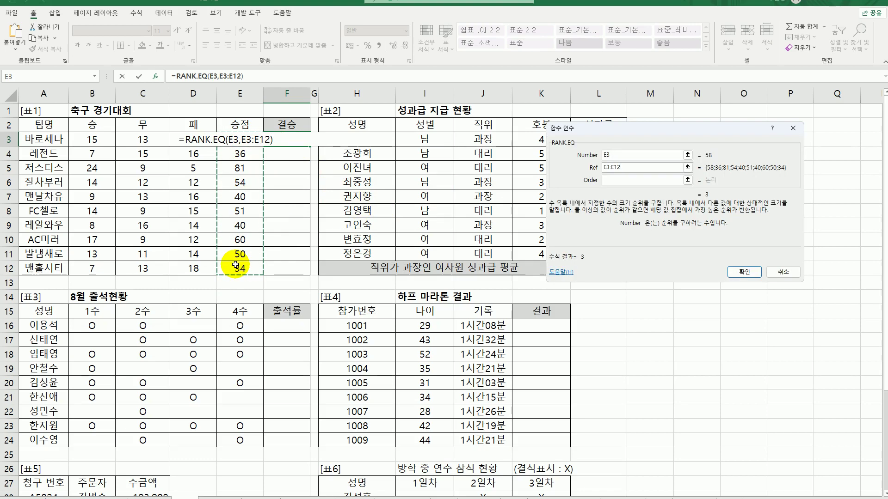
{"action": "key", "text": "F4"}
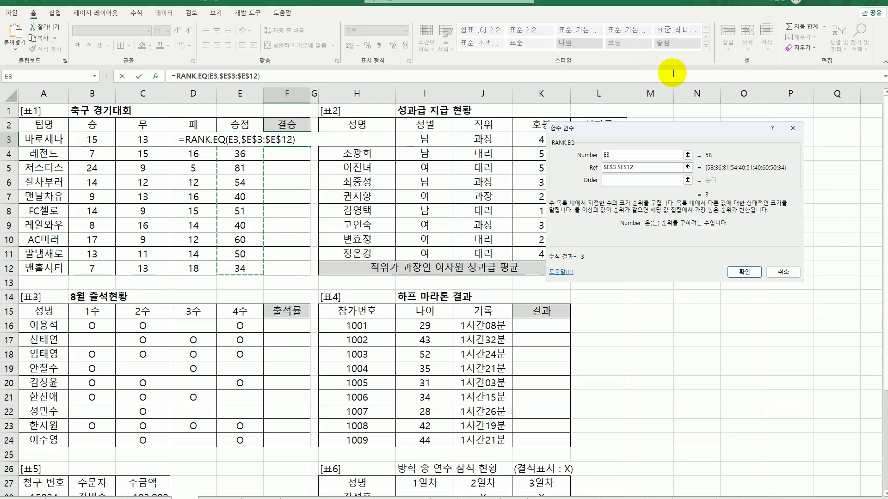
{"action": "left_click", "coordinate": [619, 180]}
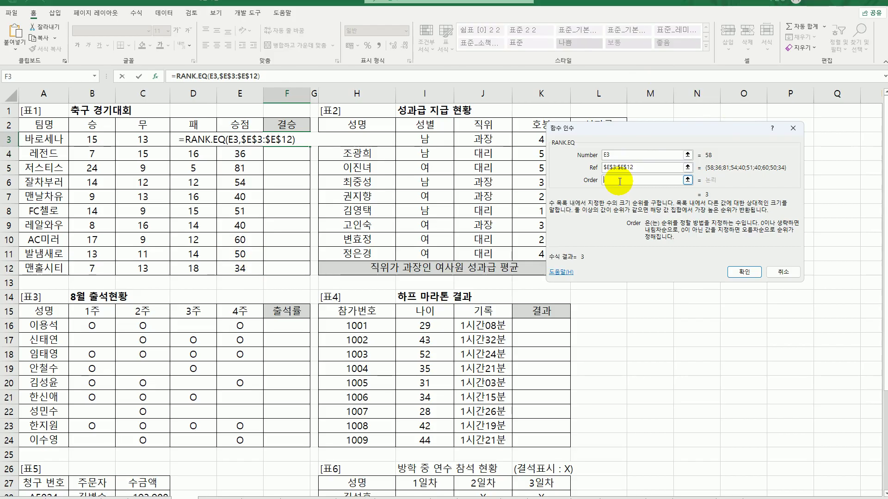
{"action": "type", "text": "0"}
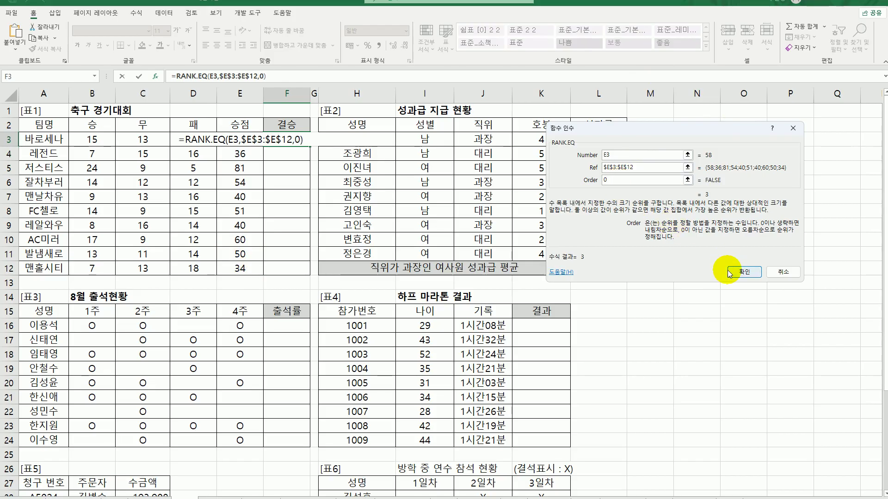
{"action": "left_click", "coordinate": [744, 272]}
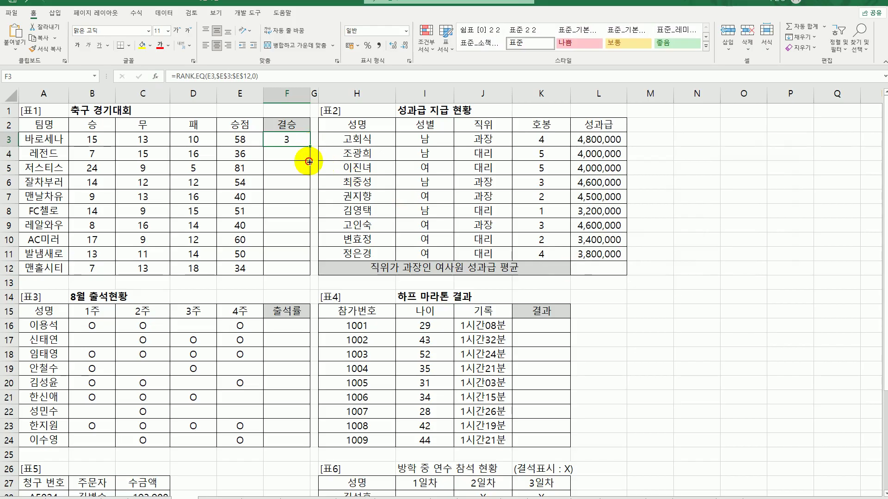
{"action": "left_click_drag", "start_coordinate": [309, 146], "coordinate": [305, 271]}
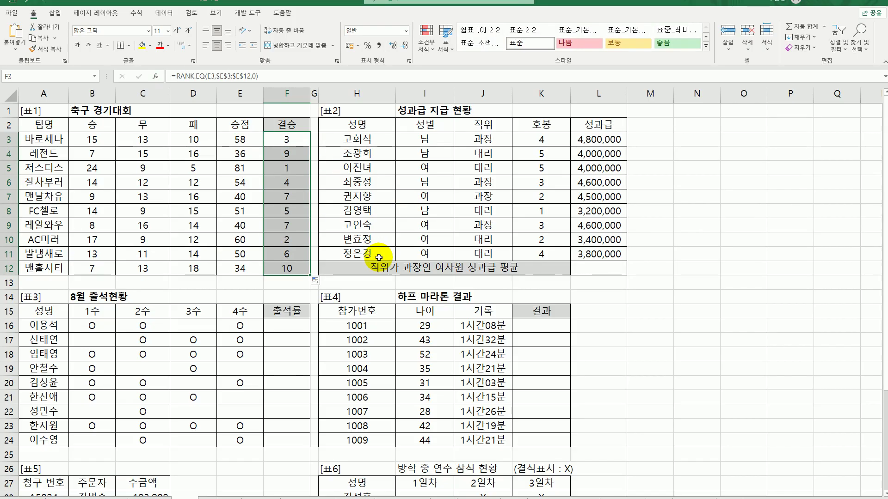
Step: Insert the IF function in front of RANK.EQ in the F3 formula
{"action": "left_click", "coordinate": [276, 140]}
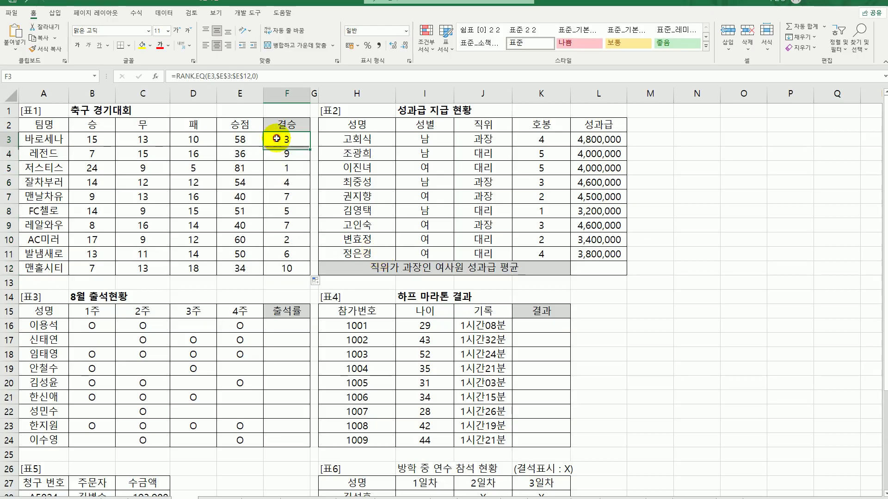
{"action": "double_click", "coordinate": [276, 140]}
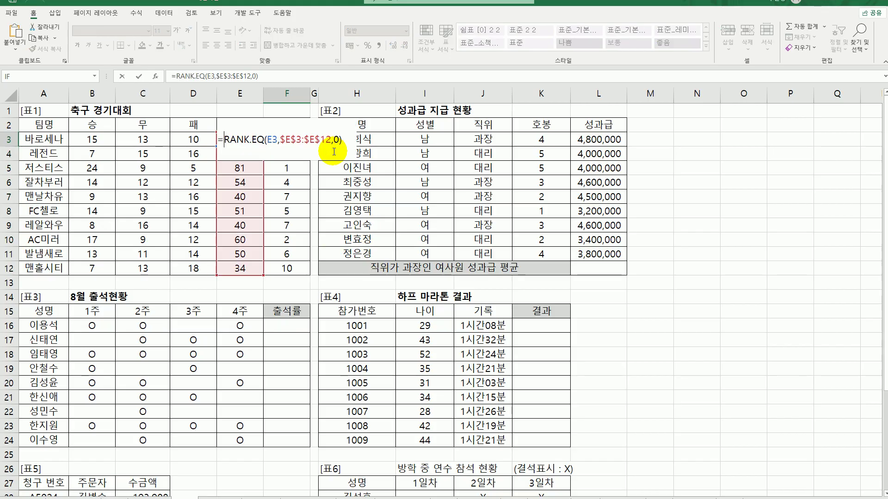
{"action": "type", "text": "if"}
{"action": "key", "text": "Tab"}
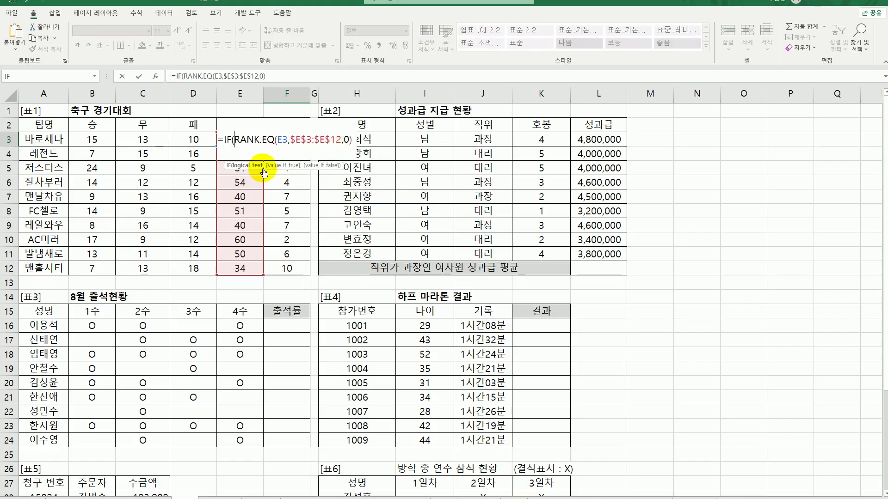
{"action": "left_click", "coordinate": [225, 139]}
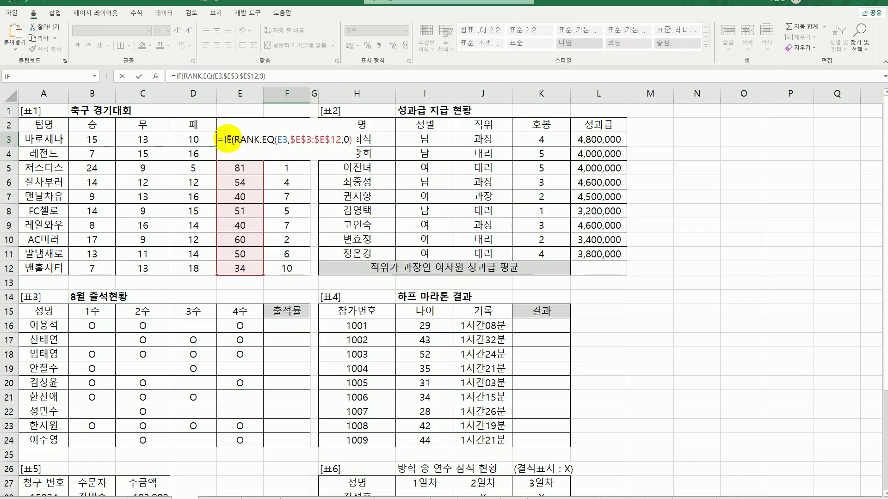
Step: Complete the IF arguments in F3: test RANK.EQ(E3,$E$3:$E$12,0)<=3, return "결승진출" if true and "" if false
{"action": "left_click", "coordinate": [155, 76]}
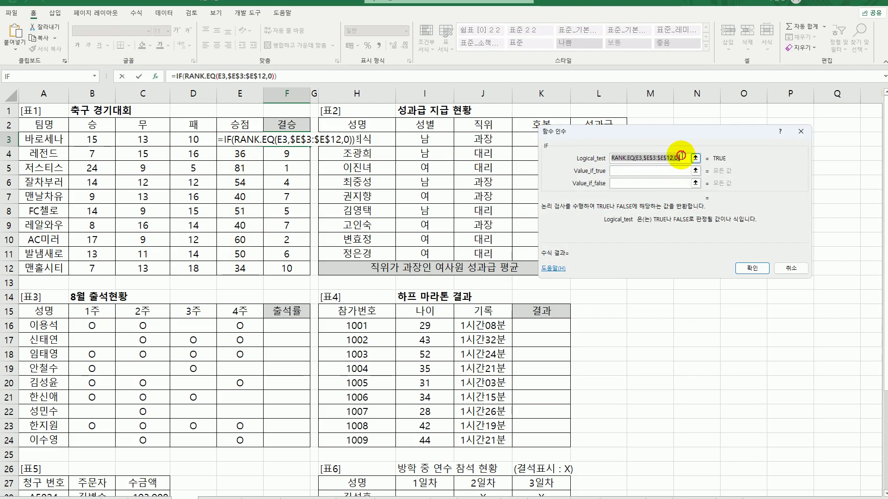
{"action": "left_click", "coordinate": [710, 162]}
{"action": "type", "text": "<=3"}
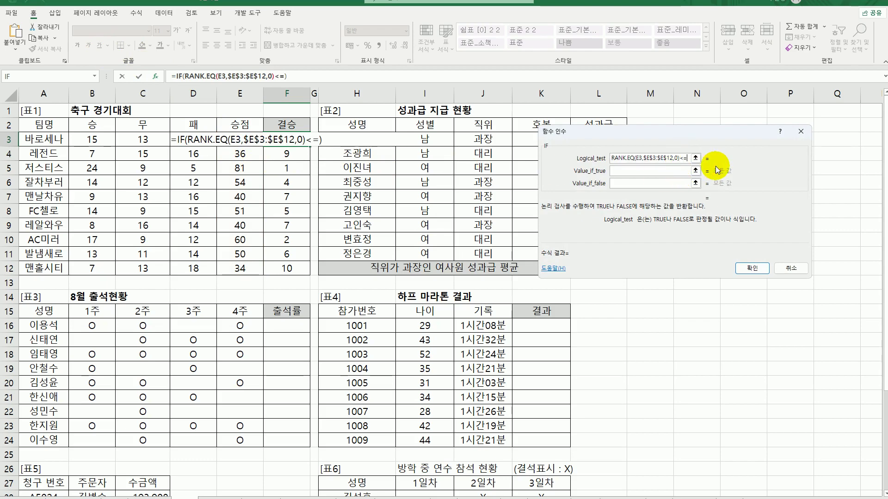
{"action": "left_click", "coordinate": [670, 172]}
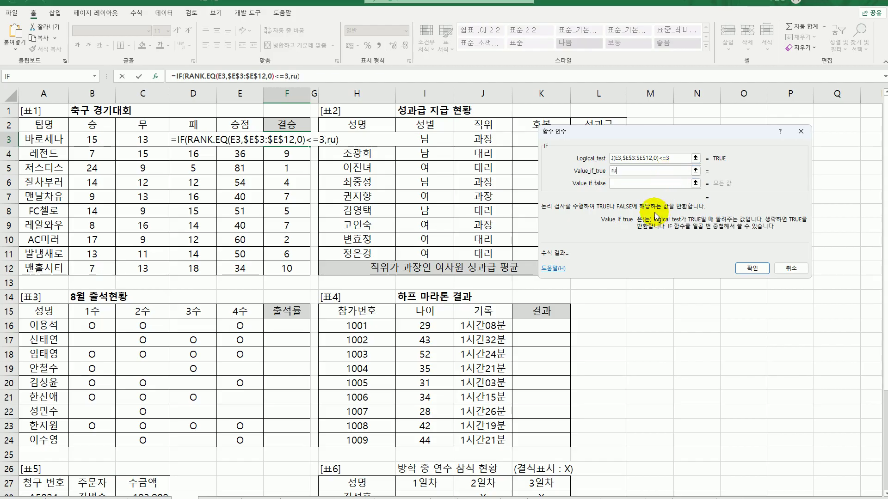
{"action": "type", "text": "결승진출"}
{"action": "key", "text": "Tab"}
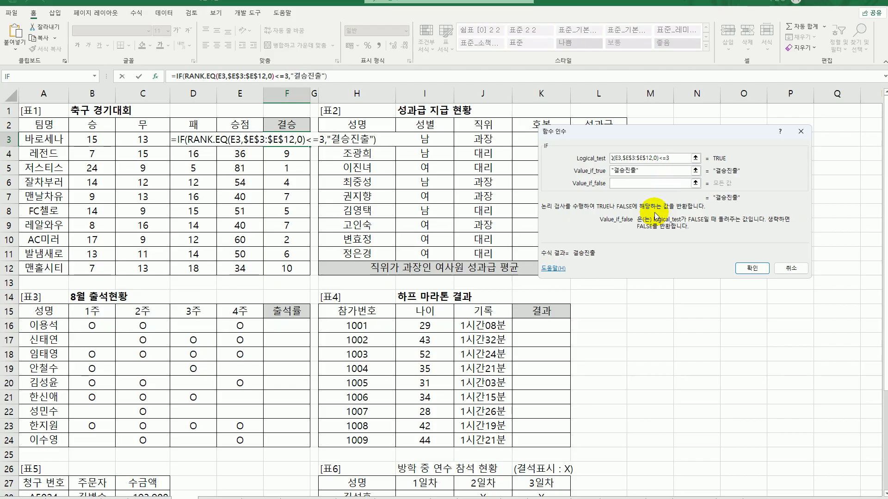
{"action": "type", "text": "\"\""}
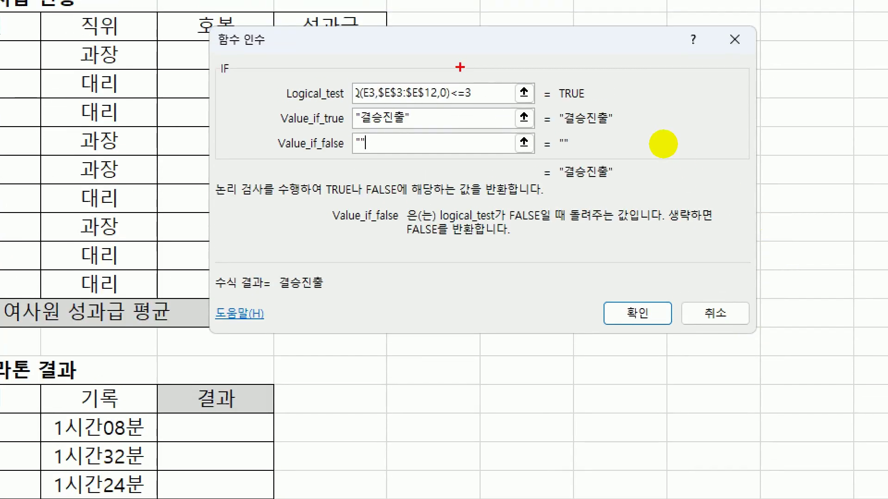
{"action": "mouse_move", "coordinate": [485, 176]}
{"action": "left_mouse_down"}
{"action": "mouse_move", "coordinate": [320, 160]}
{"action": "mouse_move", "coordinate": [575, 118]}
{"action": "mouse_move", "coordinate": [477, 192]}
{"action": "left_mouse_up"}
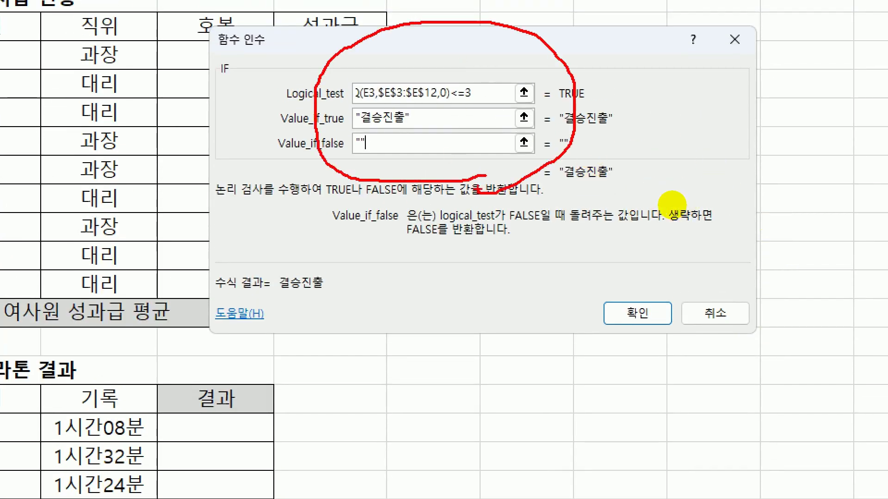
{"action": "left_click_drag", "start_coordinate": [449, 102], "coordinate": [479, 100]}
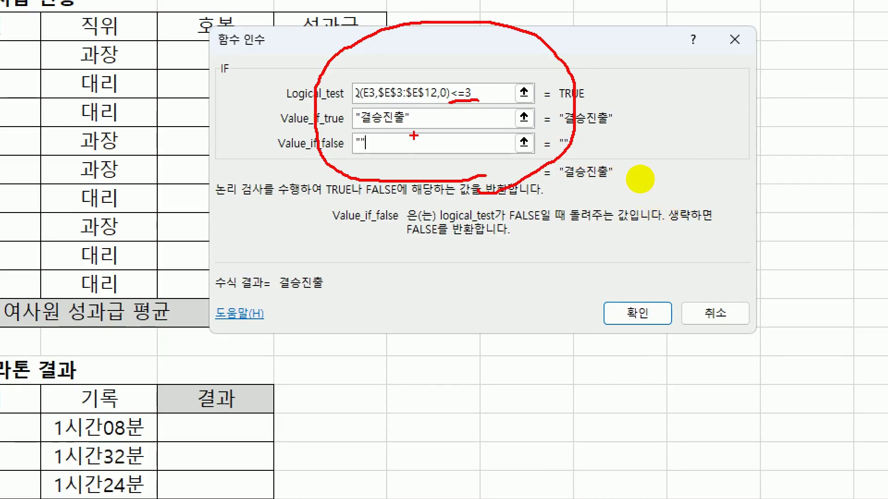
{"action": "key", "text": "Escape"}
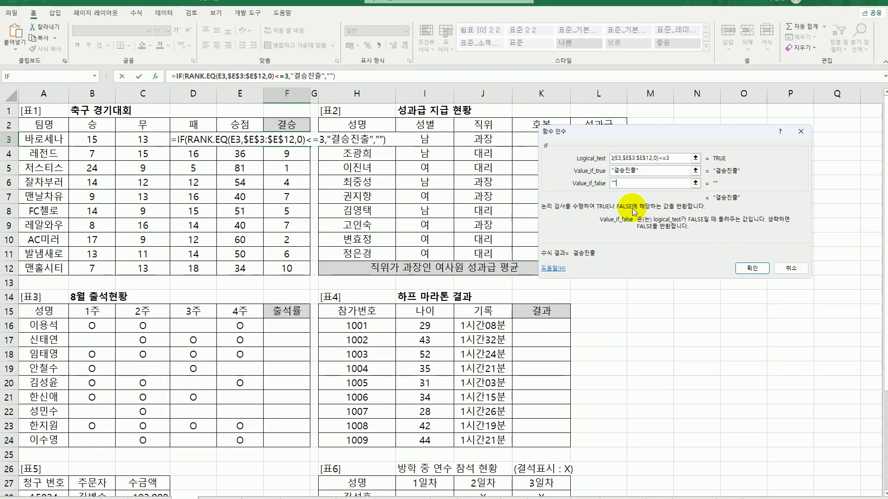
Step: Apply the IF formula to F3 and fill it down the 결승 column to F12
{"action": "left_click", "coordinate": [750, 268]}
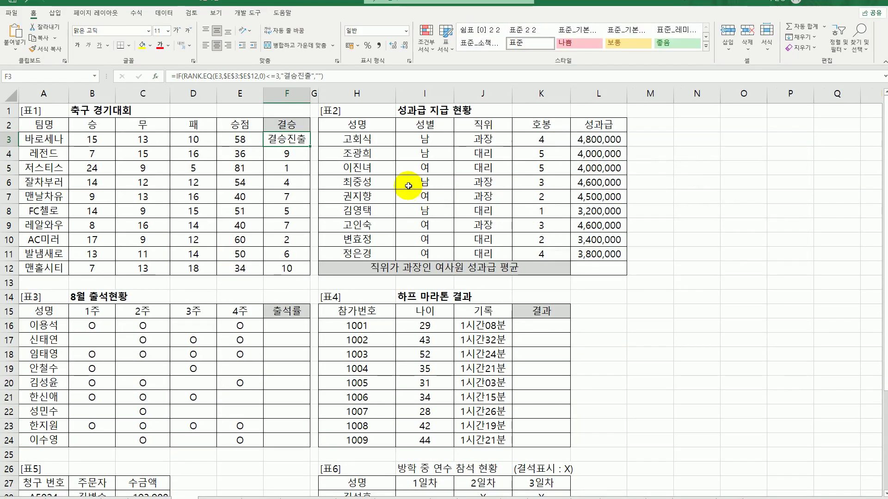
{"action": "left_click_drag", "start_coordinate": [310, 147], "coordinate": [312, 273]}
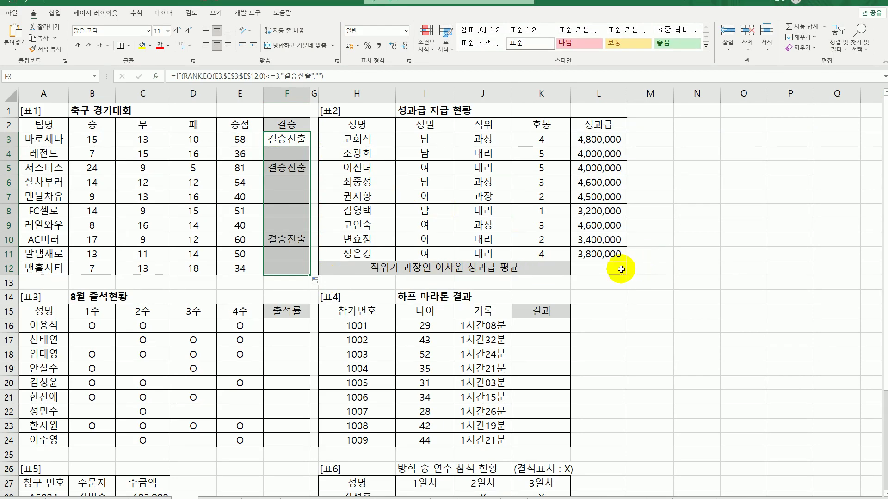
Step: Start an AVERAGEIFS formula in L12 of the 성과급 지급 현황 table and open its function arguments clear of the table's data
{"action": "left_click_drag", "start_coordinate": [425, 139], "coordinate": [423, 246]}
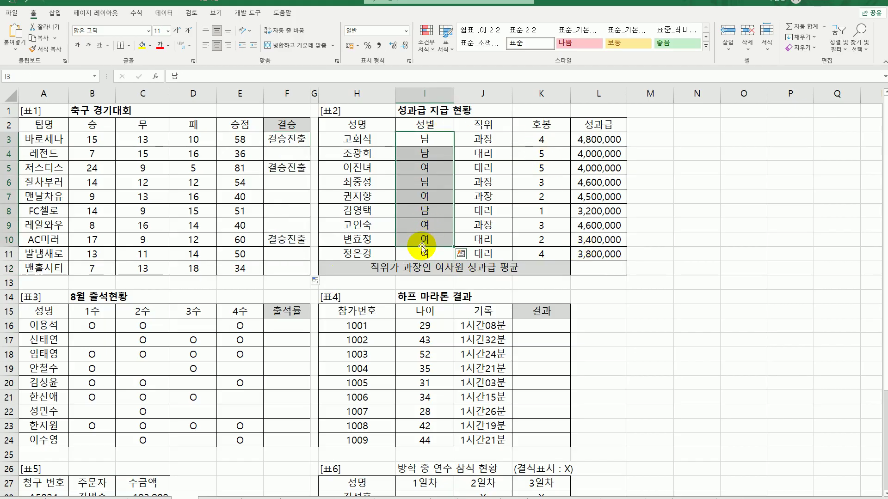
{"action": "left_click", "coordinate": [495, 139]}
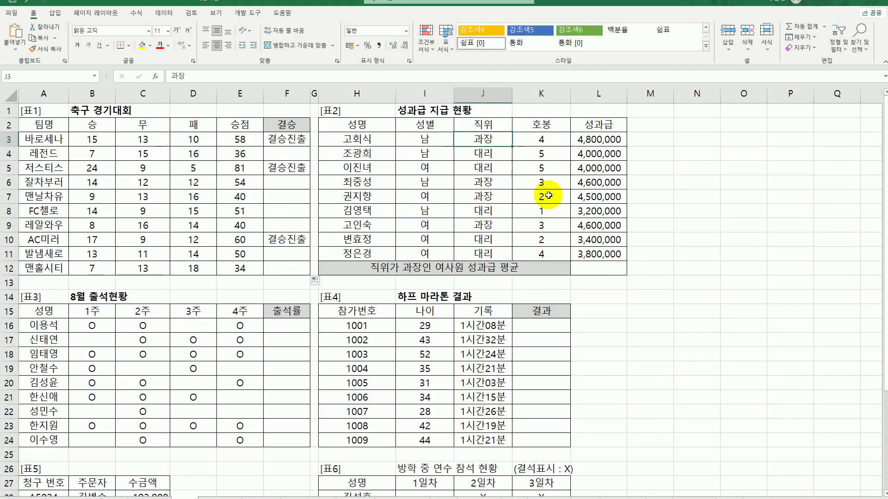
{"action": "left_click", "coordinate": [598, 269]}
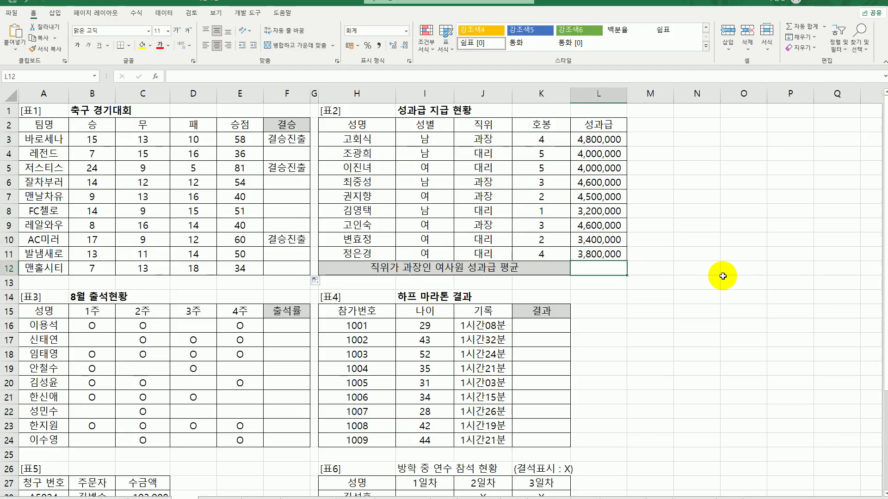
{"action": "type", "text": "=a"}
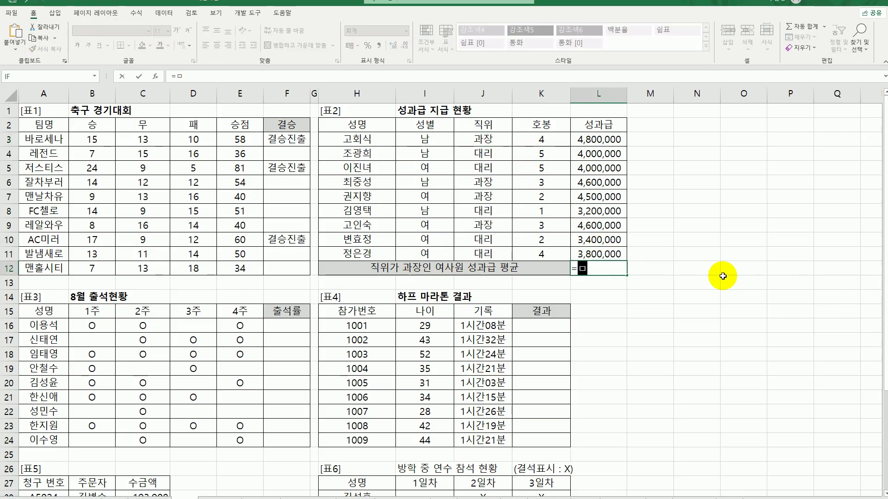
{"action": "type", "text": "v"}
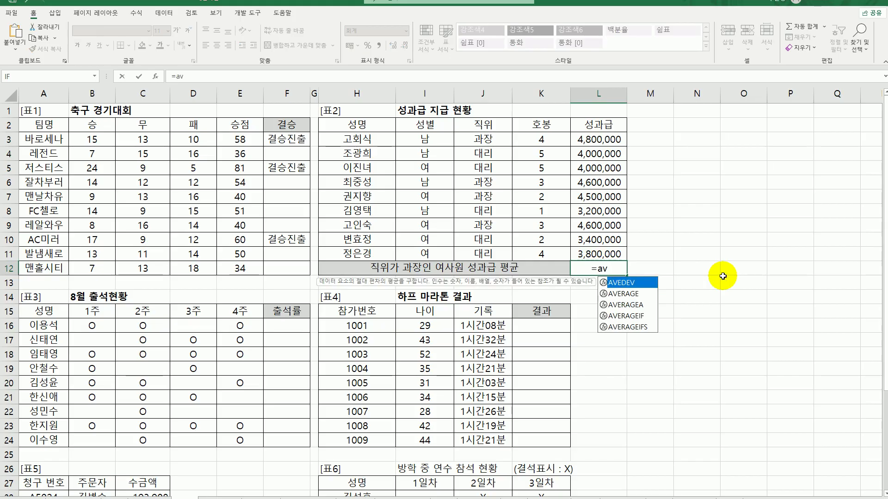
{"action": "left_click", "coordinate": [639, 327]}
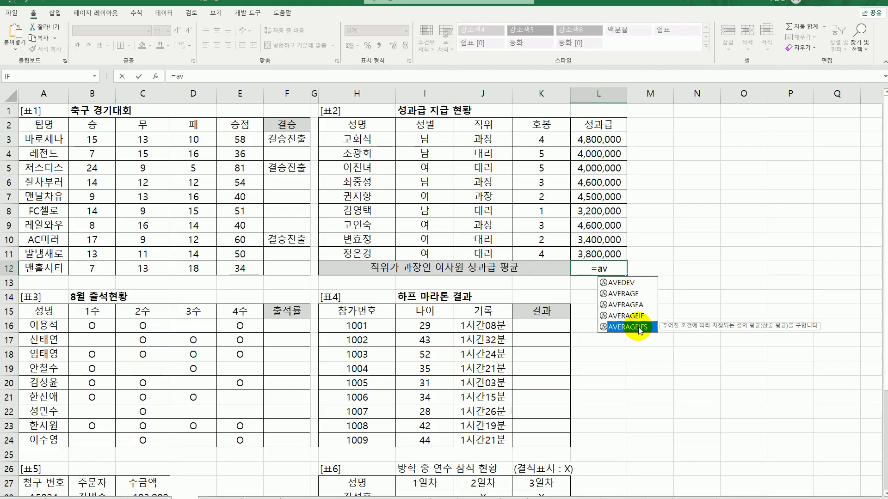
{"action": "double_click", "coordinate": [639, 327]}
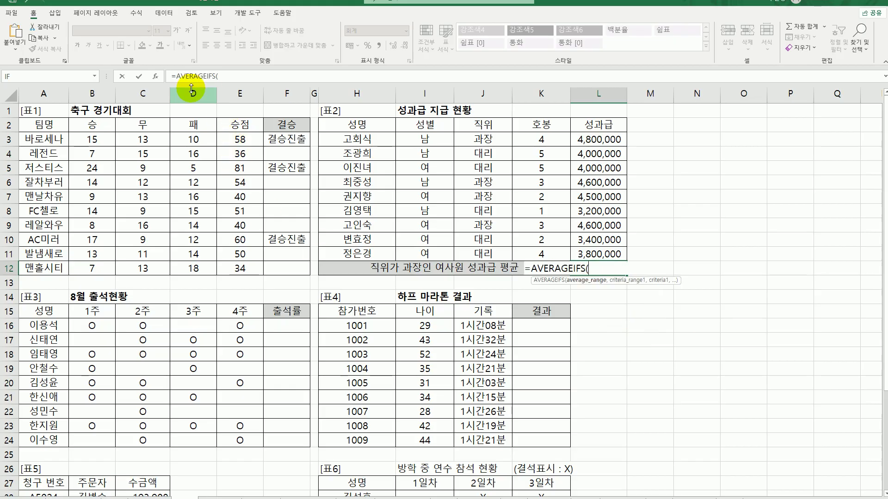
{"action": "left_click", "coordinate": [156, 76]}
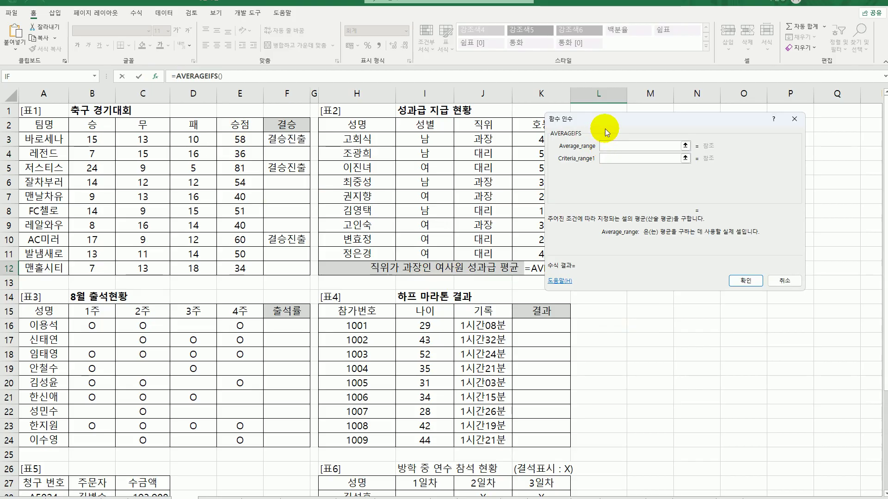
{"action": "left_click_drag", "start_coordinate": [604, 122], "coordinate": [198, 292]}
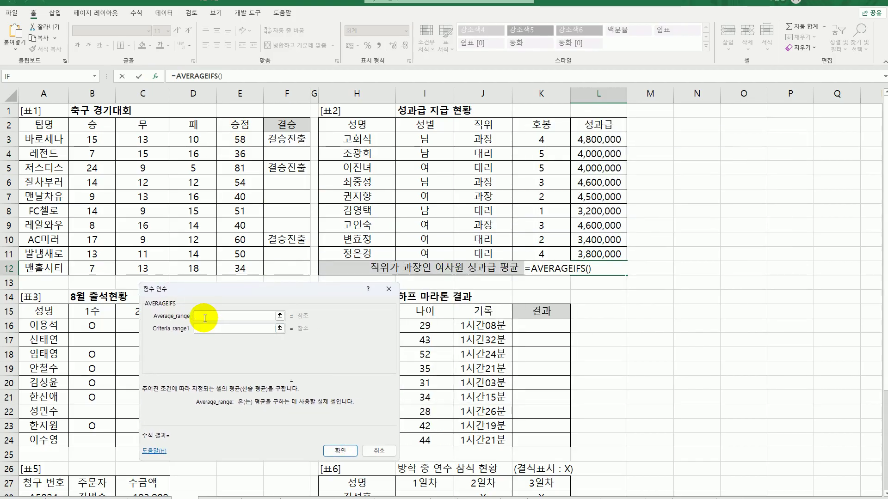
Step: Set AVERAGEIFS' Average_range to L3:L11, Criteria_range1 to I3:I11 and Criteria1 to "여"
{"action": "left_click_drag", "start_coordinate": [602, 138], "coordinate": [611, 255]}
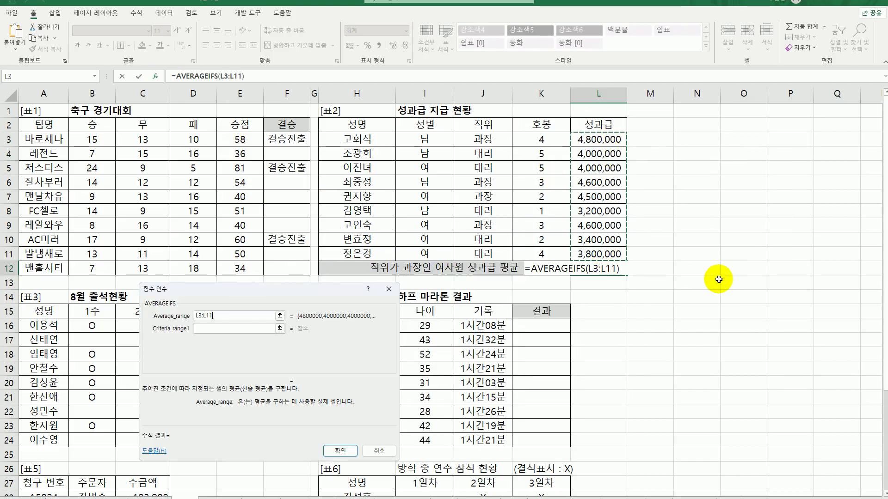
{"action": "left_click", "coordinate": [238, 328]}
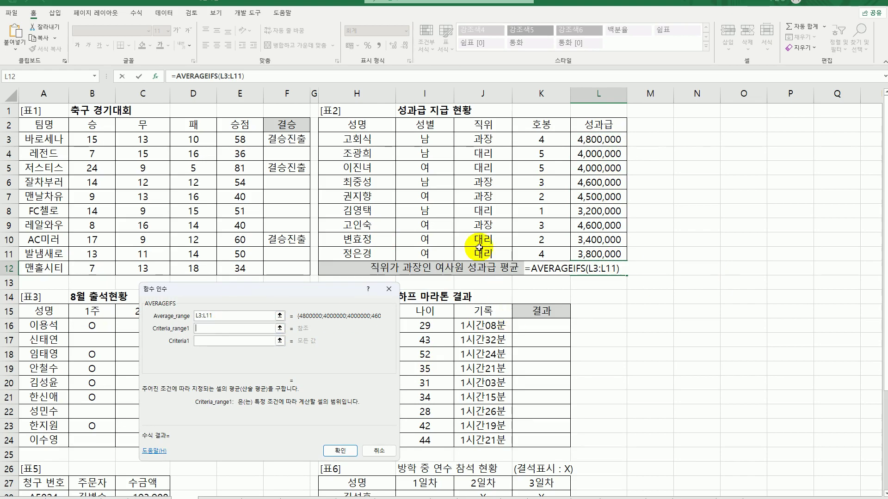
{"action": "left_click_drag", "start_coordinate": [418, 141], "coordinate": [419, 254]}
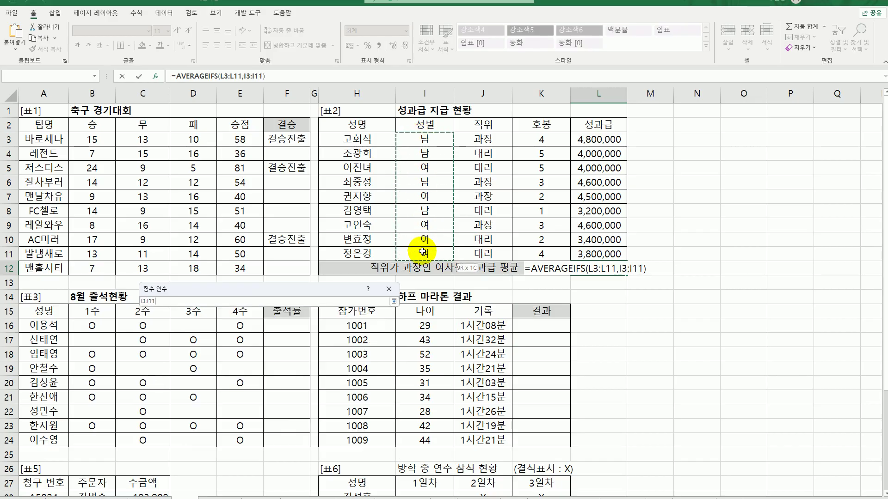
{"action": "left_click", "coordinate": [248, 342]}
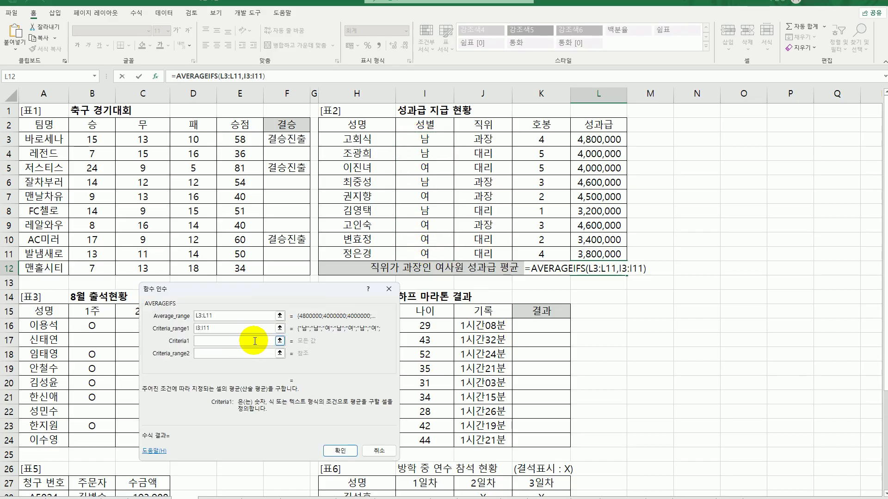
{"action": "type", "text": "ㅇ"}
{"action": "key", "text": "BackSpace"}
{"action": "type", "text": "ㅇㅕ"}
{"action": "key", "text": "Tab"}
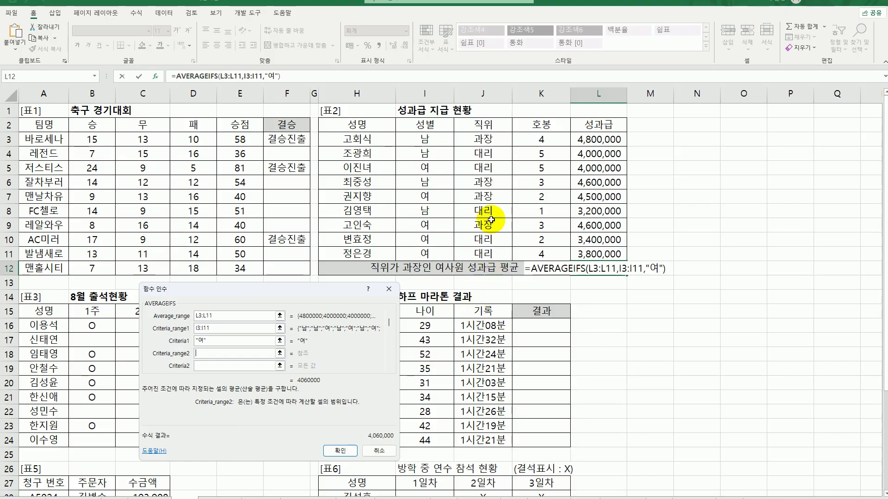
Step: Set Criteria_range2 to J3:J11 and Criteria2 to "과장", and apply the AVERAGEIFS formula to L12
{"action": "left_click_drag", "start_coordinate": [482, 138], "coordinate": [489, 256]}
{"action": "left_click", "coordinate": [212, 365]}
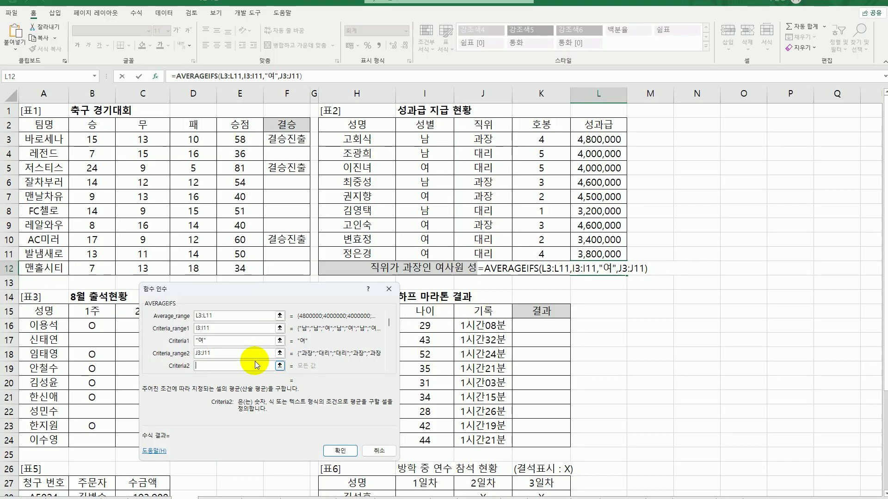
{"action": "type", "text": "과자"}
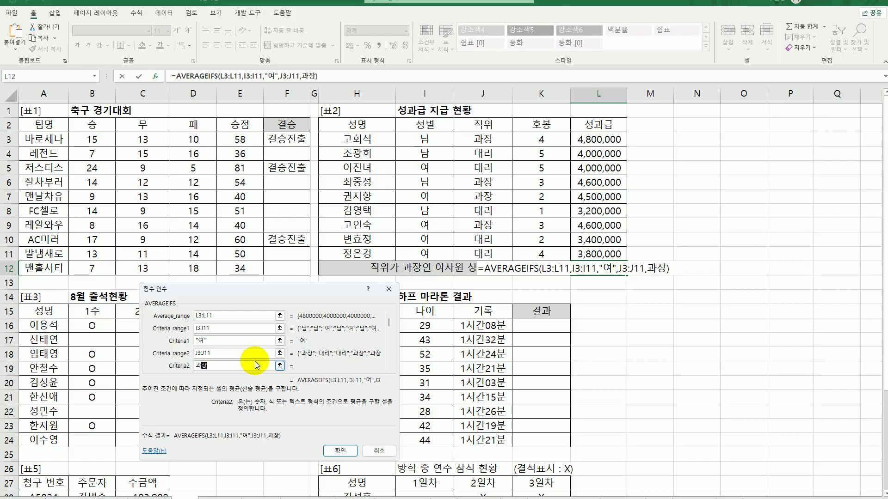
{"action": "type", "text": "ㅇ"}
{"action": "left_click", "coordinate": [340, 451]}
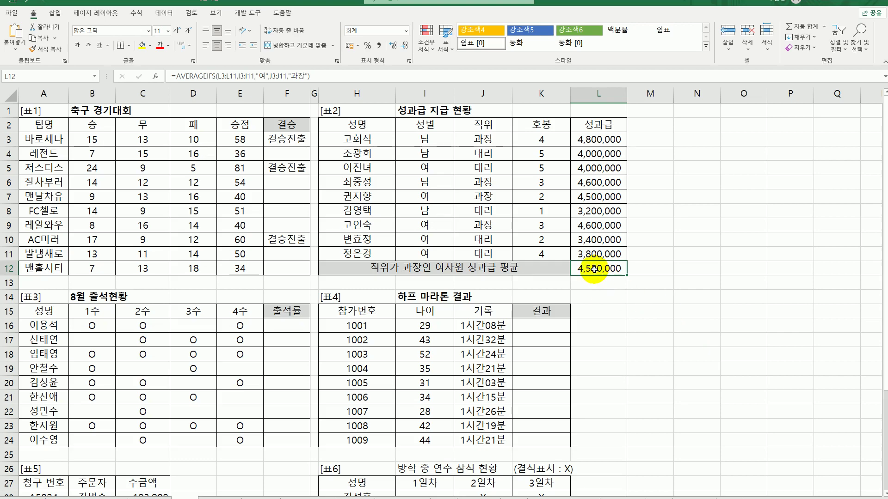
Step: Insert the ROUND function in front of AVERAGEIFS in the L12 formula and open its function arguments
{"action": "double_click", "coordinate": [598, 269]}
{"action": "left_click", "coordinate": [483, 269]}
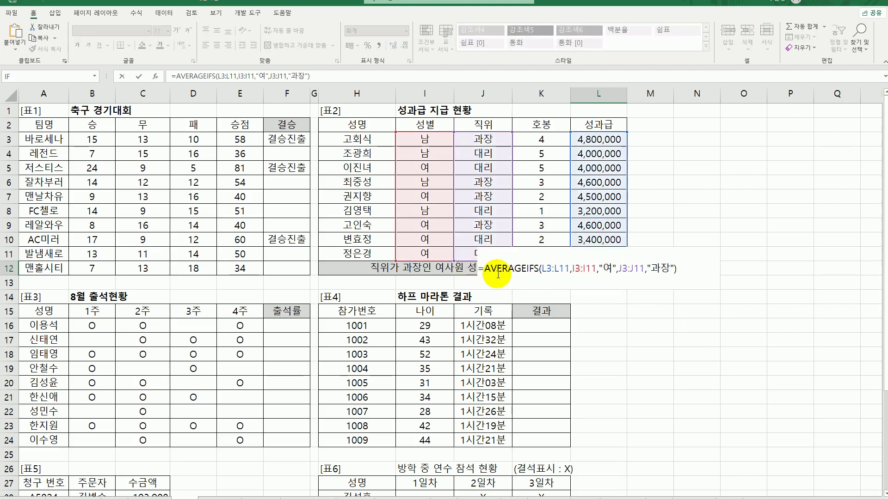
{"action": "type", "text": "ㄱ"}
{"action": "key", "text": "BackSpace"}
{"action": "type", "text": "roun"}
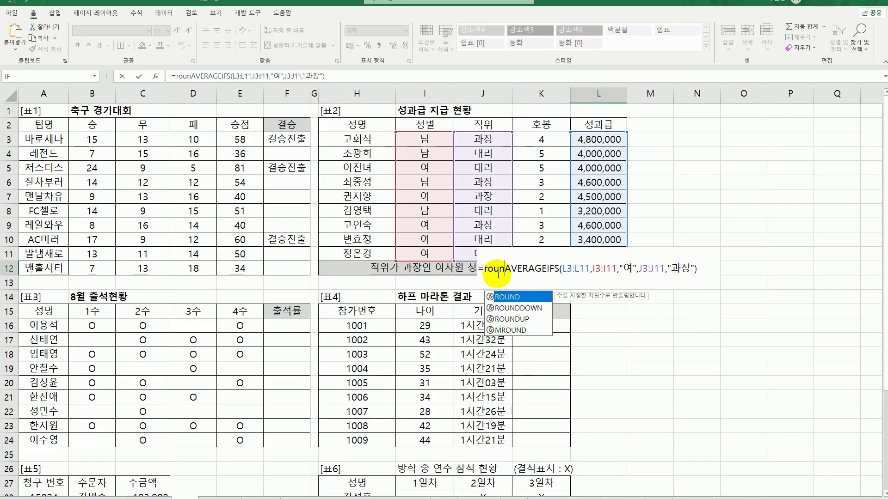
{"action": "key", "text": "Tab"}
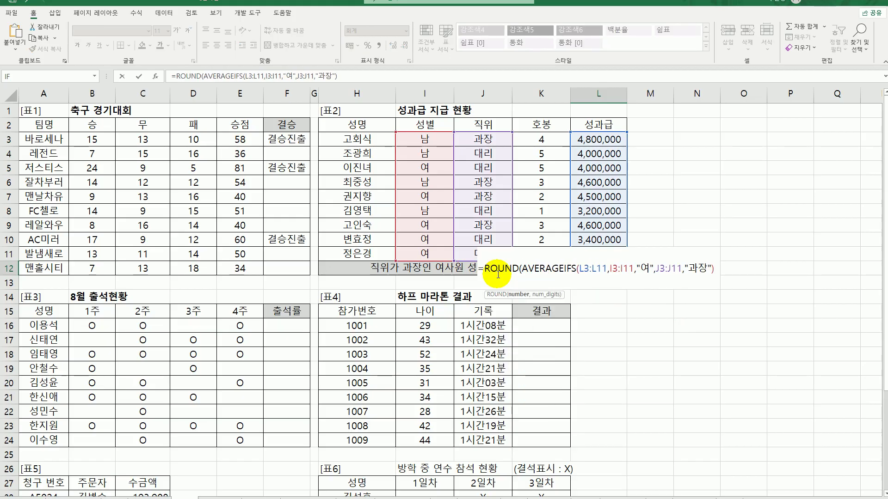
{"action": "left_click", "coordinate": [158, 79]}
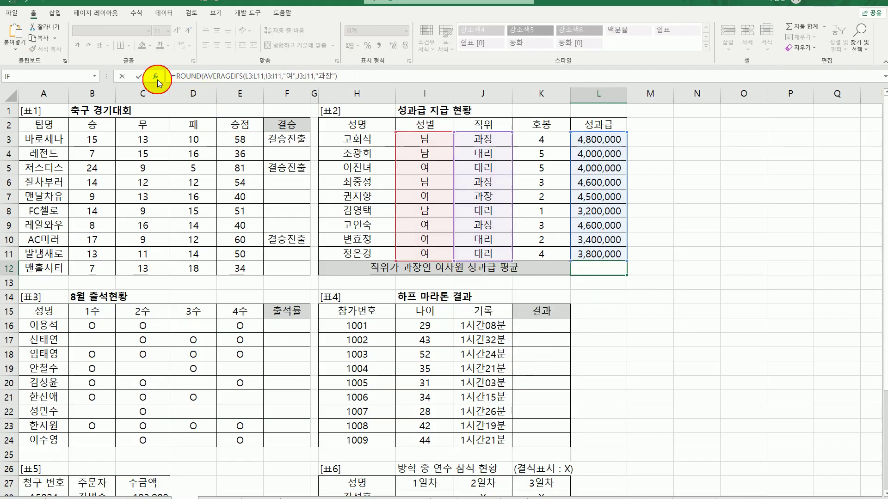
Step: Set ROUND's Num_digits to -4 and apply the formula to L12
{"action": "left_click", "coordinate": [227, 347]}
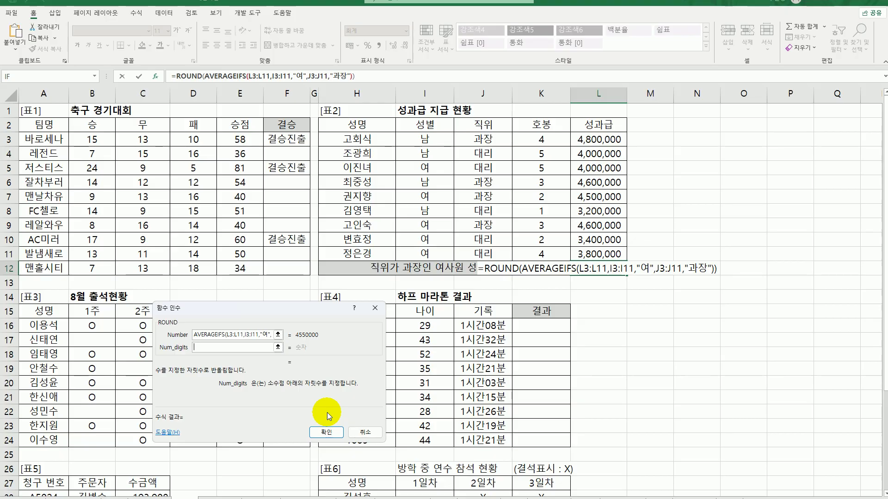
{"action": "type", "text": "-1"}
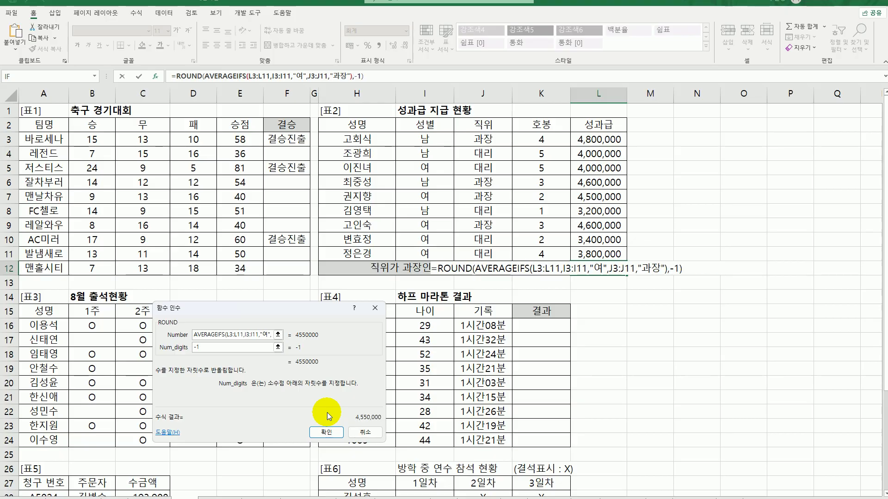
{"action": "key", "text": "BackSpace"}
{"action": "type", "text": "2"}
{"action": "key", "text": "BackSpace"}
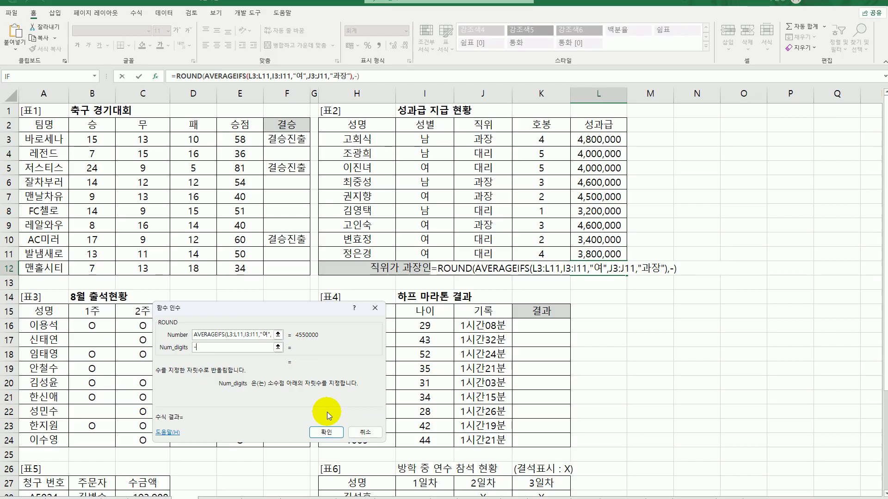
{"action": "type", "text": "4"}
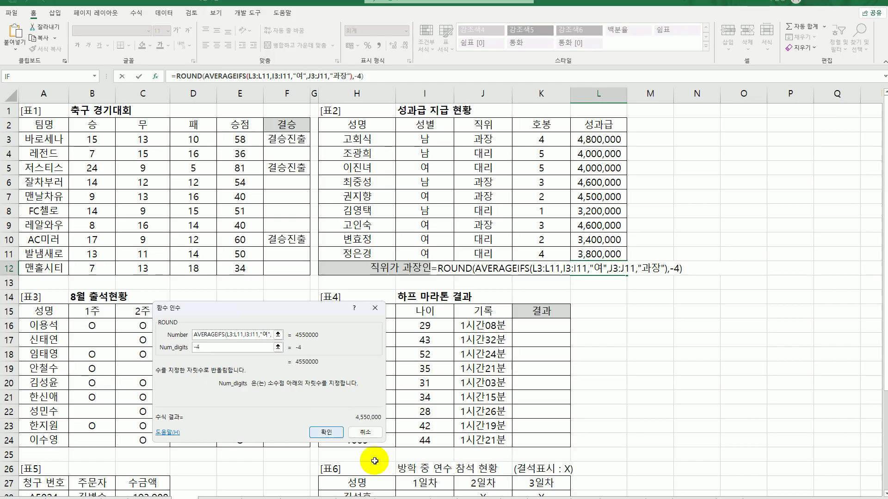
{"action": "left_click", "coordinate": [329, 433]}
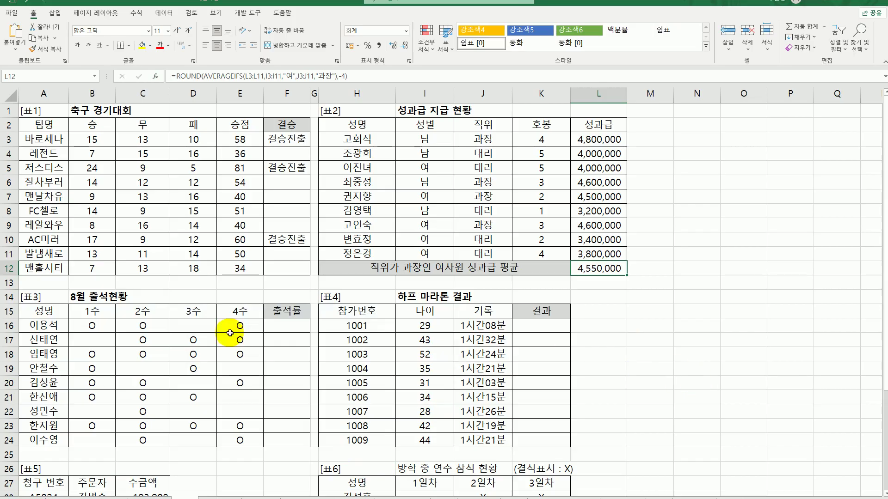
Step: Start a COUNTA formula in F16, the first 출석률 cell of the 8월 출석현황 table
{"action": "left_click", "coordinate": [288, 325]}
{"action": "scroll", "coordinate": [422, 413], "scroll_direction": "down", "scroll_amount": 3}
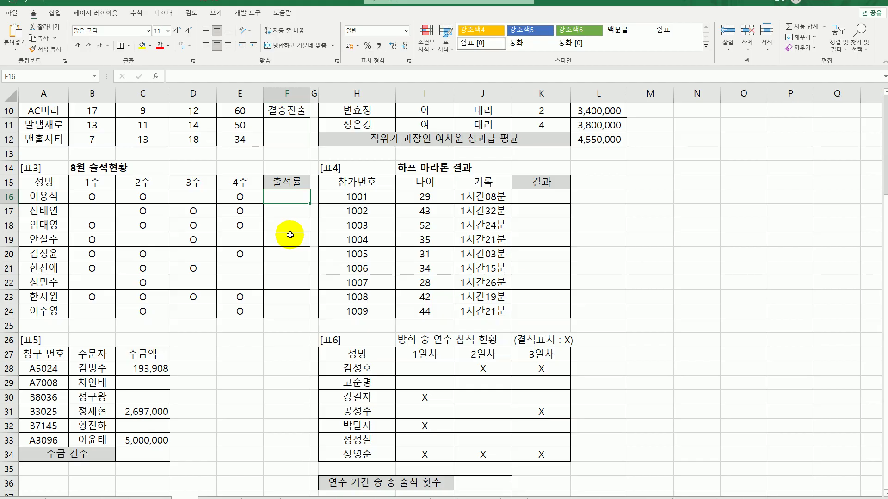
{"action": "left_click", "coordinate": [82, 197]}
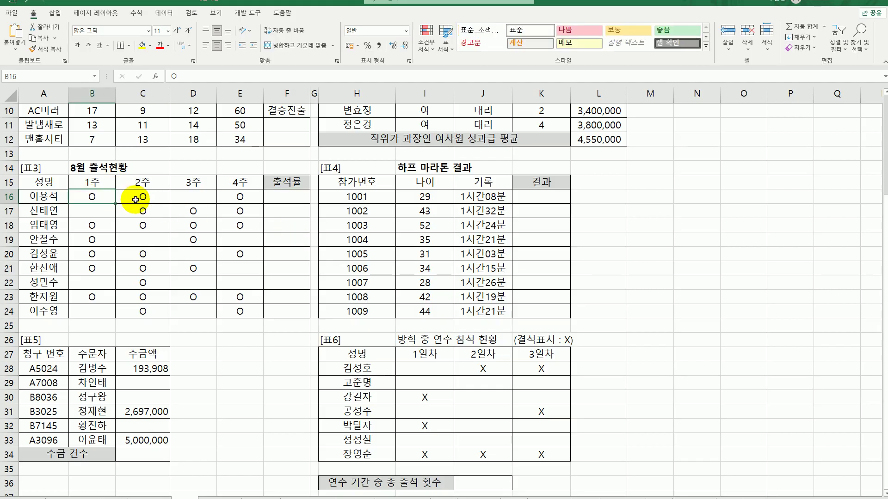
{"action": "left_click", "coordinate": [135, 199]}
{"action": "left_click", "coordinate": [228, 197]}
{"action": "left_click", "coordinate": [301, 198]}
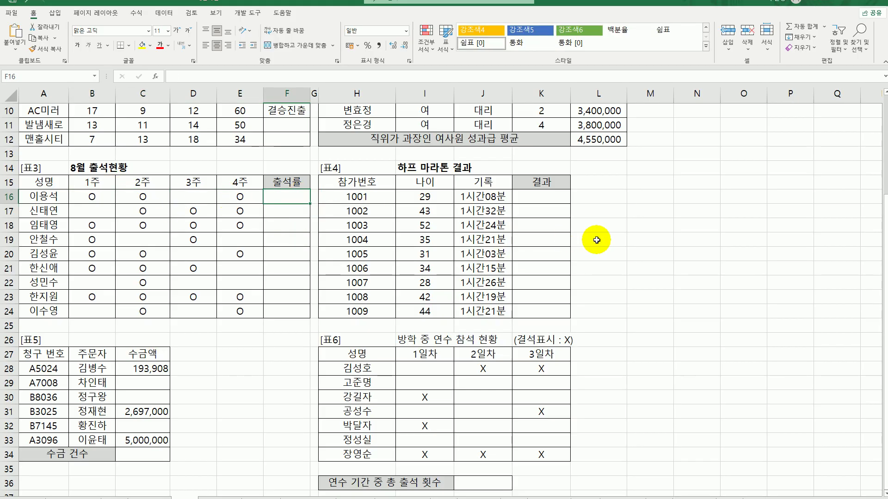
{"action": "type", "text": "=coun"}
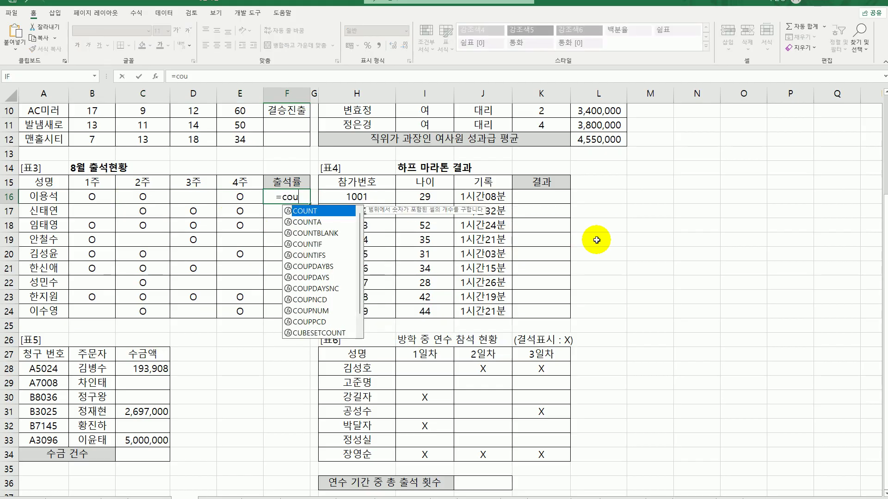
{"action": "double_click", "coordinate": [342, 222]}
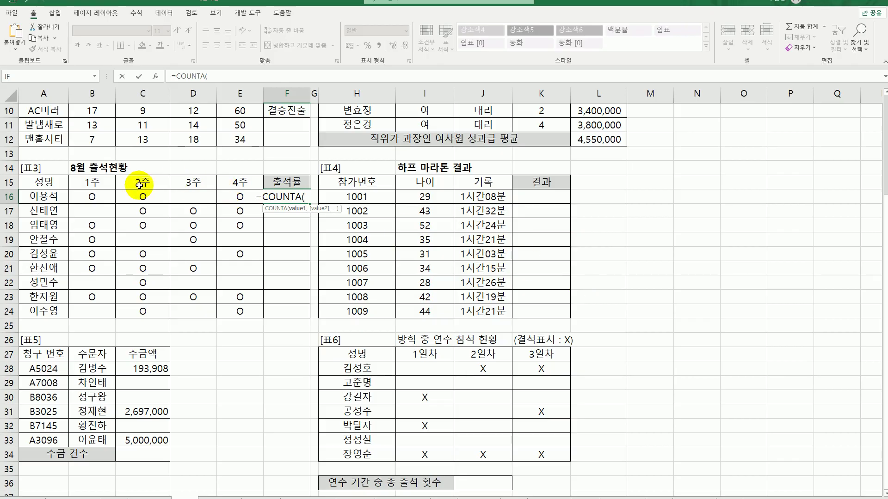
Step: Set COUNTA's range to B16:E16 and fill the formula from F16 down to F24
{"action": "left_click", "coordinate": [101, 197]}
{"action": "left_click_drag", "start_coordinate": [102, 197], "coordinate": [236, 197]}
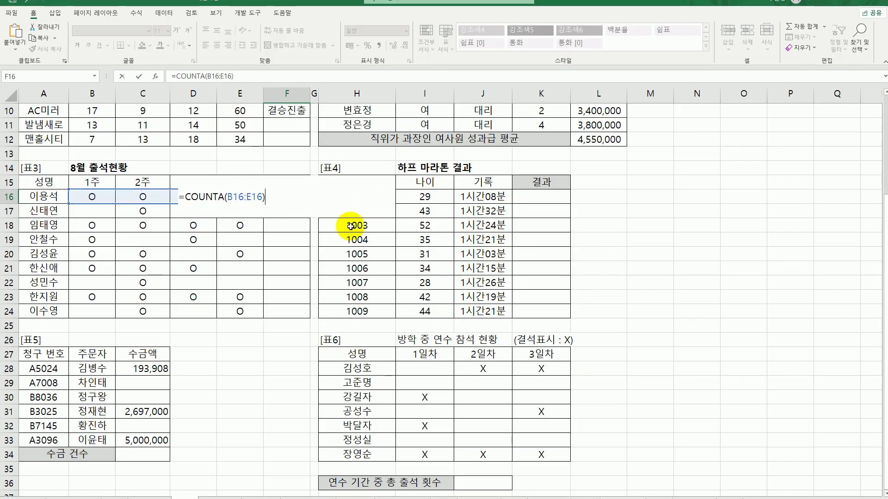
{"action": "key", "text": "Return"}
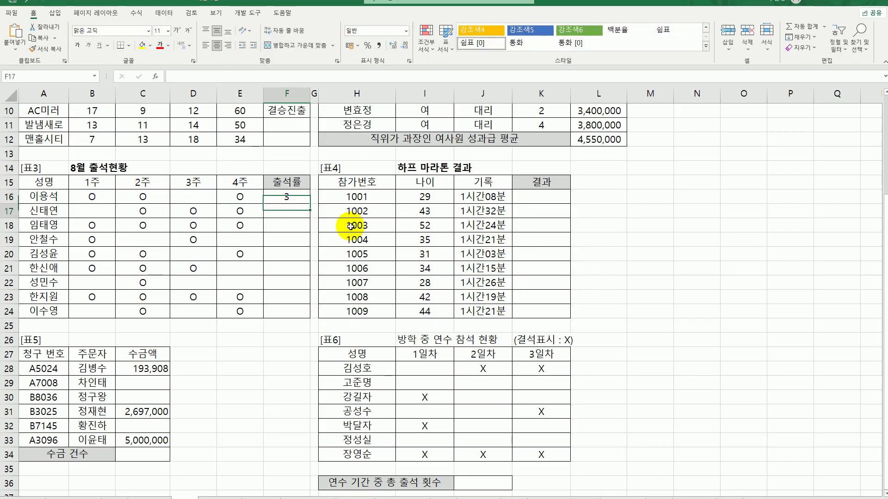
{"action": "left_click", "coordinate": [296, 198]}
{"action": "left_click_drag", "start_coordinate": [309, 205], "coordinate": [310, 319]}
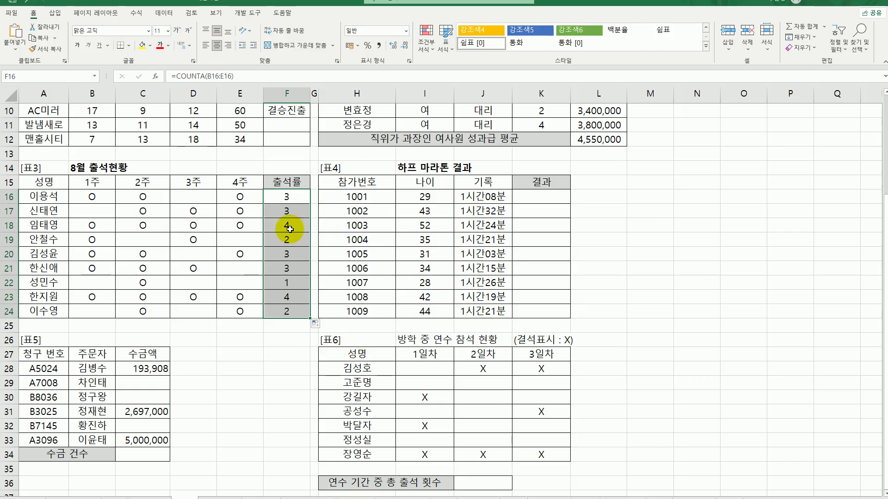
Step: Insert the CHOOSE function in front of COUNTA in the F16 formula and open its function arguments
{"action": "left_click", "coordinate": [279, 200]}
{"action": "double_click", "coordinate": [280, 200]}
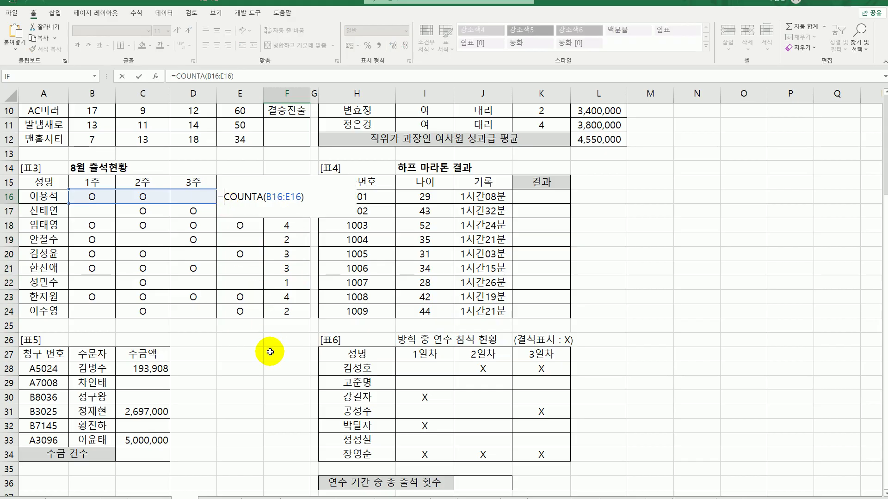
{"action": "type", "text": "choo"}
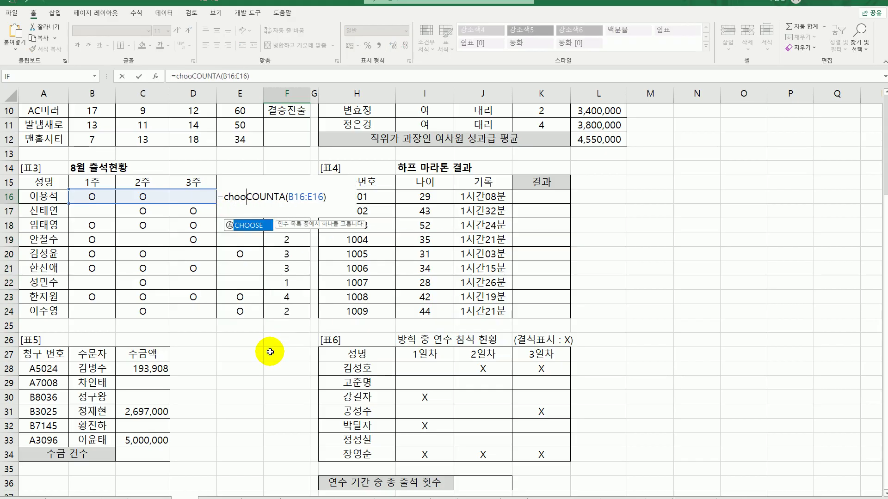
{"action": "double_click", "coordinate": [256, 226]}
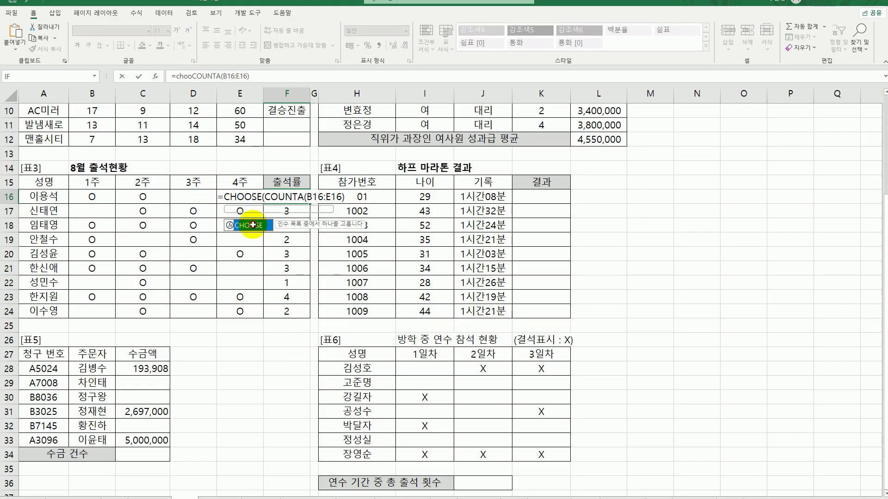
{"action": "left_click", "coordinate": [154, 76]}
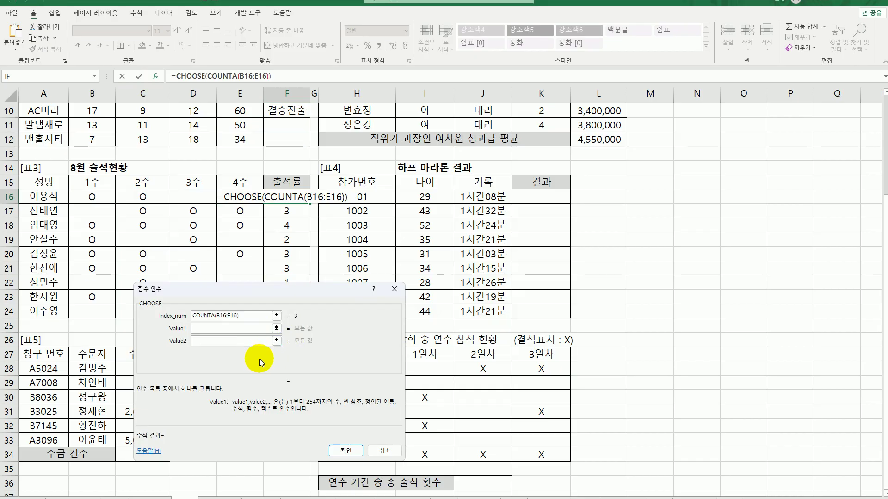
Step: Set CHOOSE's Value1 to the quoted text "25%"
{"action": "key", "text": "Tab"}
{"action": "type", "text": "25%"}
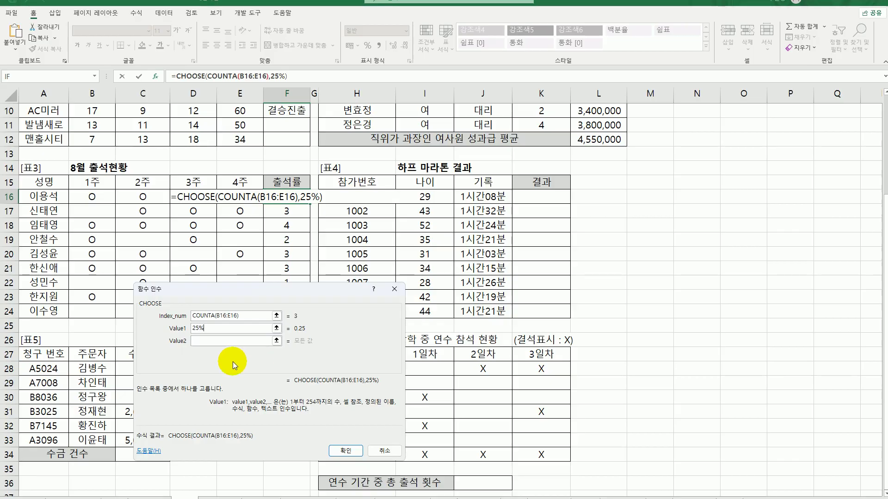
{"action": "left_click", "coordinate": [192, 328]}
{"action": "type", "text": "\""}
{"action": "key", "text": "End"}
{"action": "type", "text": "\""}
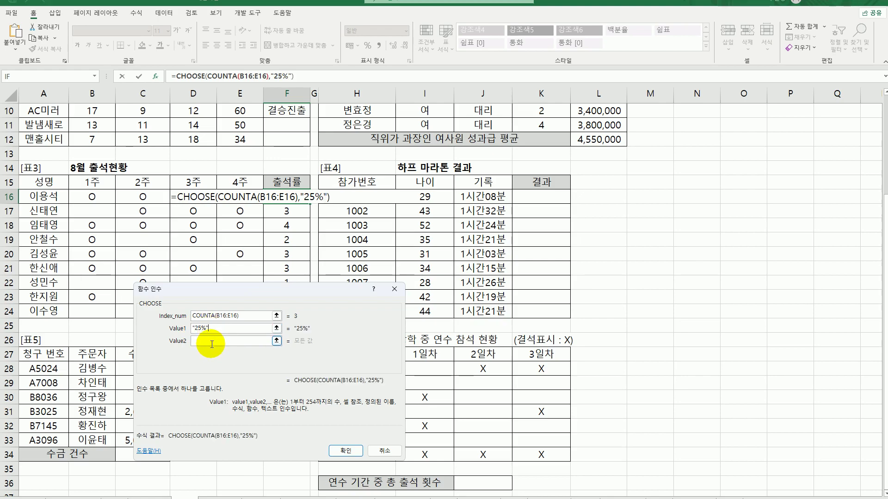
Step: Set CHOOSE's Value2 to "50%" and Value3 to "75%", both as quoted text
{"action": "left_click", "coordinate": [212, 343]}
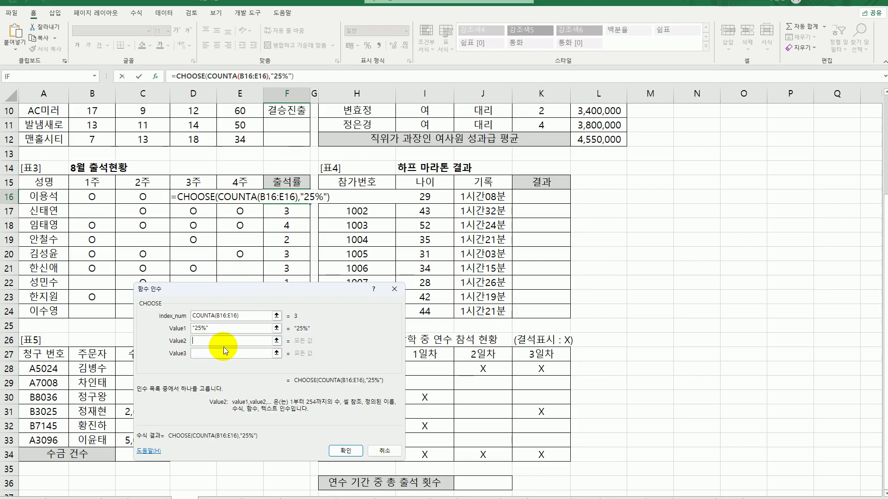
{"action": "type", "text": "\"50%\""}
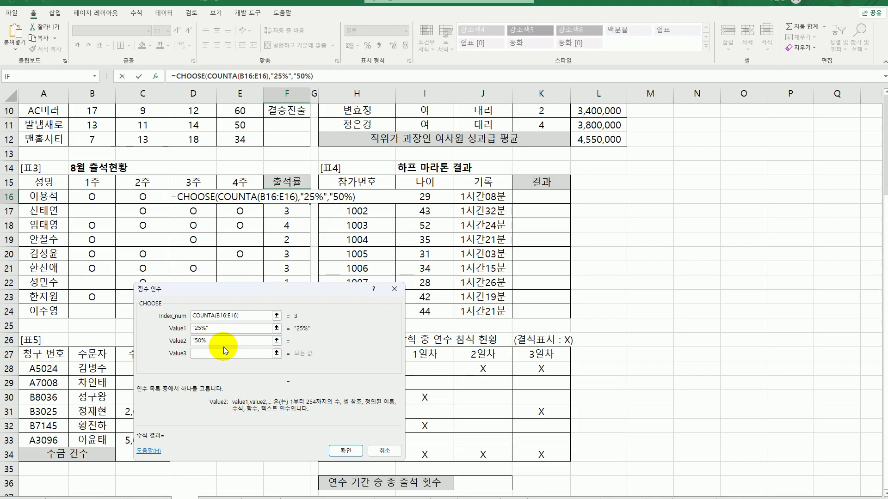
{"action": "key", "text": "Tab"}
{"action": "type", "text": "75"}
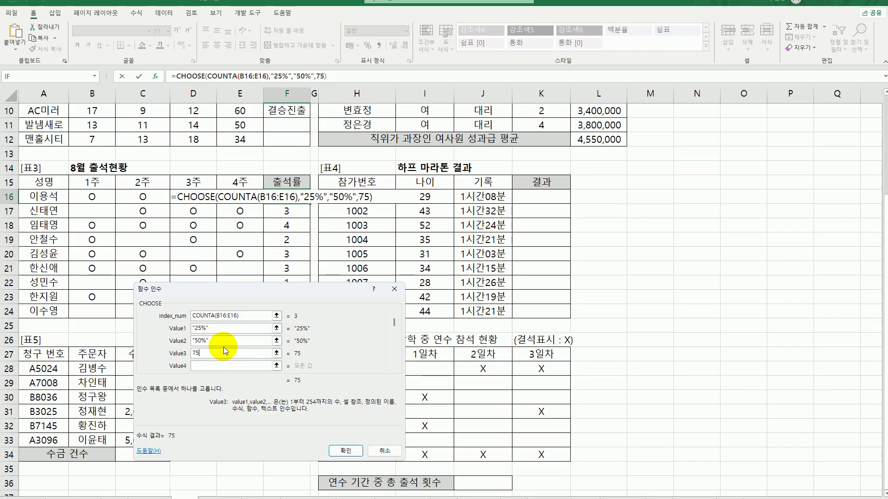
{"action": "key", "text": "BackSpace"}
{"action": "key", "text": "BackSpace"}
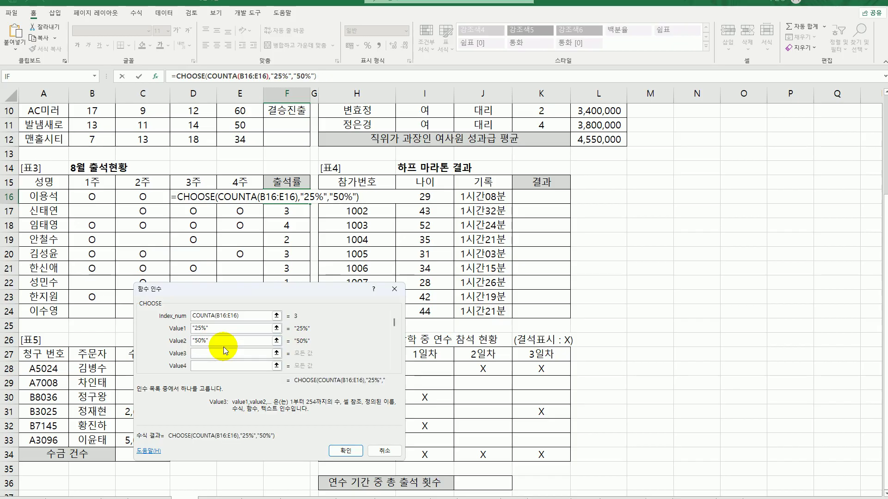
{"action": "type", "text": "\"75%\""}
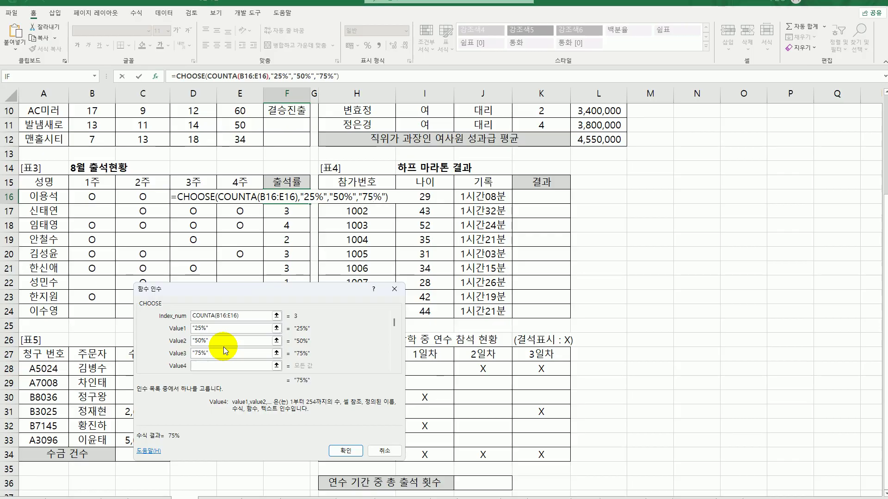
Step: Set CHOOSE's Value4 to "100%" and fill the completed formula from F16 down to F24
{"action": "key", "text": "Tab"}
{"action": "type", "text": "\"100%\""}
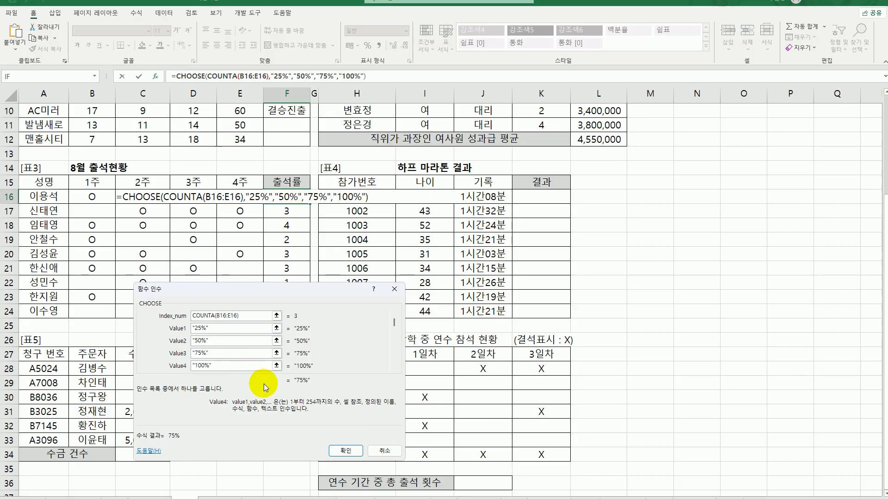
{"action": "left_click", "coordinate": [339, 451]}
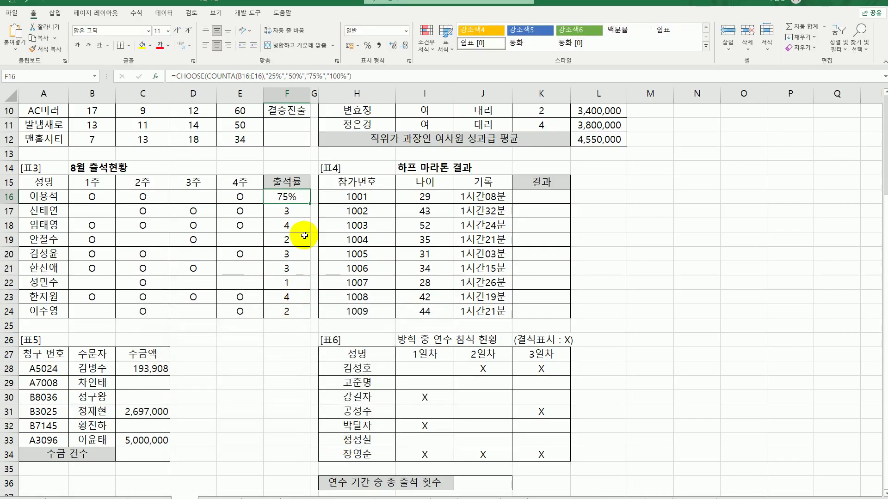
{"action": "left_click_drag", "start_coordinate": [310, 205], "coordinate": [311, 312]}
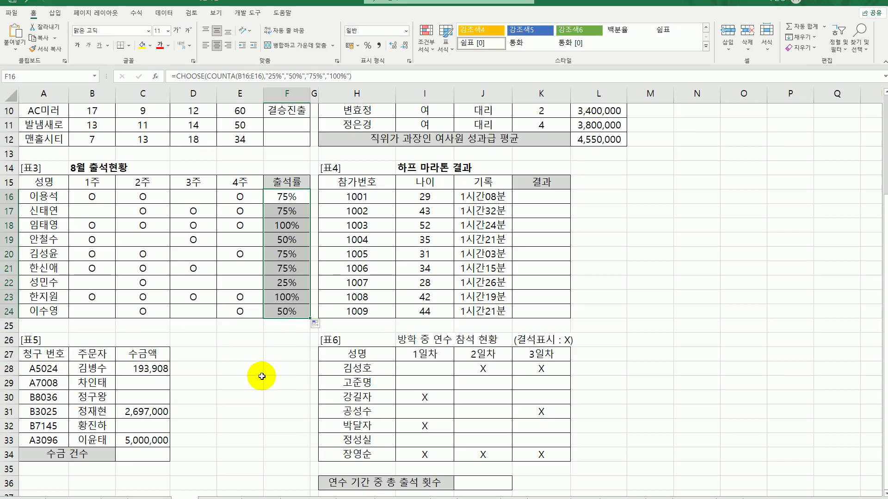
Step: Start a SMALL formula in K16, the first 결과 cell of the 하프 마라톤 결과 table, and open its function arguments
{"action": "left_click", "coordinate": [558, 196]}
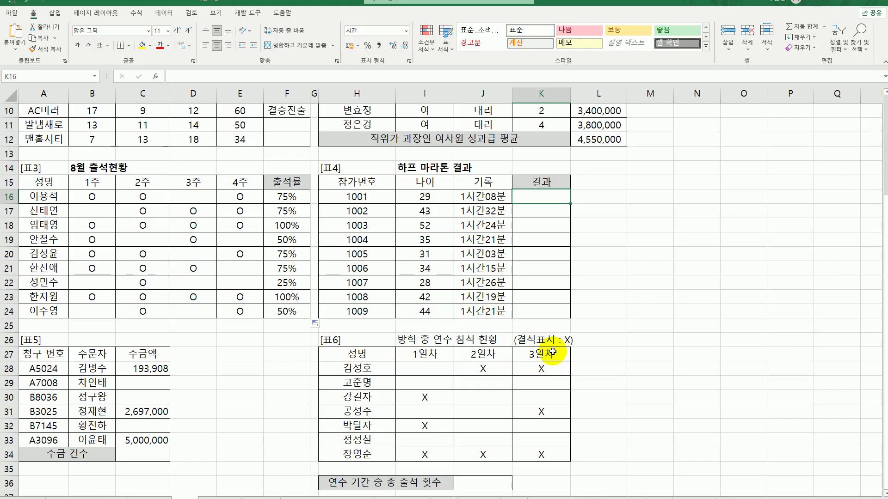
{"action": "left_click_drag", "start_coordinate": [483, 197], "coordinate": [478, 311]}
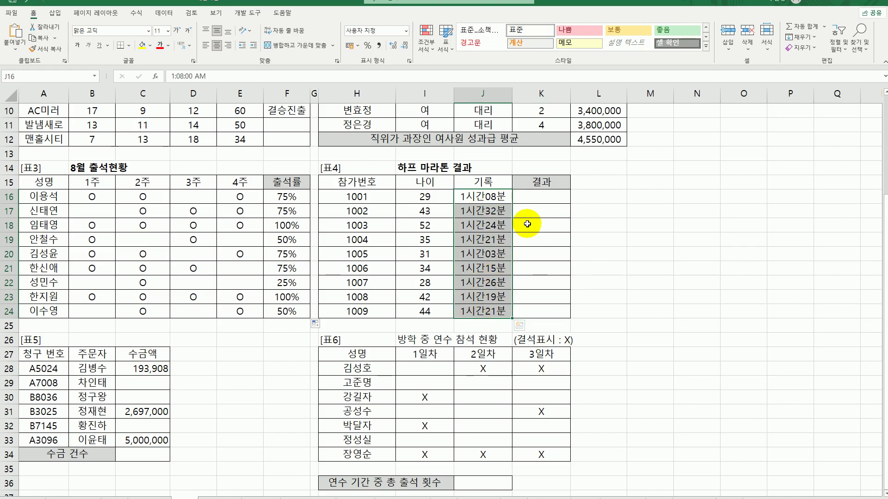
{"action": "left_click", "coordinate": [539, 198]}
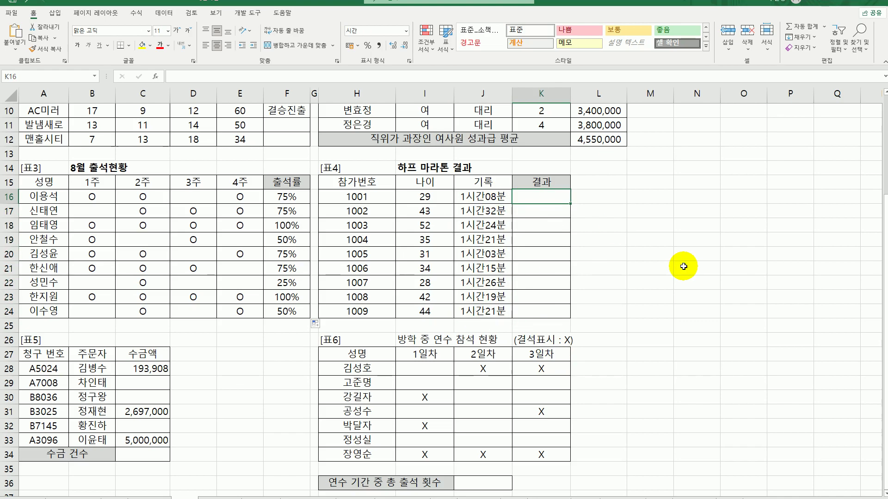
{"action": "type", "text": "="}
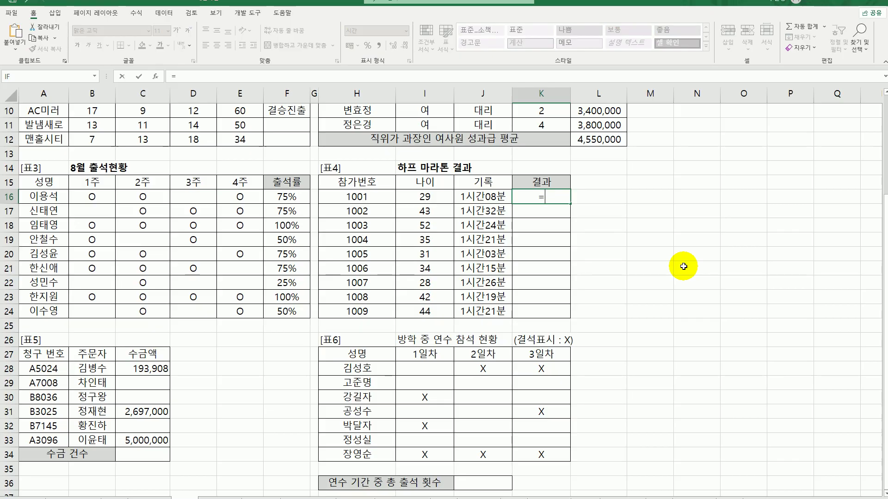
{"action": "type", "text": "sm"}
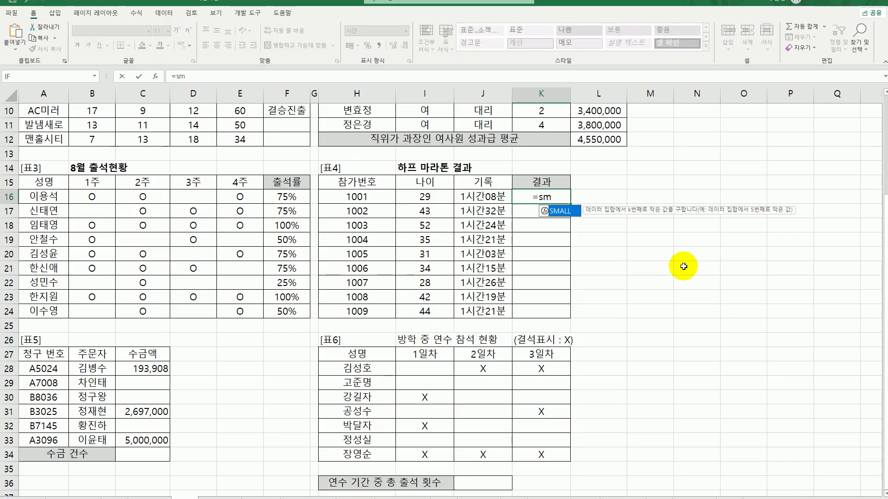
{"action": "double_click", "coordinate": [561, 211]}
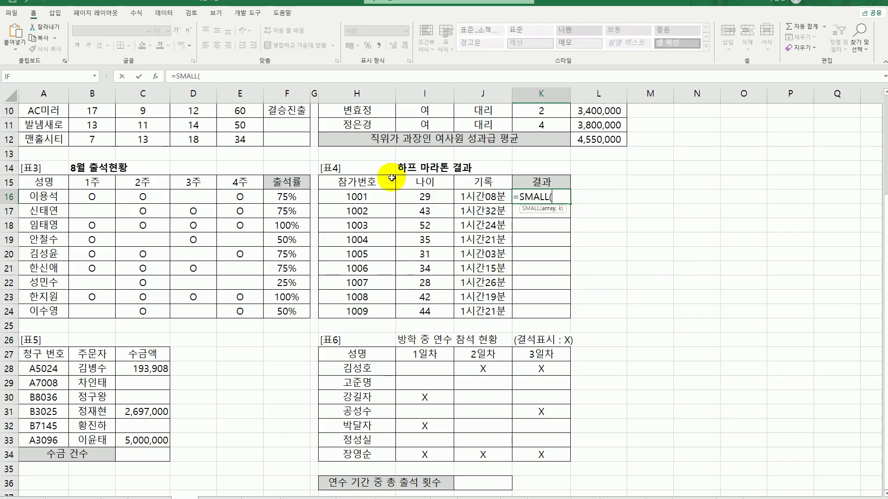
{"action": "left_click", "coordinate": [156, 76]}
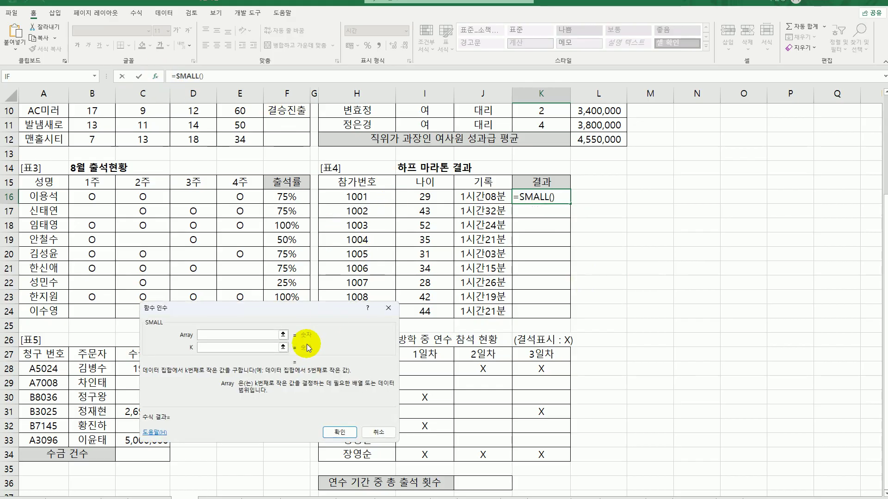
Step: Complete K16's SMALL formula with the absolute range $J$16:$J$24 and K set to 3, and fill it down to K24
{"action": "left_click_drag", "start_coordinate": [484, 198], "coordinate": [486, 314]}
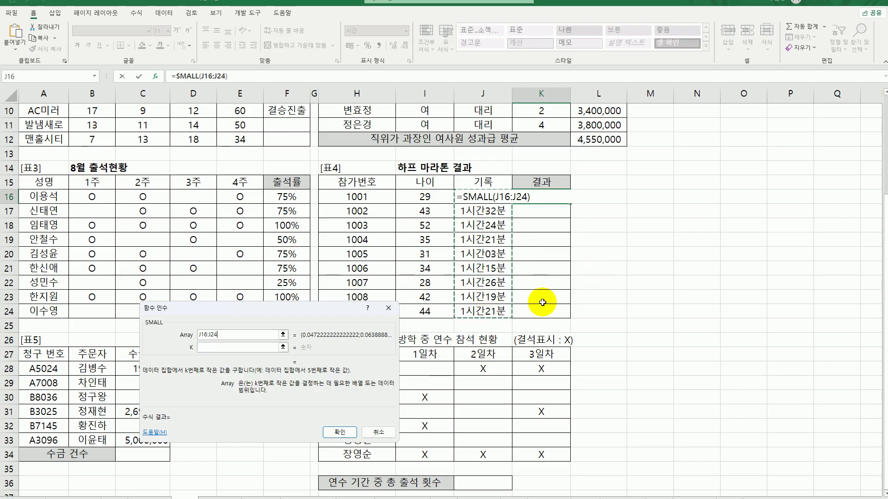
{"action": "key", "text": "F4"}
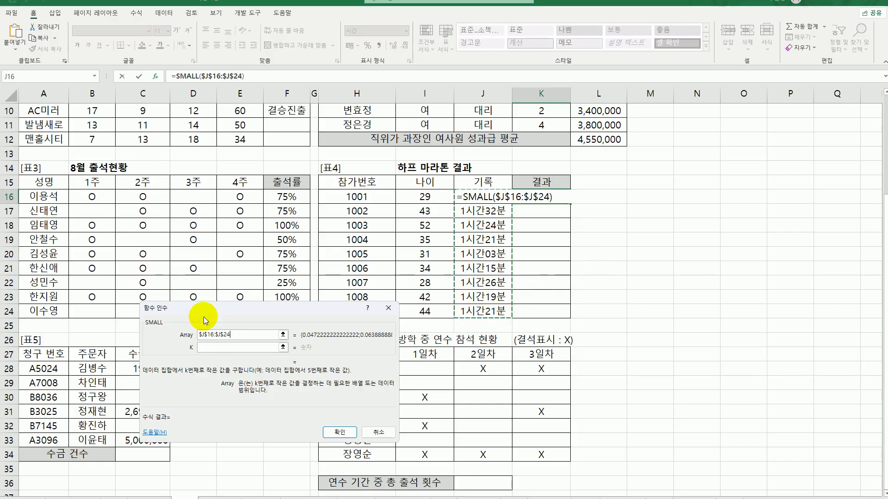
{"action": "left_click", "coordinate": [215, 347]}
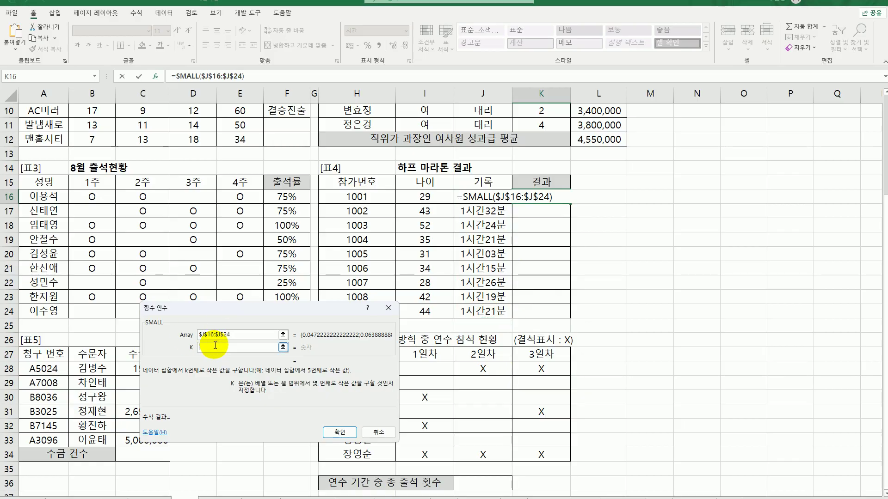
{"action": "type", "text": "3"}
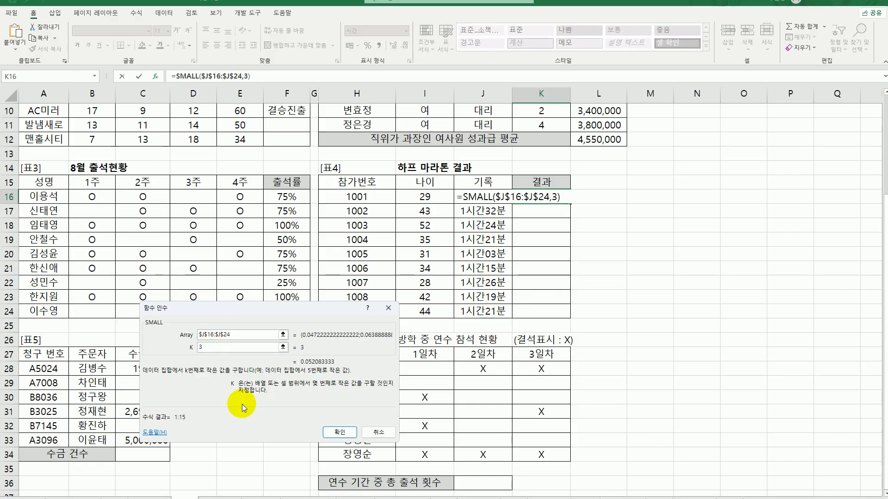
{"action": "left_click", "coordinate": [326, 432]}
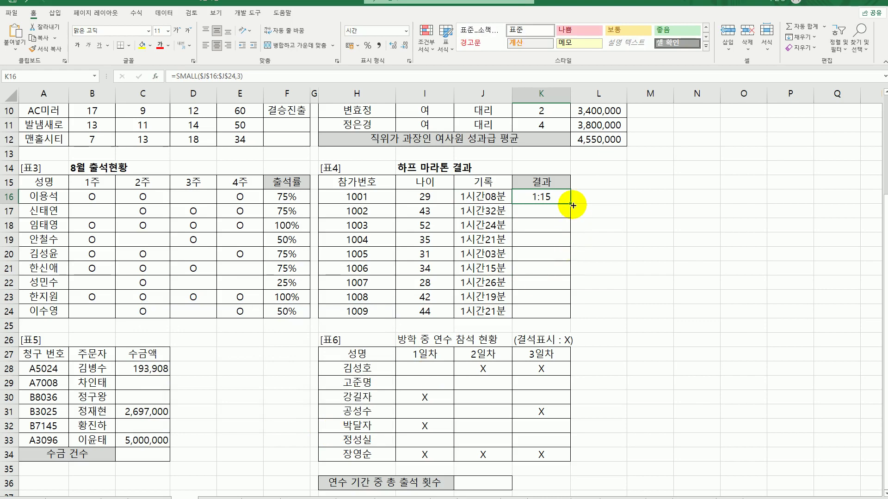
{"action": "left_click_drag", "start_coordinate": [573, 205], "coordinate": [565, 319]}
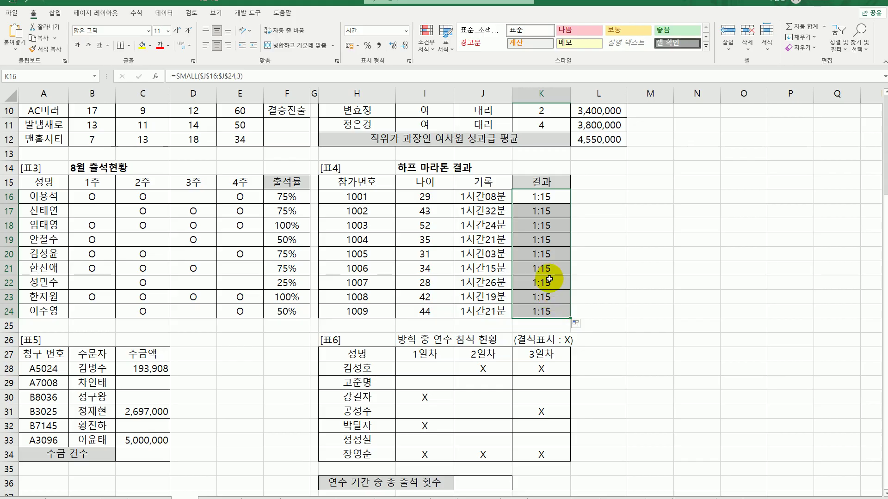
Step: Wrap K16's SMALL formula in an IF function with the logical test J16<=SMALL($J$16:$J$24,3)
{"action": "left_click", "coordinate": [556, 199]}
{"action": "double_click", "coordinate": [556, 200]}
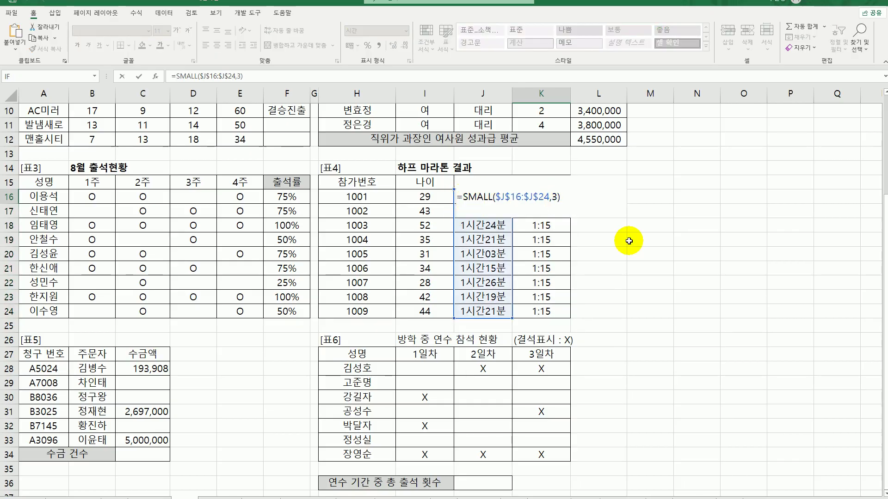
{"action": "type", "text": "if("}
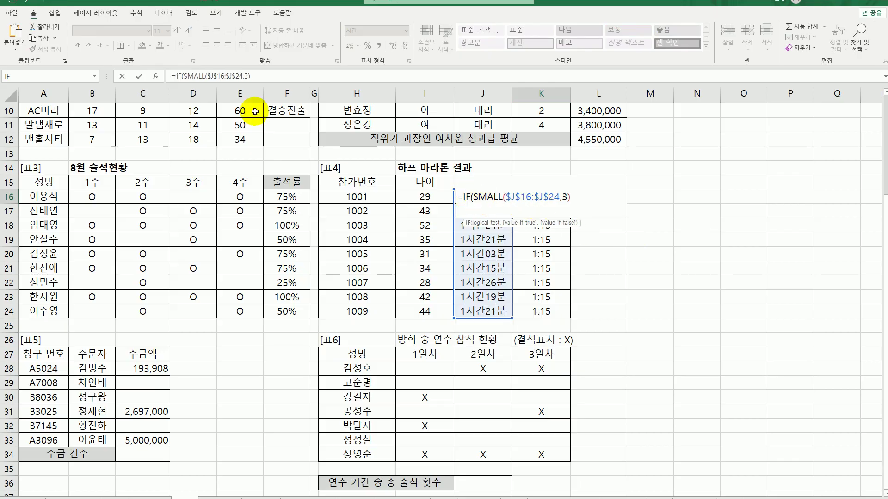
{"action": "left_click", "coordinate": [157, 77]}
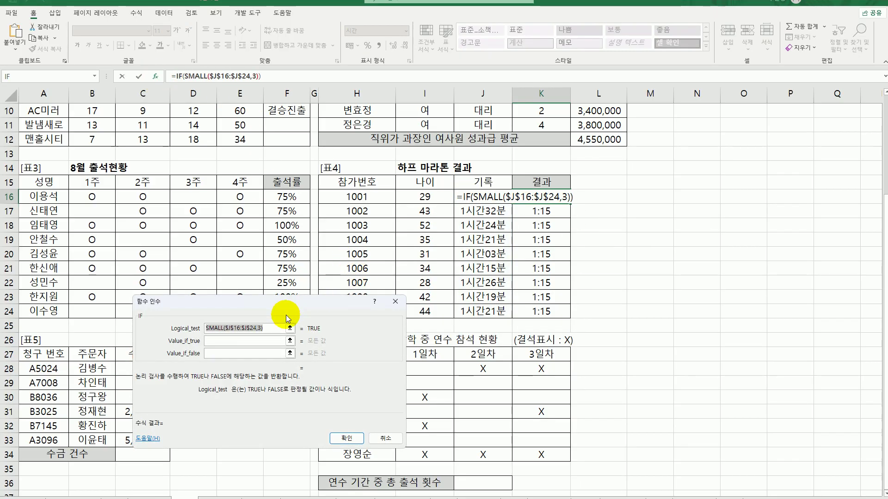
{"action": "left_click", "coordinate": [267, 329]}
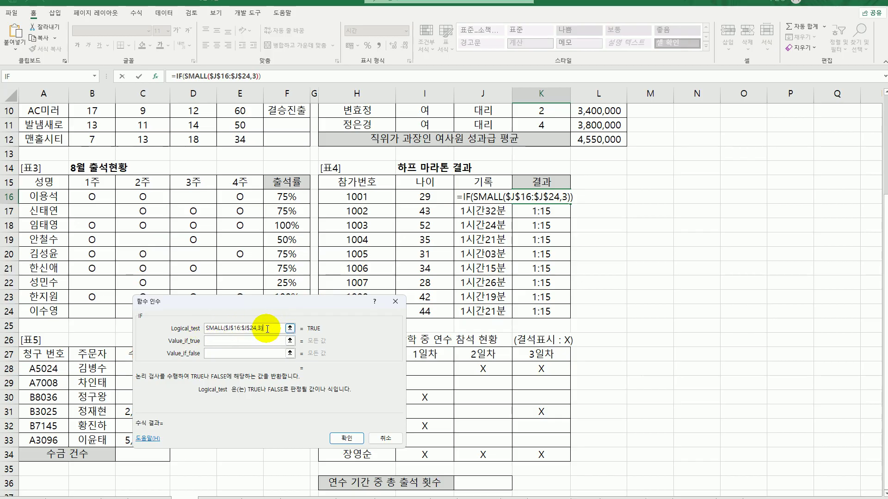
{"action": "left_click", "coordinate": [206, 328]}
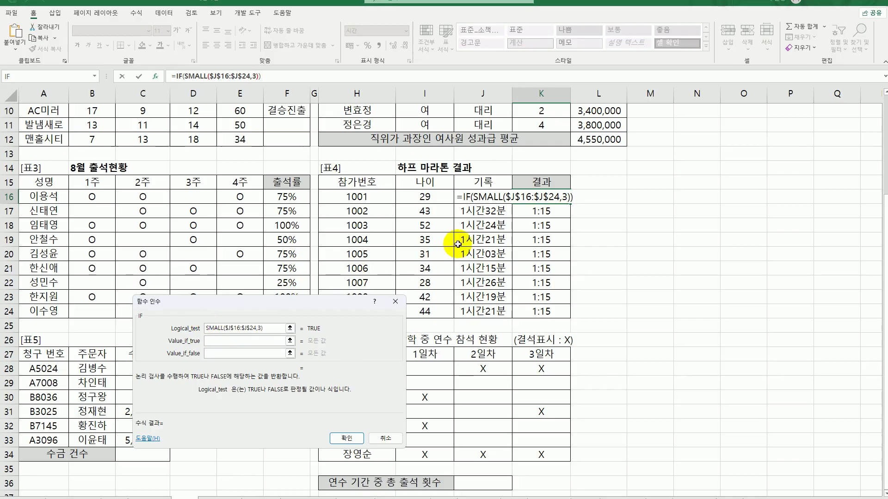
{"action": "left_click", "coordinate": [465, 196]}
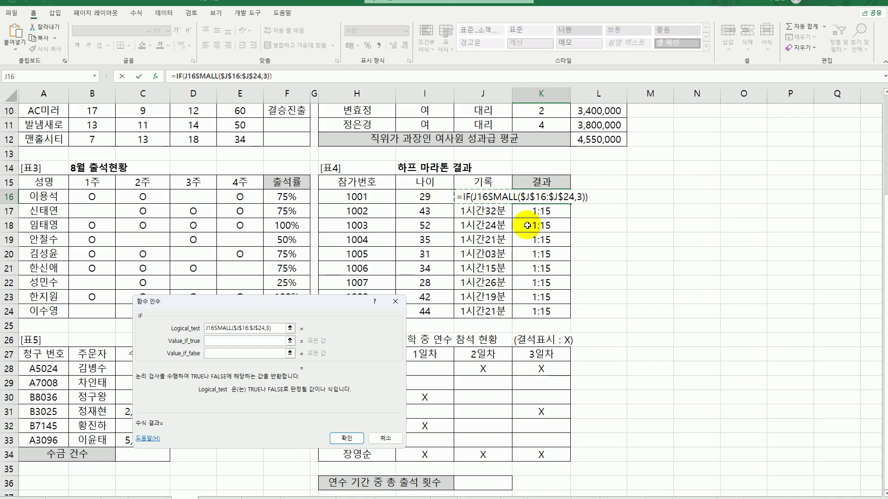
{"action": "type", "text": "<="}
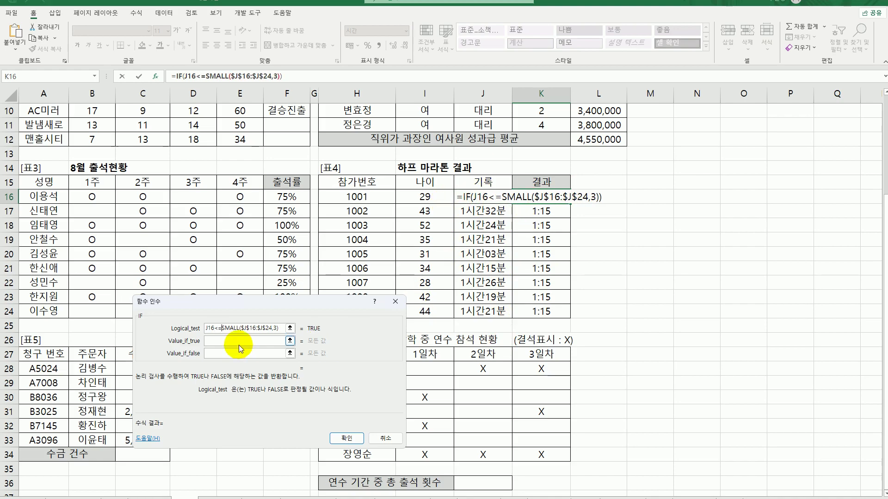
Step: Set the IF function's true value to "입상" and its false value to empty text ""
{"action": "left_click", "coordinate": [238, 340]}
{"action": "type", "text": "dlqt"}
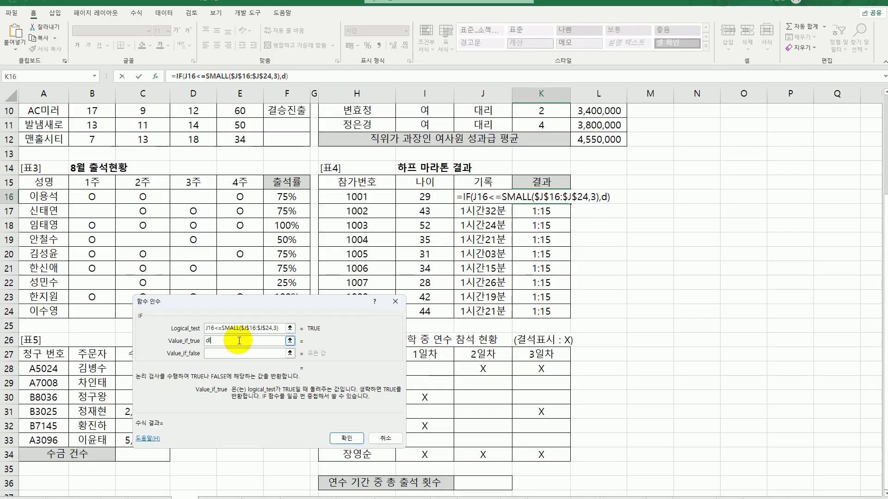
{"action": "key", "text": "BackSpace"}
{"action": "key", "text": "BackSpace"}
{"action": "key", "text": "BackSpace"}
{"action": "type", "text": "입상"}
{"action": "key", "text": "Tab"}
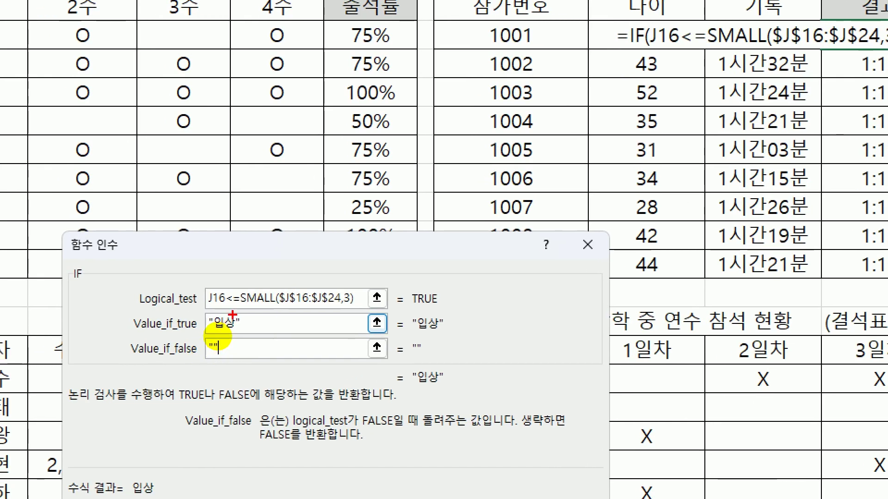
{"action": "mouse_move", "coordinate": [246, 308]}
{"action": "left_mouse_down"}
{"action": "mouse_move", "coordinate": [298, 318]}
{"action": "mouse_move", "coordinate": [354, 309]}
{"action": "left_mouse_up"}
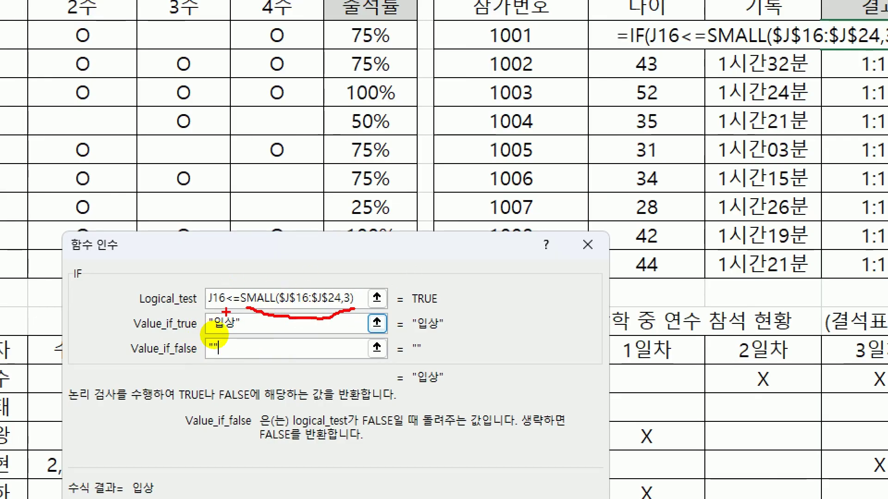
{"action": "mouse_move", "coordinate": [221, 281]}
{"action": "left_mouse_down"}
{"action": "mouse_move", "coordinate": [208, 309]}
{"action": "mouse_move", "coordinate": [226, 301]}
{"action": "mouse_move", "coordinate": [219, 306]}
{"action": "left_mouse_up"}
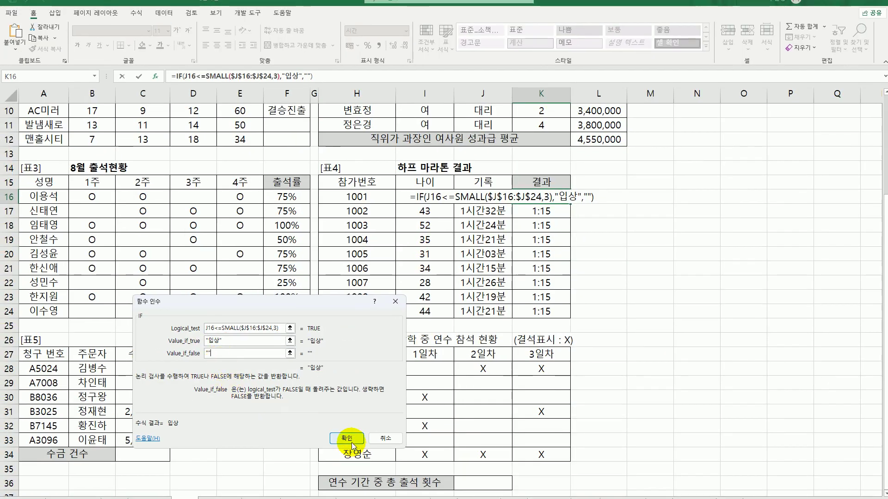
Step: Confirm the IF formula in K16 and fill it down the 결과 column to K24
{"action": "left_click", "coordinate": [351, 443]}
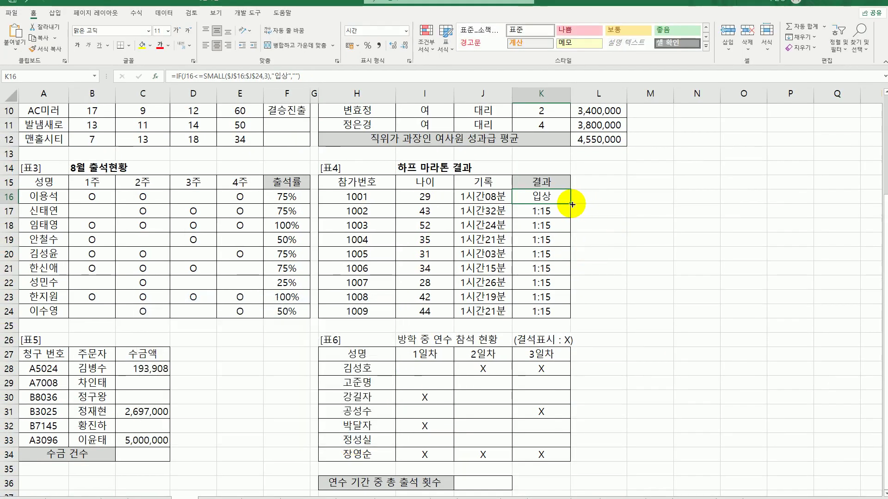
{"action": "left_click_drag", "start_coordinate": [572, 204], "coordinate": [571, 319]}
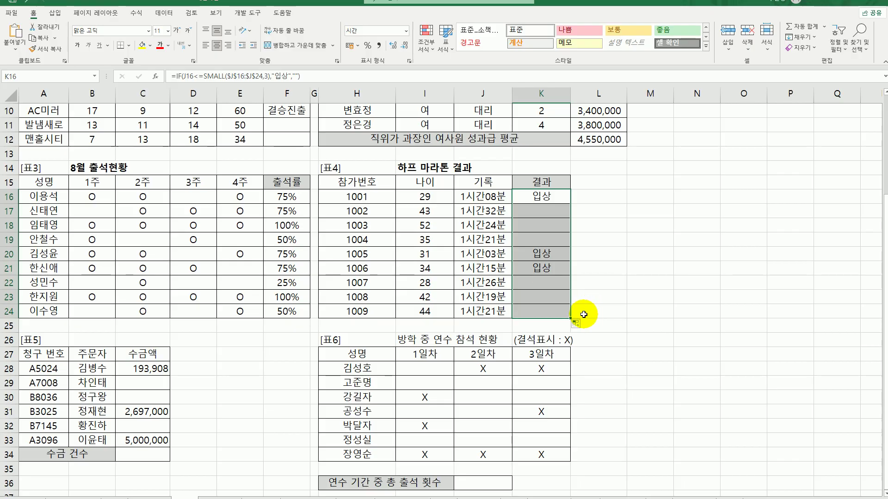
Step: Start a COUNT formula in C34, the 수금 건수 cell of 표5
{"action": "scroll", "coordinate": [581, 317], "scroll_direction": "down", "scroll_amount": 1}
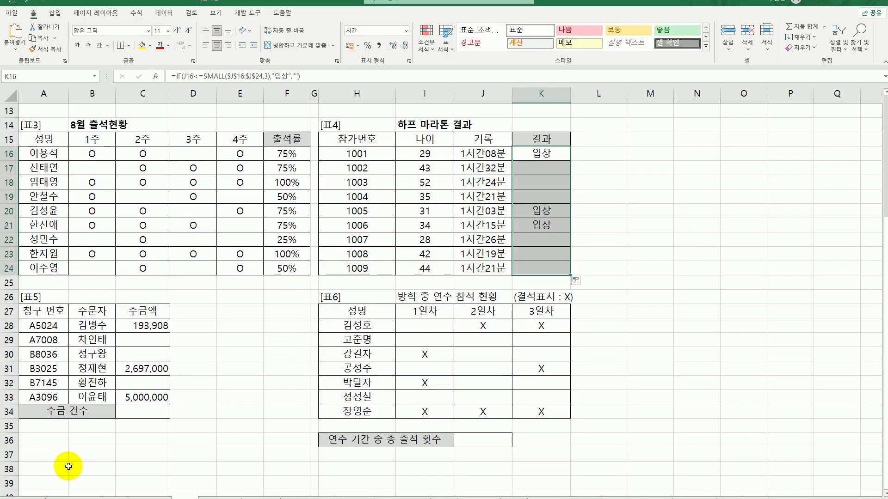
{"action": "left_click", "coordinate": [139, 417]}
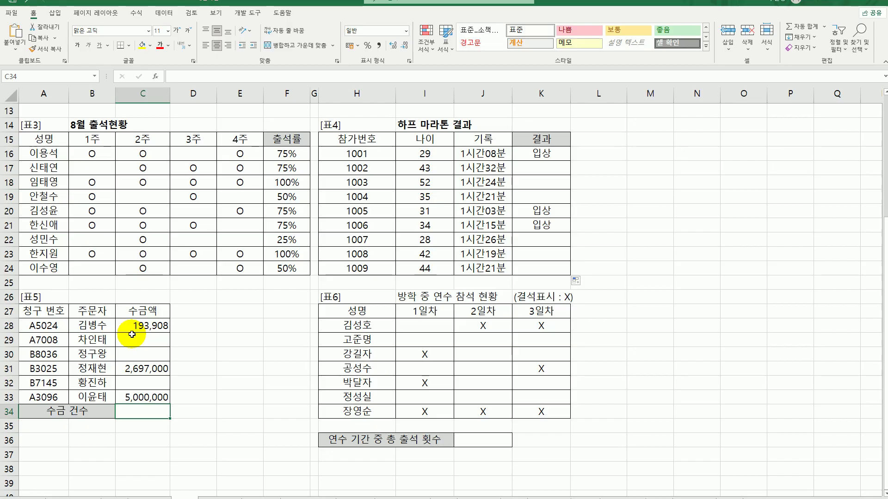
{"action": "key", "text": "Up"}
{"action": "key", "text": "Up"}
{"action": "key", "text": "Up"}
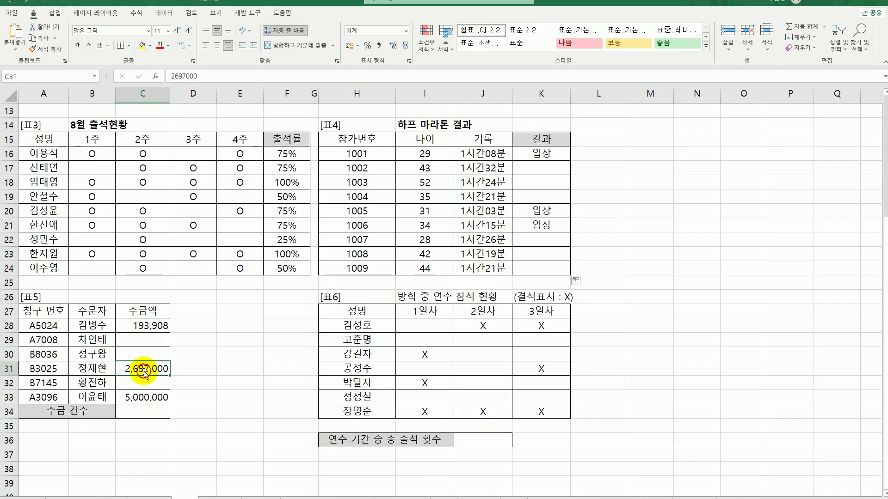
{"action": "left_click", "coordinate": [146, 396]}
{"action": "left_click", "coordinate": [152, 413]}
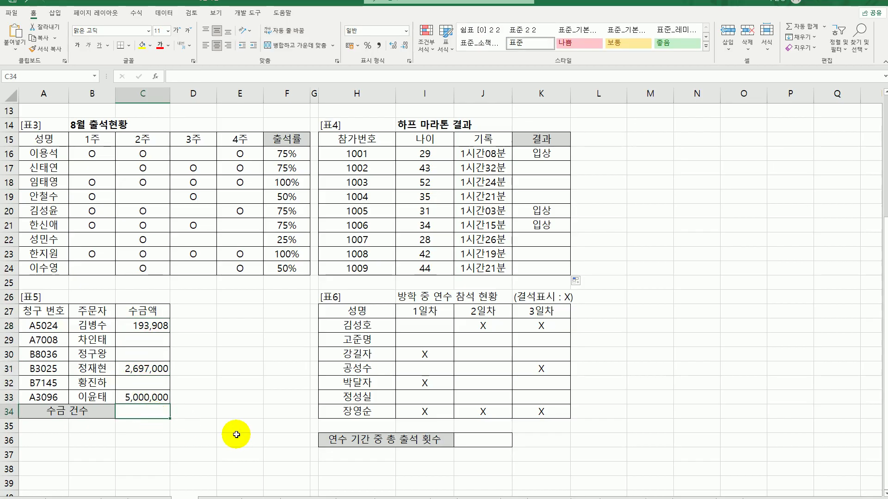
{"action": "type", "text": "="}
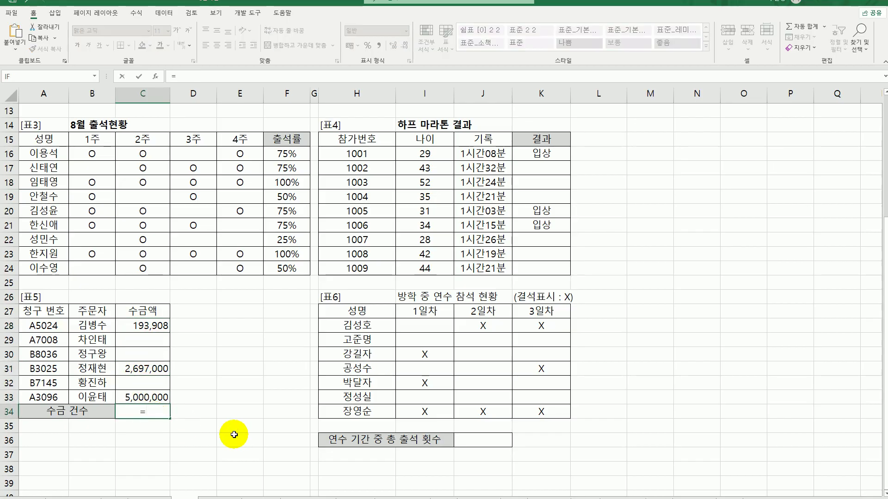
{"action": "type", "text": "ㅊ"}
{"action": "type", "text": "cou"}
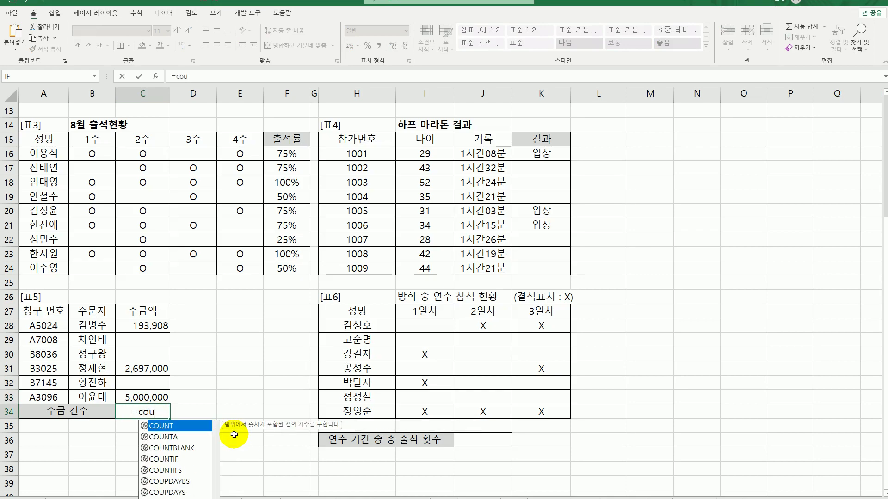
{"action": "double_click", "coordinate": [184, 426]}
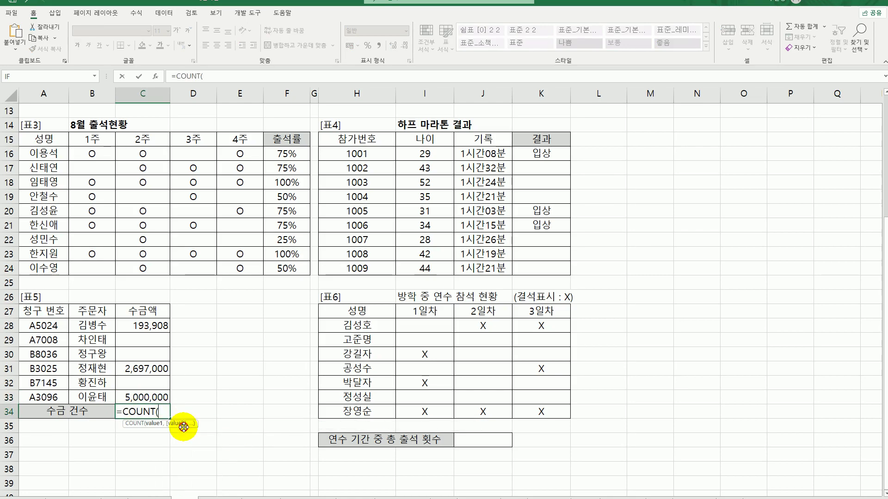
Step: Complete C34's COUNT formula with the range C28:C33 and append the text "건"
{"action": "left_click_drag", "start_coordinate": [157, 325], "coordinate": [159, 398]}
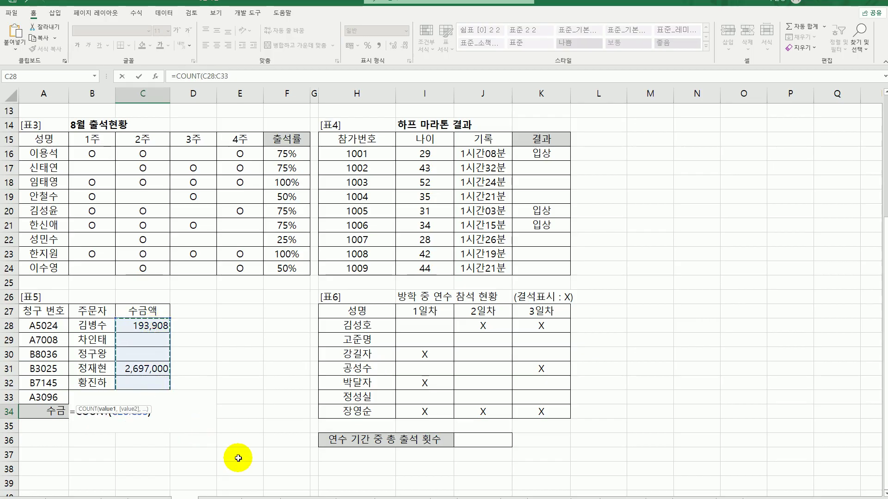
{"action": "type", "text": ")&"}
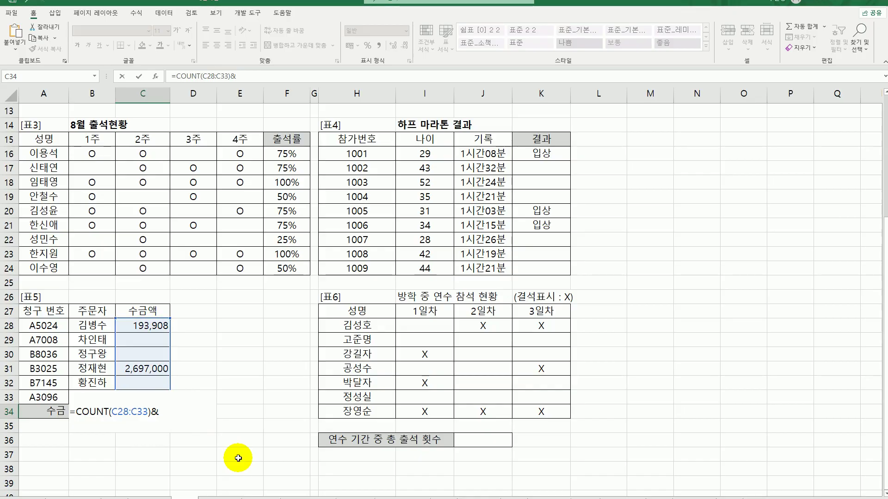
{"action": "type", "text": "\"ㄱ"}
{"action": "type", "text": "\"건\""}
{"action": "key", "text": "ctrl+Return"}
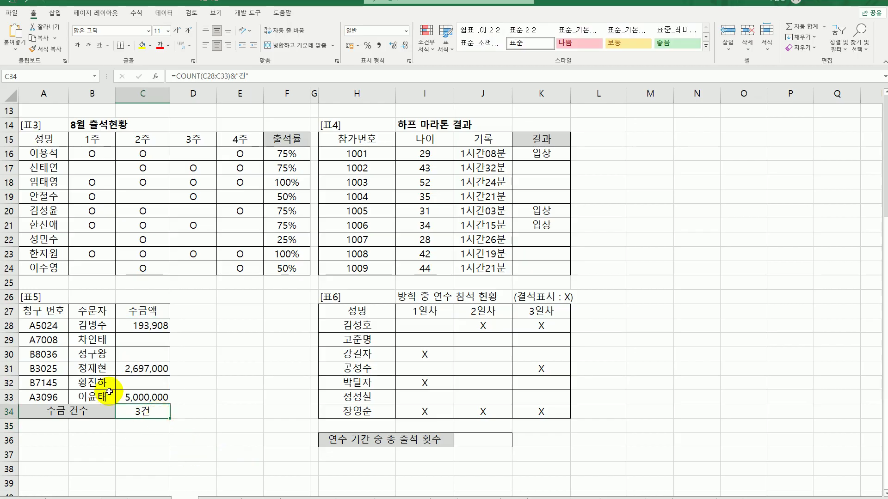
Step: Enter a COUNTBLANK formula in J36, the 총 출석 횟수 cell of 표6, for the range I28:K34 and append the text "회"
{"action": "left_click", "coordinate": [484, 438]}
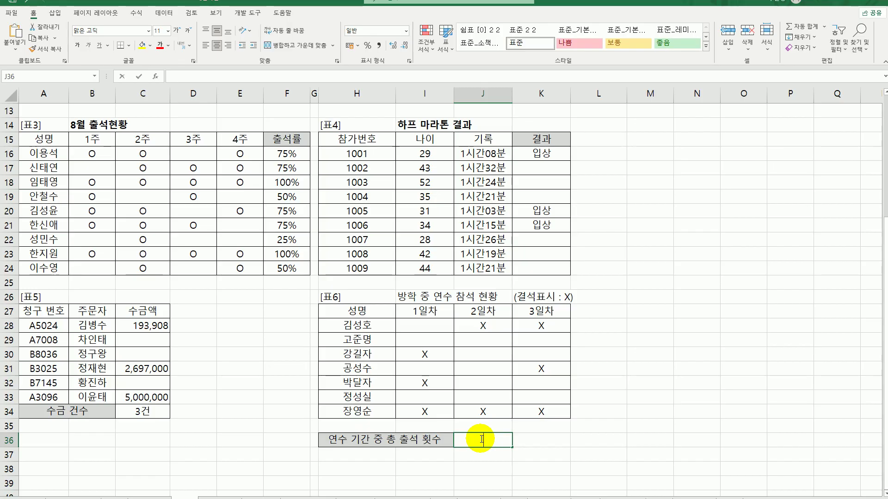
{"action": "type", "text": "="}
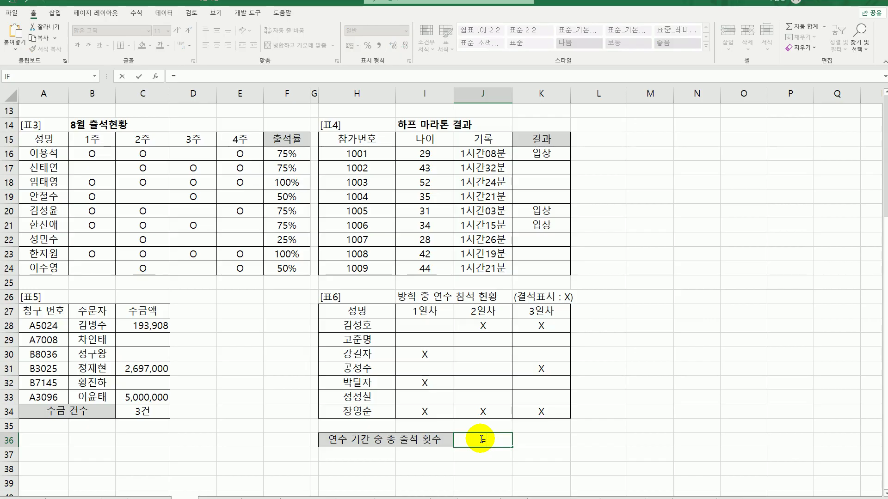
{"action": "type", "text": "ㅊ"}
{"action": "type", "text": "coun"}
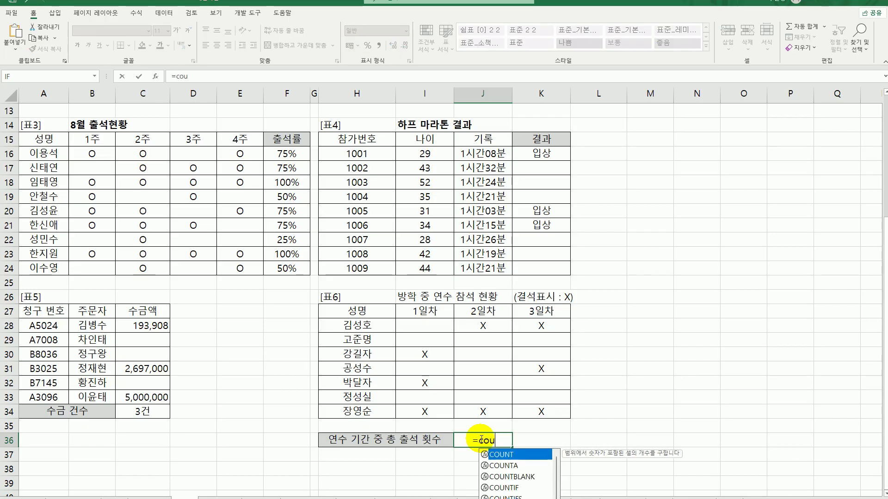
{"action": "double_click", "coordinate": [514, 476]}
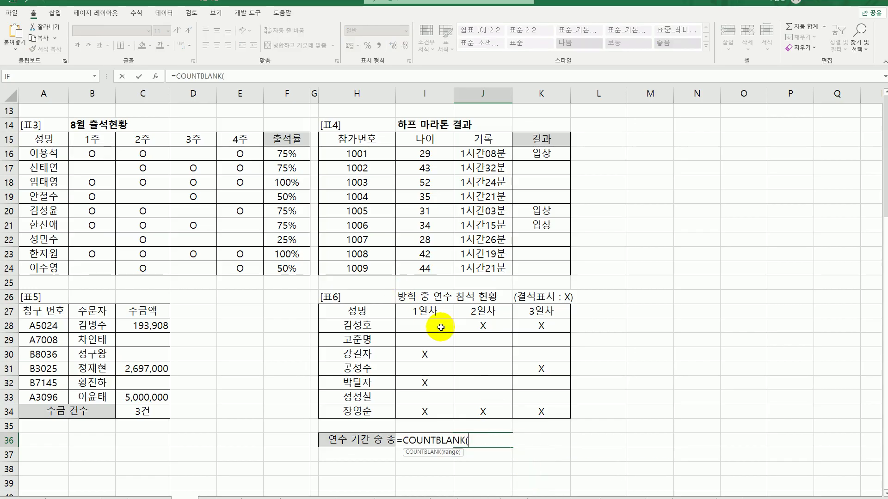
{"action": "left_click_drag", "start_coordinate": [437, 325], "coordinate": [542, 408]}
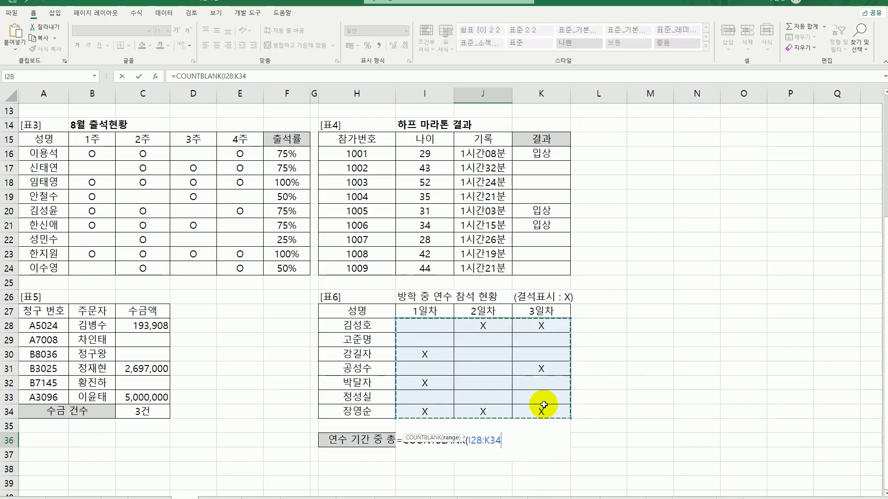
{"action": "type", "text": ")"}
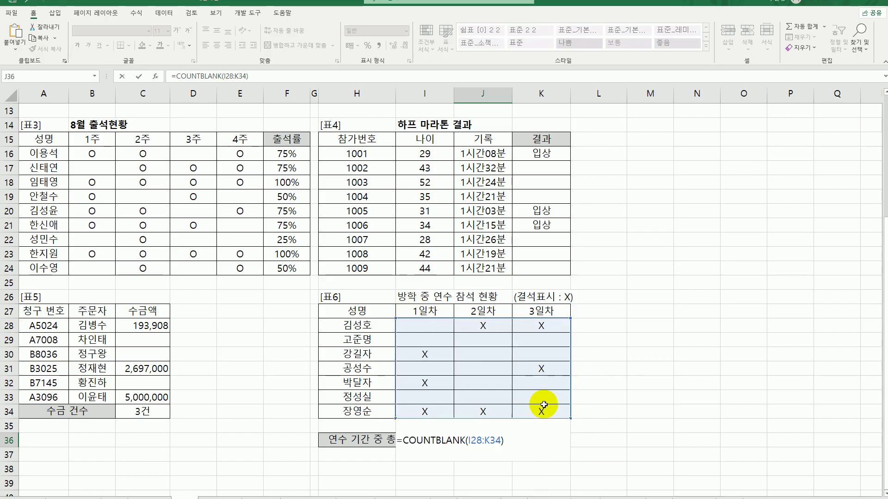
{"action": "type", "text": "&\"회\""}
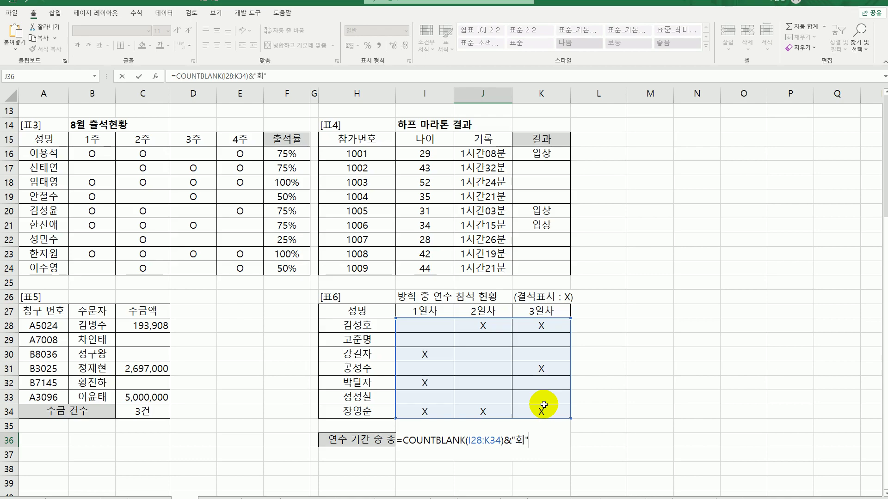
{"action": "key", "text": "Return"}
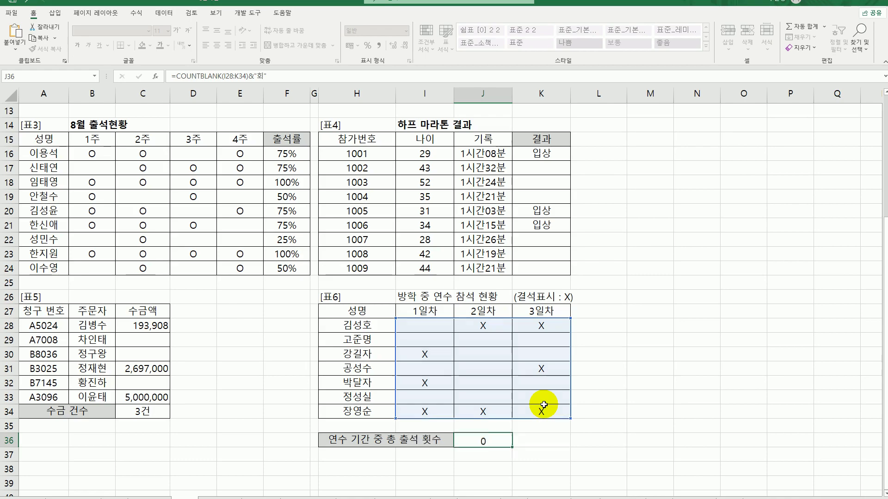
{"action": "left_click", "coordinate": [471, 437]}
Step: Compare the completed tables with the filled-in tables on the neighbouring sheet, starting from cell A1
{"action": "scroll", "coordinate": [487, 414], "scroll_direction": "up", "scroll_amount": 4}
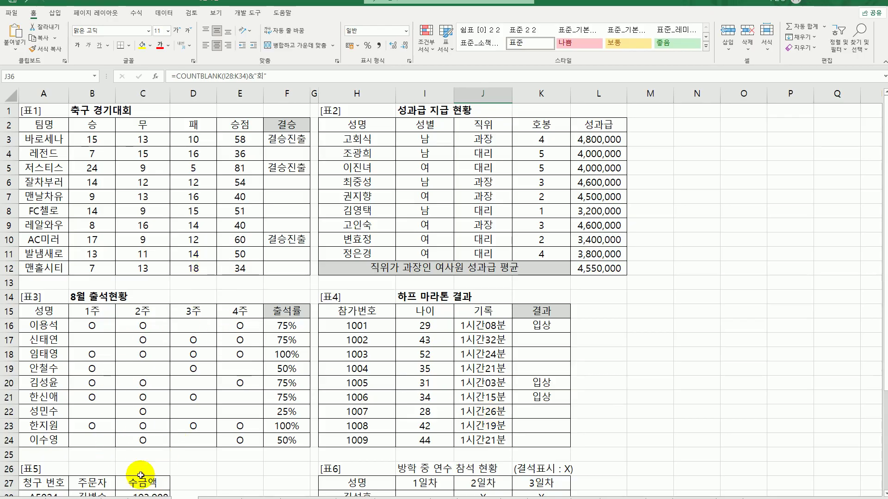
{"action": "left_click", "coordinate": [211, 498]}
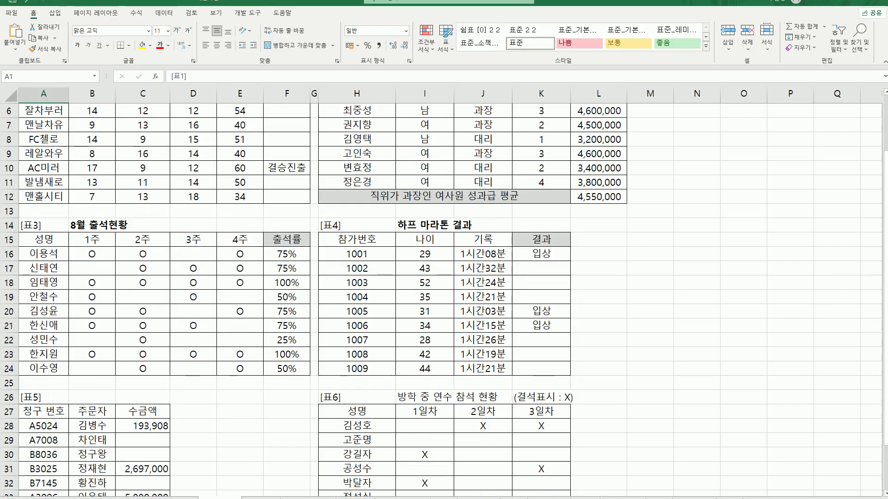
{"action": "scroll", "coordinate": [191, 495], "scroll_direction": "up", "scroll_amount": 2}
{"action": "left_click", "coordinate": [185, 498]}
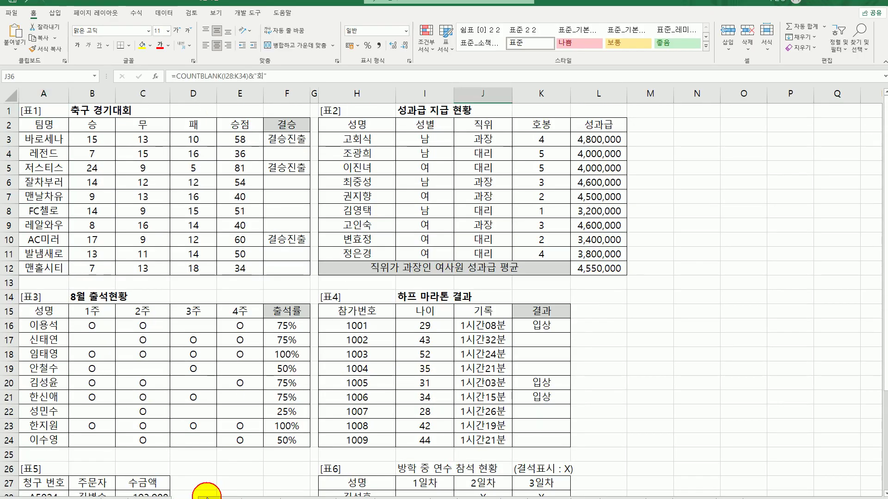
{"action": "key", "text": "ctrl+Home"}
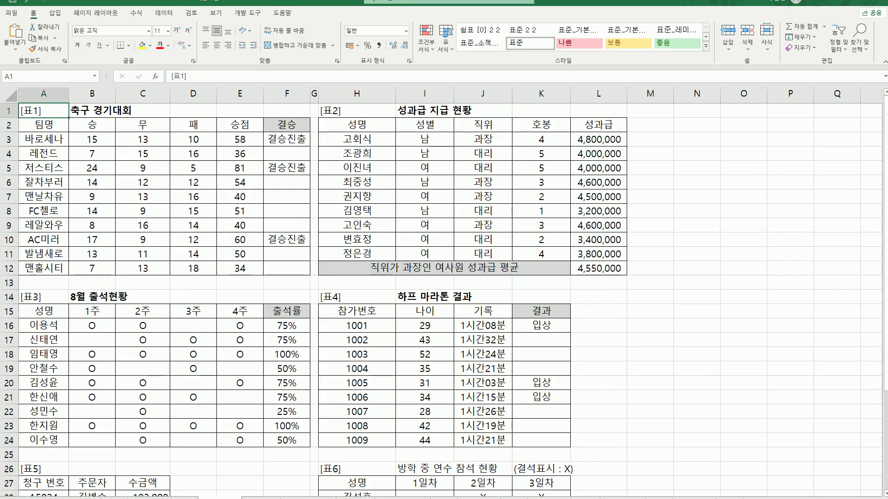